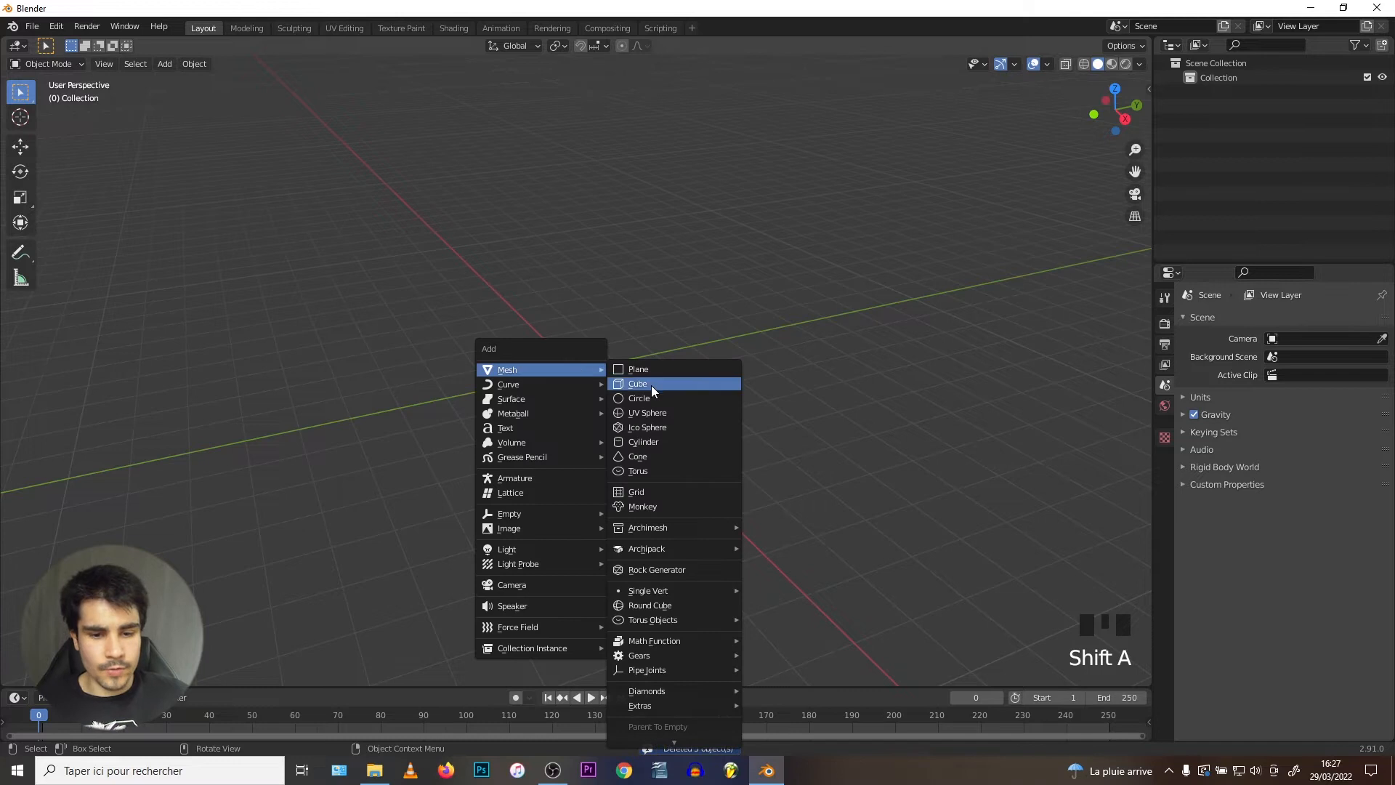
# - Add a Landscape mesh and apply the River operator preset to it
pyautogui.moveTo(517, 372)
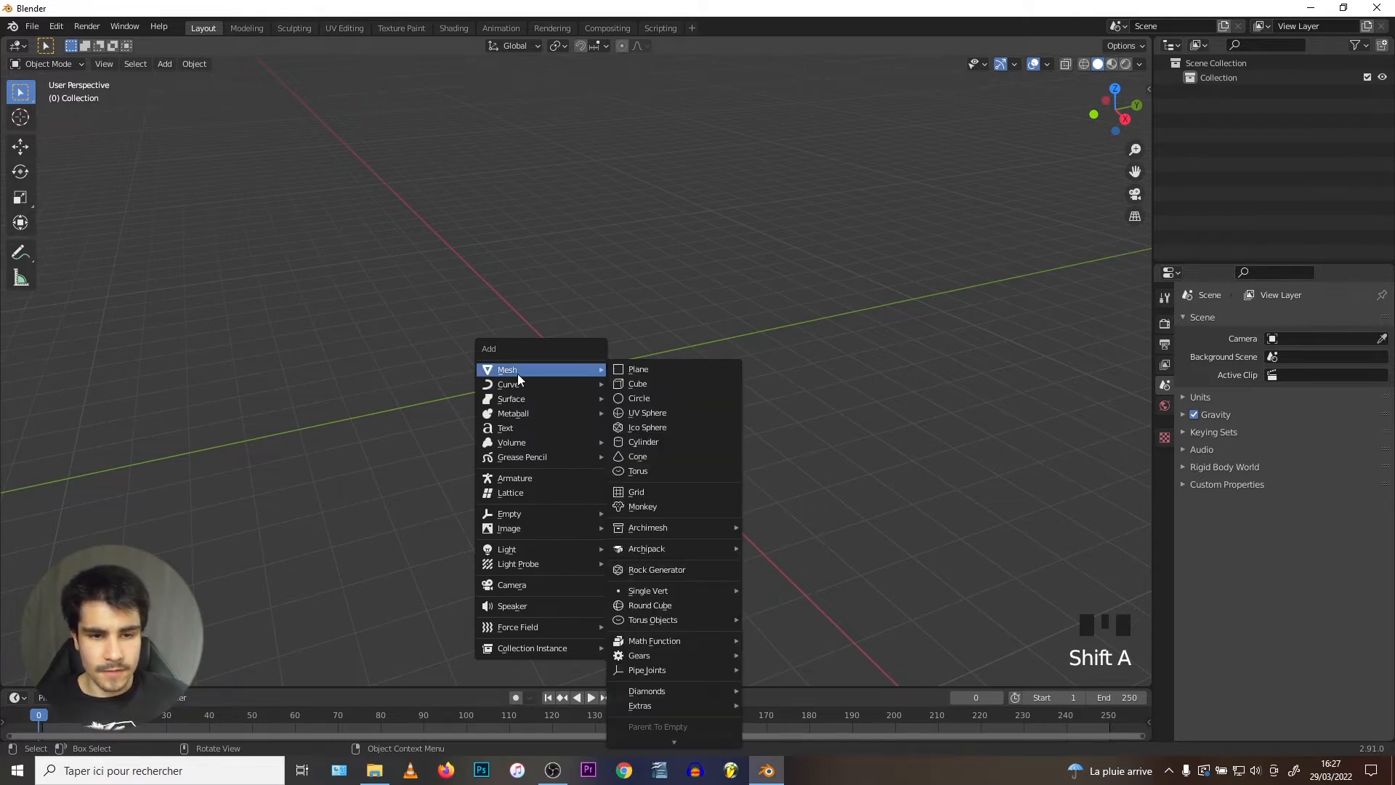
pyautogui.click(638, 731)
pyautogui.scroll(9, 542, 377)
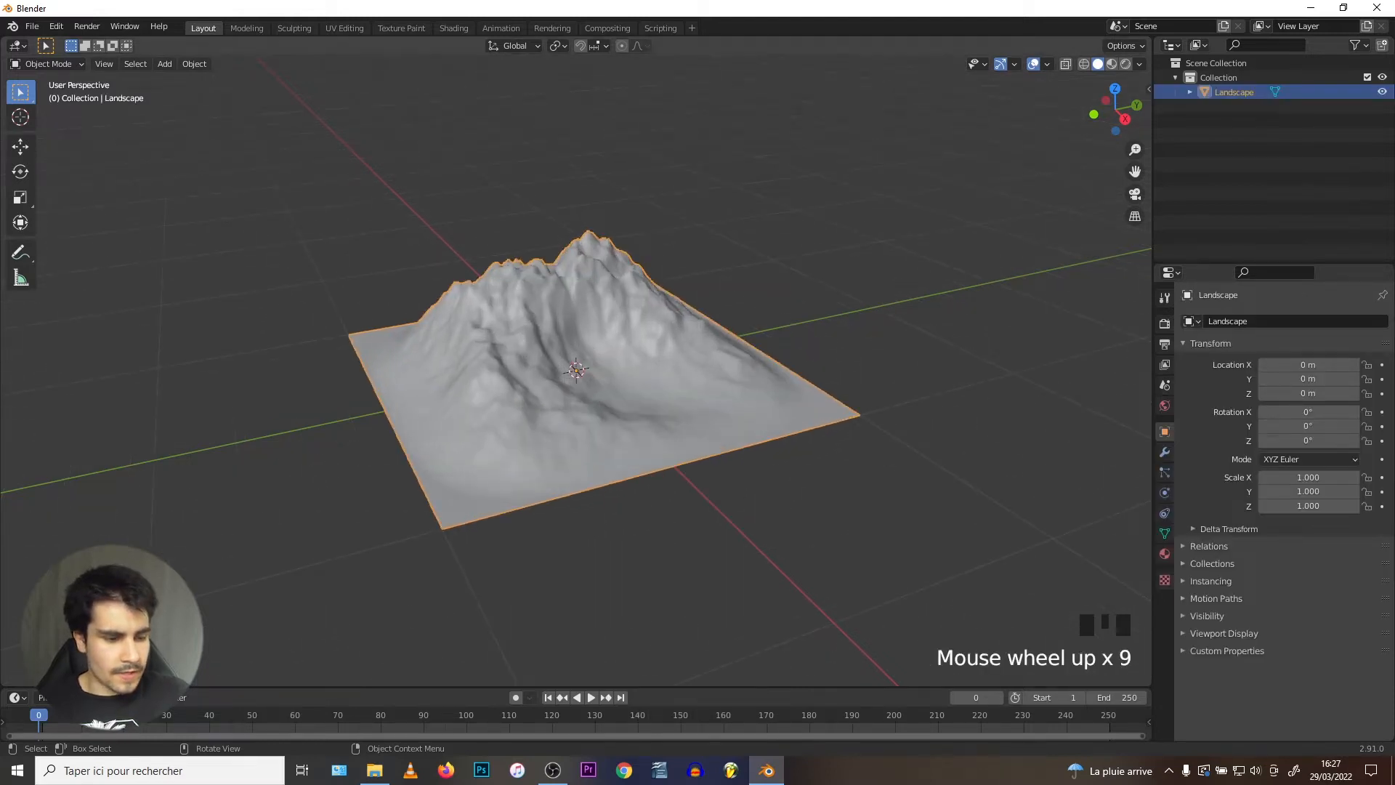
pyautogui.click(109, 675)
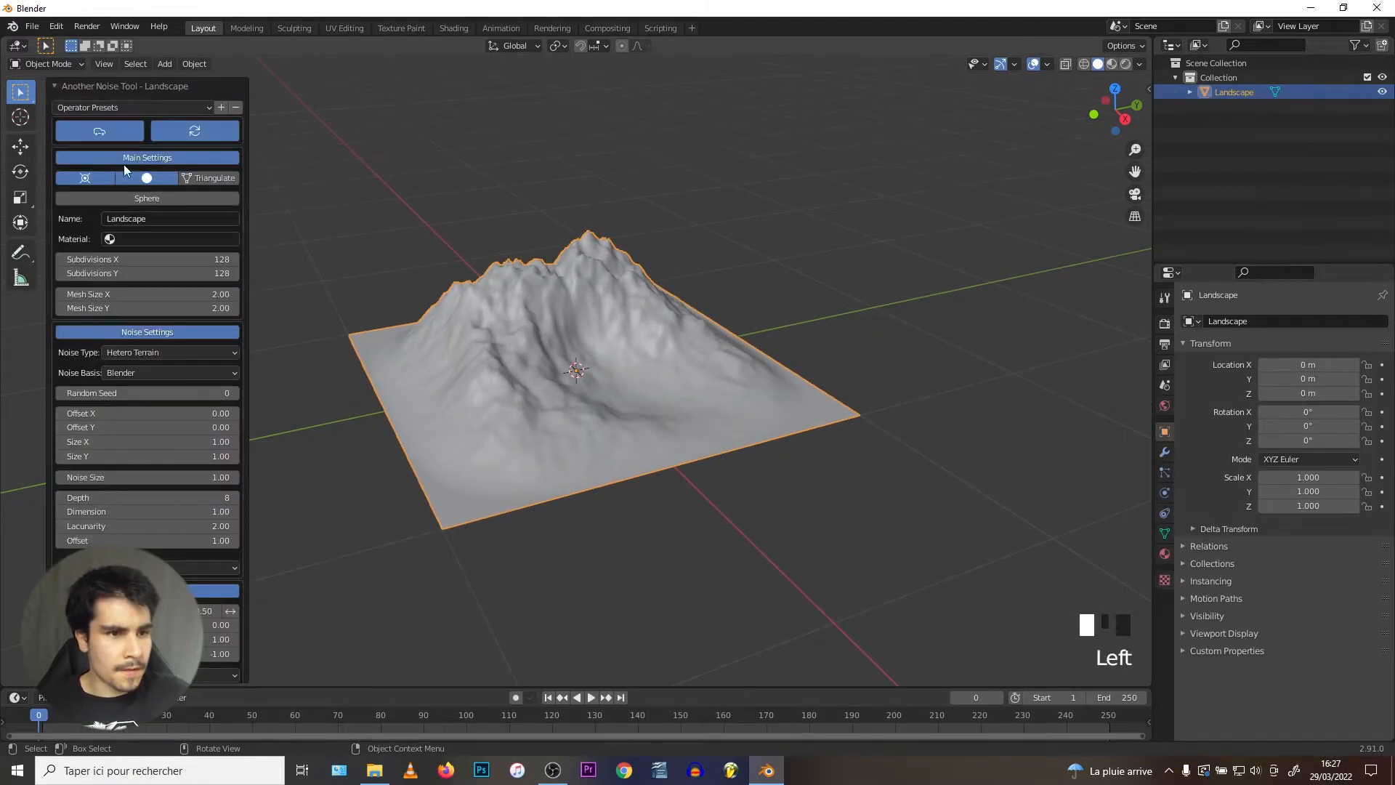
pyautogui.click(91, 109)
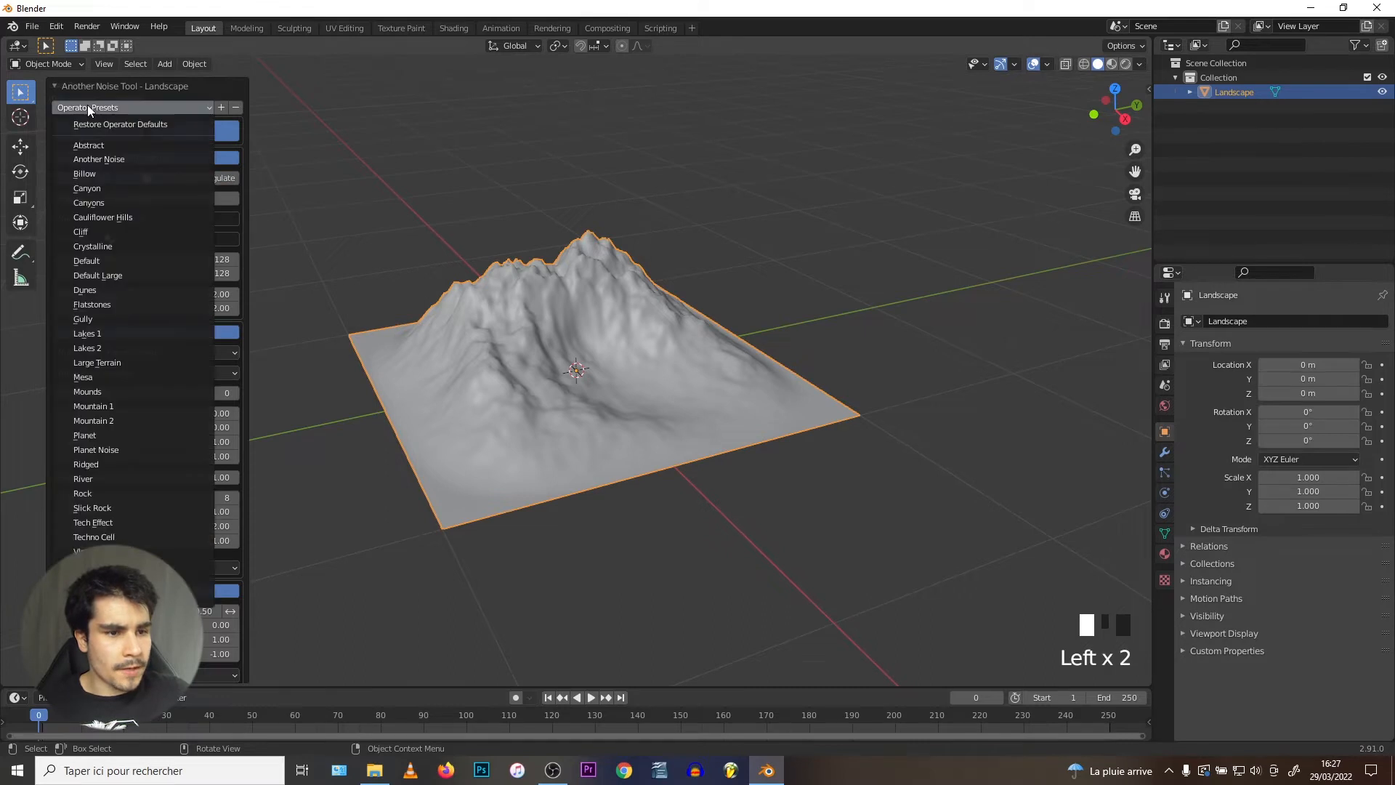
pyautogui.click(93, 494)
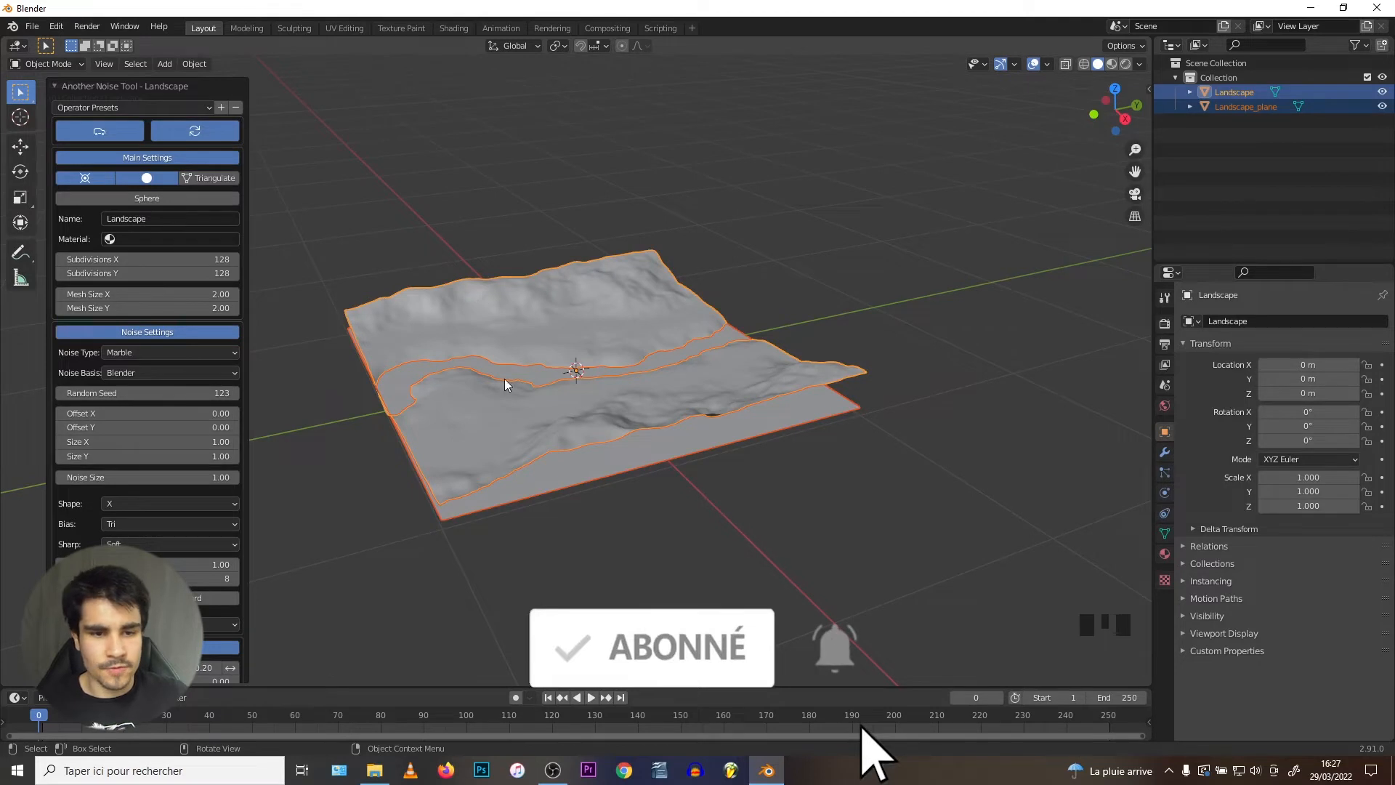
# - Hide the Landscape_plane object and inspect the terrain on its own
pyautogui.click(1381, 106)
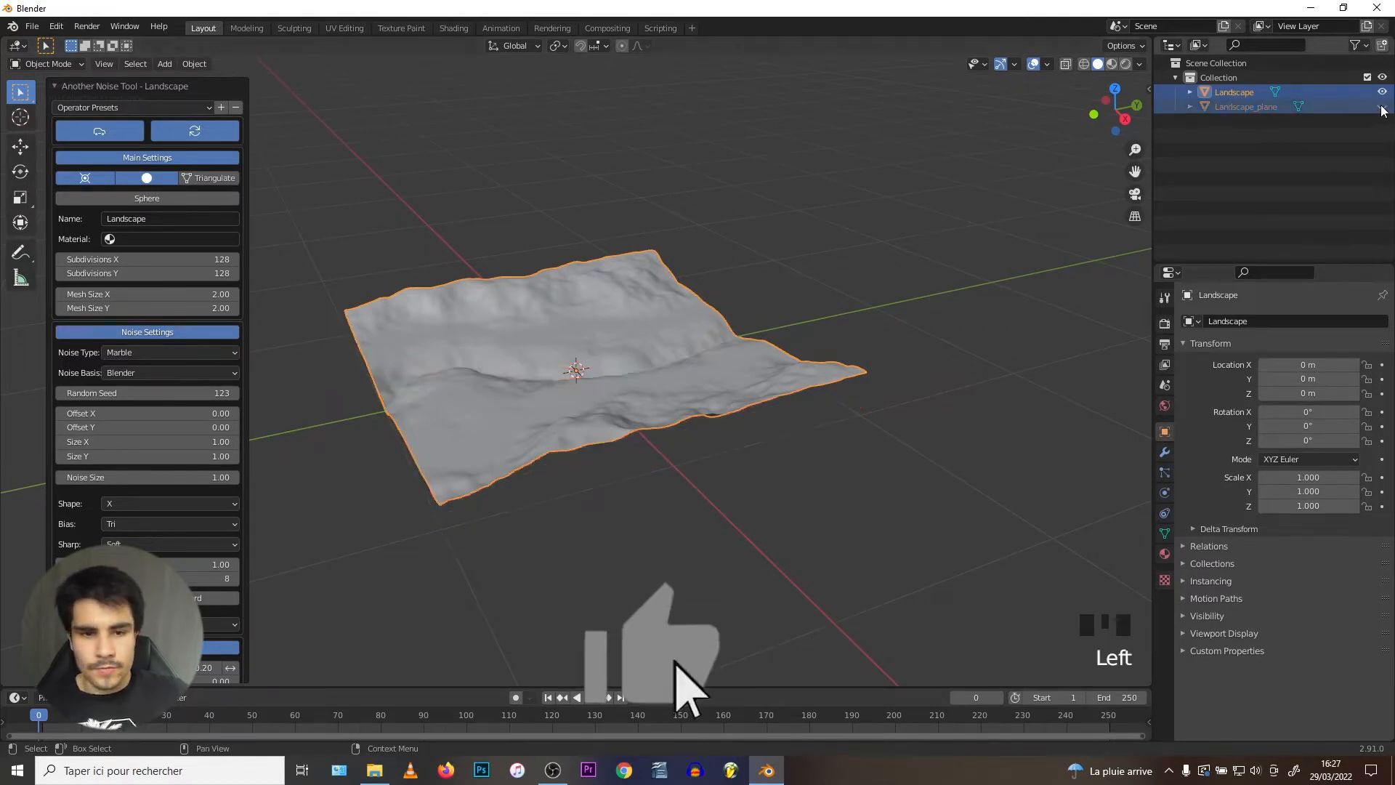
pyautogui.scroll(4, 450, 376)
pyautogui.moveTo(451, 376); pyautogui.dragTo(591, 367, button='middle')
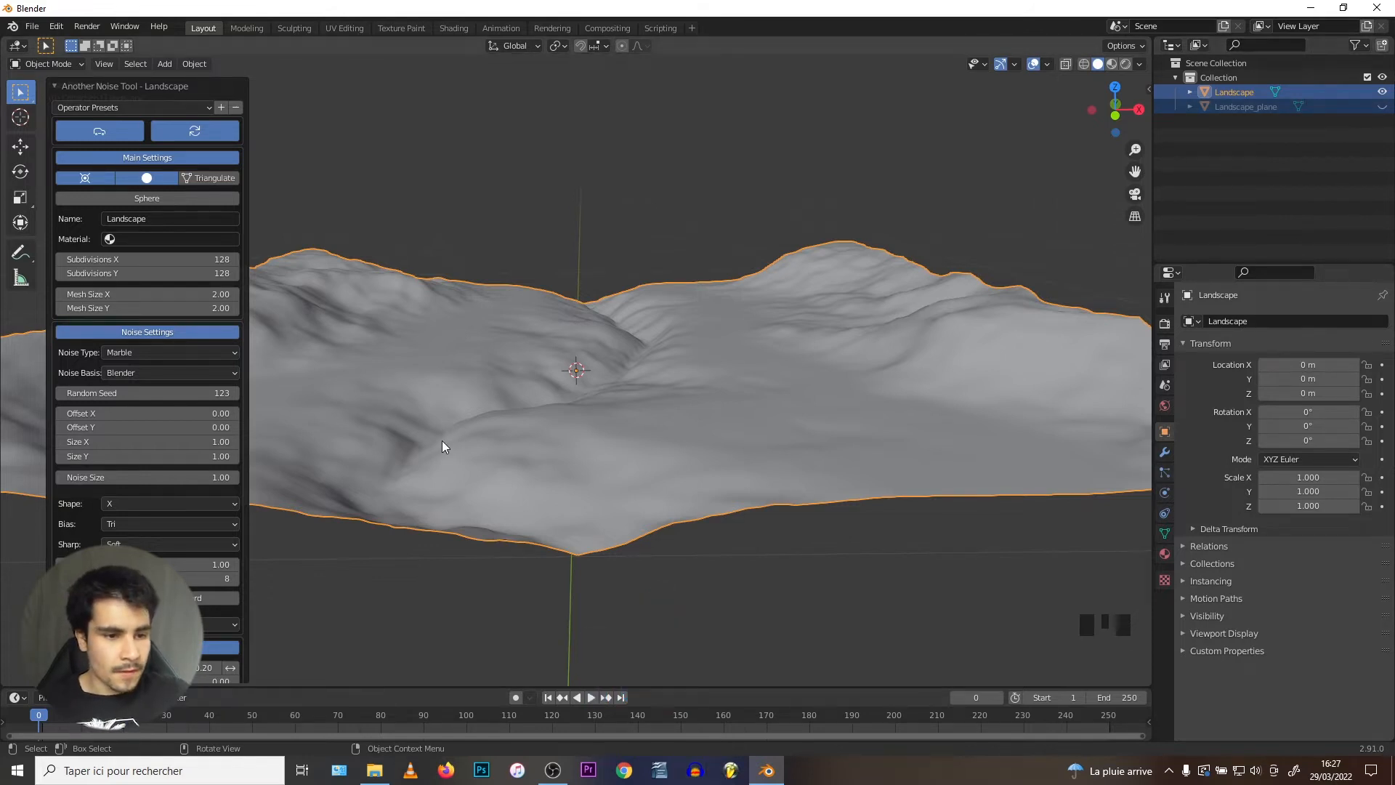
# - Set the landscape's displacement height to 0.11 and its offset to 0.21
pyautogui.scroll(-6, 161, 494)
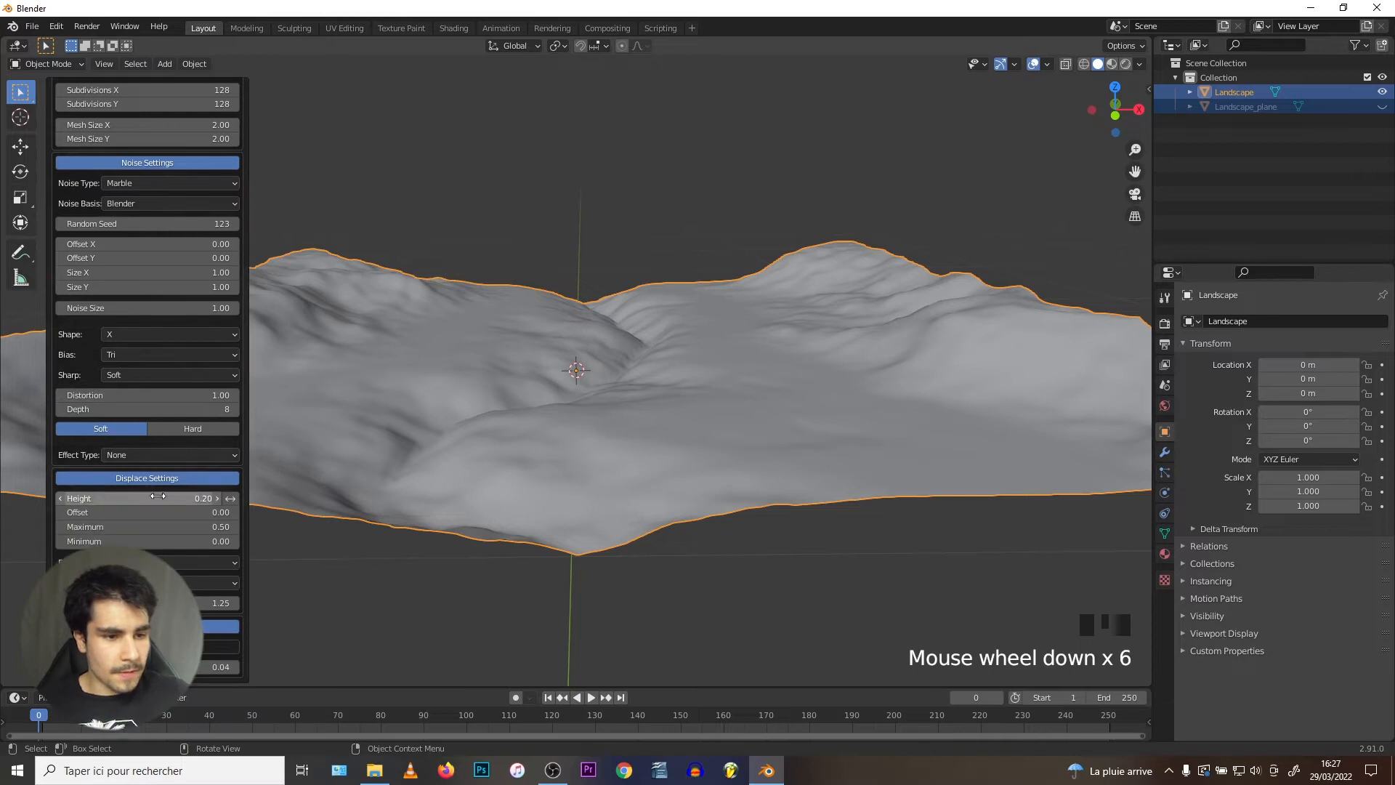
pyautogui.moveTo(161, 512); pyautogui.dragTo(230, 498)
pyautogui.moveTo(145, 512); pyautogui.dragTo(157, 512)
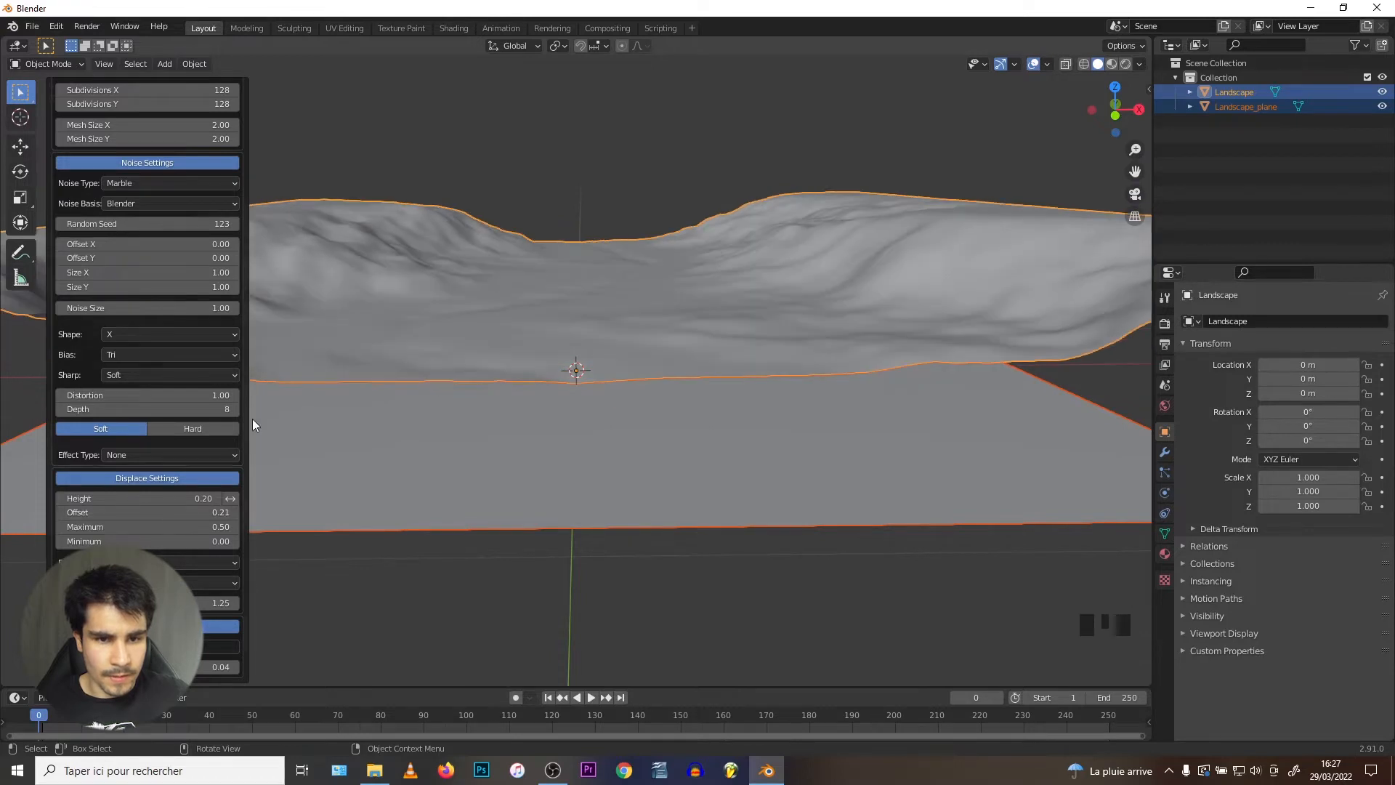
pyautogui.moveTo(511, 314); pyautogui.dragTo(539, 400, button='middle')
pyautogui.scroll(-3, 537, 383)
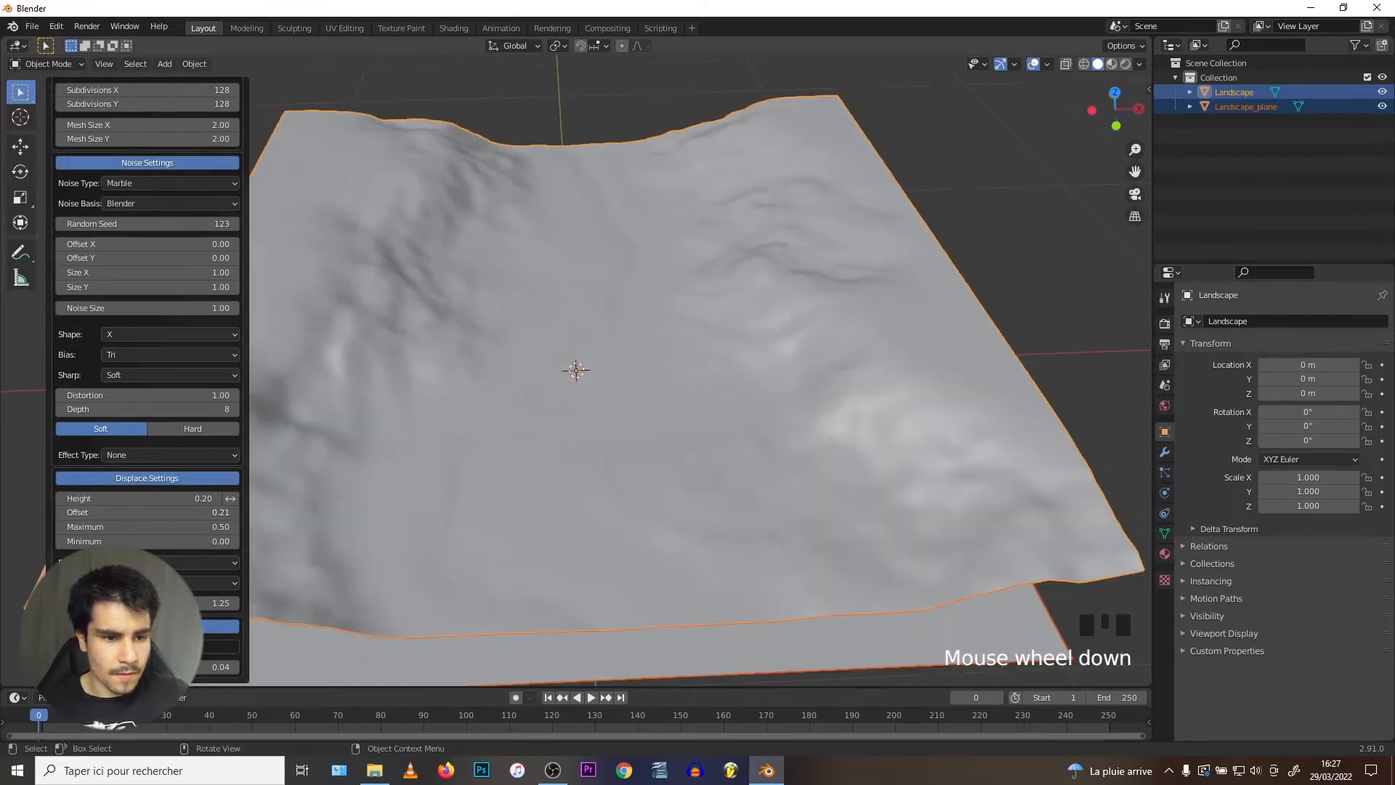
pyautogui.moveTo(145, 498)
pyautogui.mouseDown()
pyautogui.moveTo(191, 498)
pyautogui.moveTo(140, 499)
pyautogui.mouseUp()
pyautogui.moveTo(231, 499); pyautogui.dragTo(225, 498)
pyautogui.moveTo(654, 348)
pyautogui.mouseDown(button='middle')
pyautogui.moveTo(677, 297)
pyautogui.moveTo(669, 337)
pyautogui.mouseUp(button='middle')
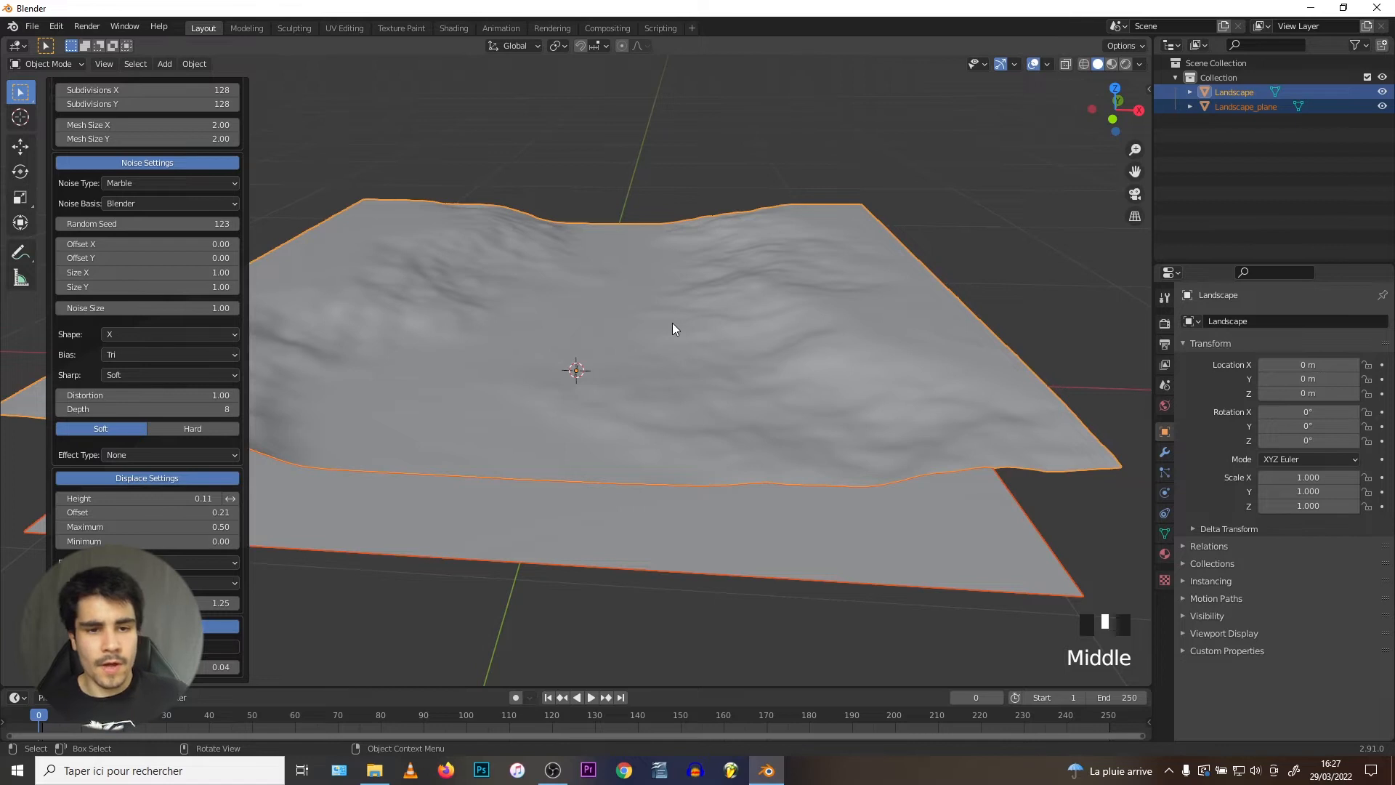
# - Delete the flat water plane beneath the terrain
pyautogui.scroll(-2, 721, 366)
pyautogui.click(727, 491)
pyautogui.press('Delete')
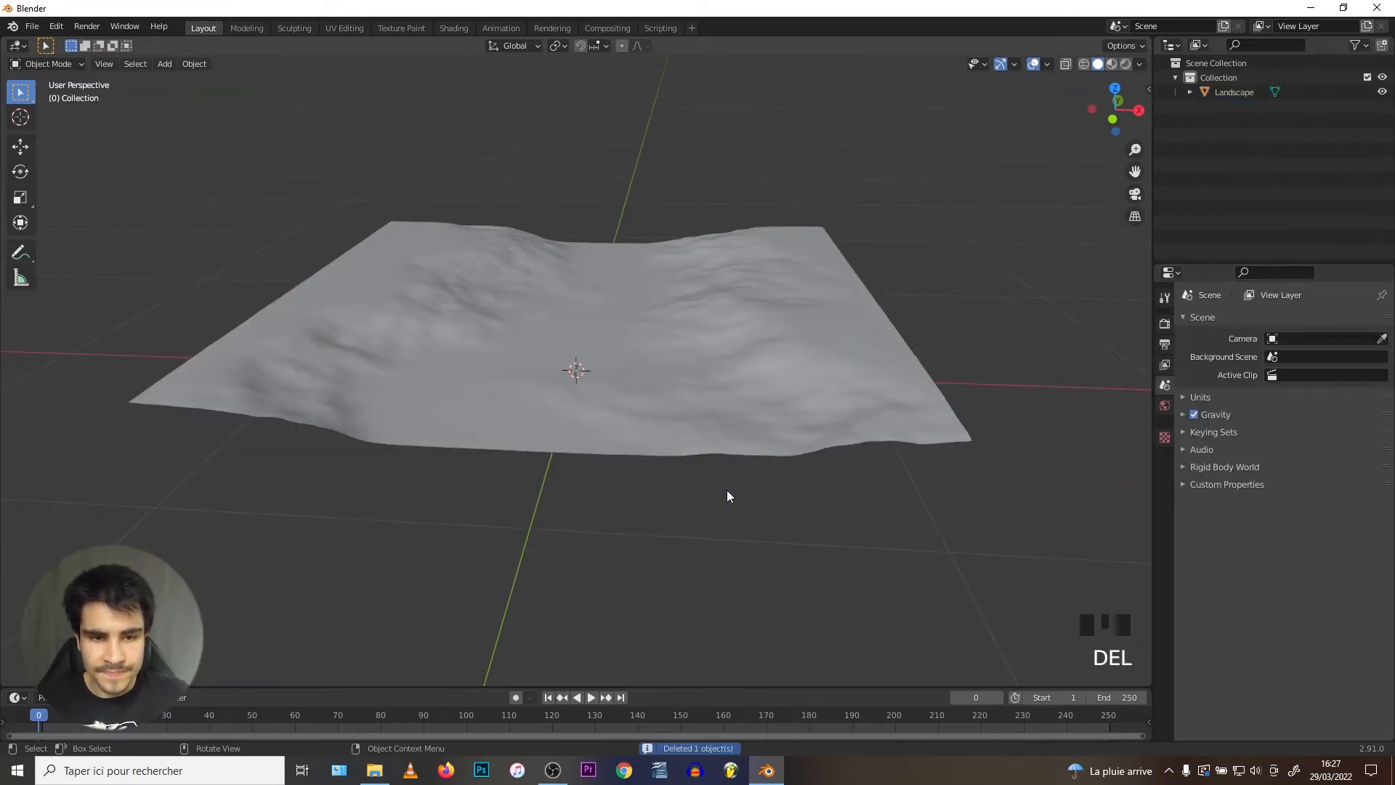
# - Select the Landscape object and create a new material for it
pyautogui.click(608, 365)
pyautogui.moveTo(609, 365); pyautogui.dragTo(547, 309, button='middle')
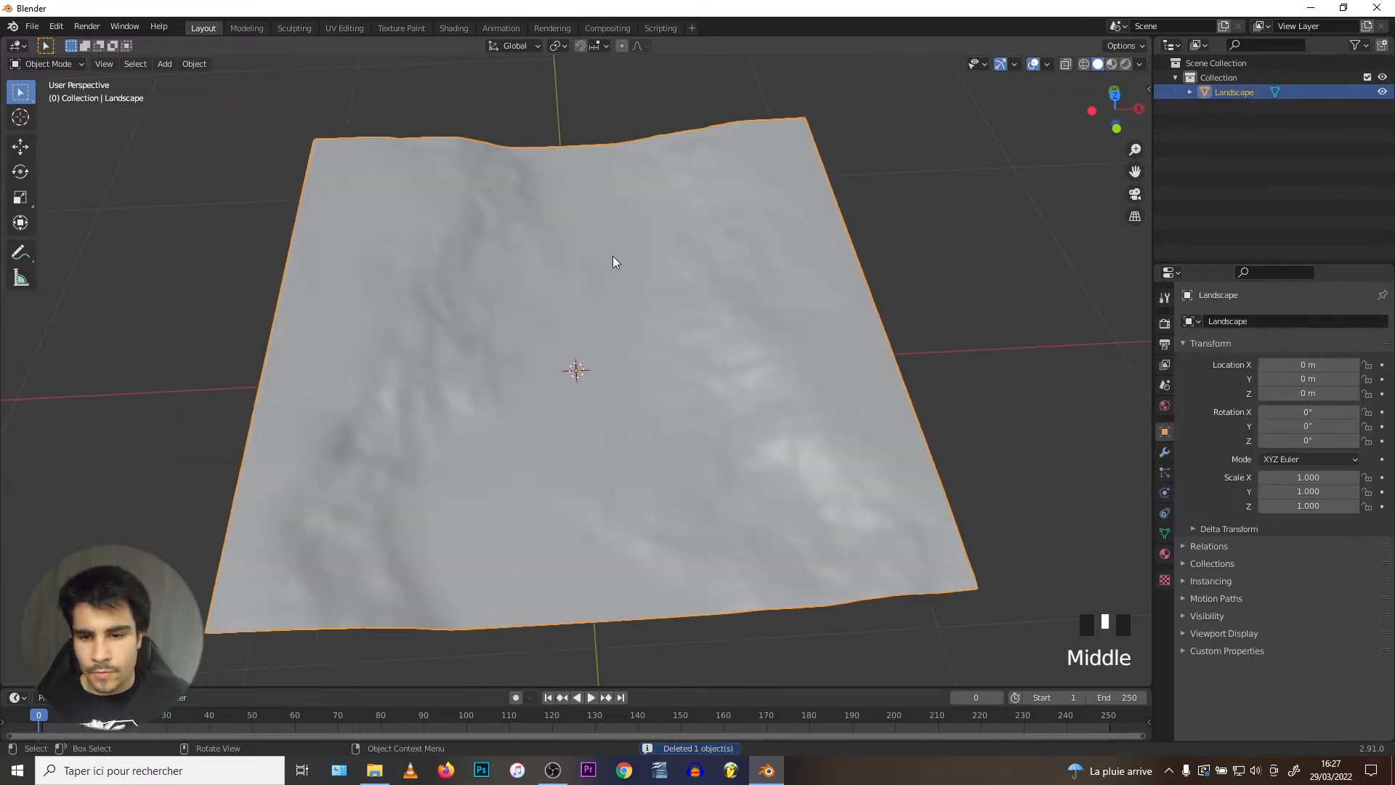
pyautogui.scroll(-1, 778, 340)
pyautogui.click(1164, 554)
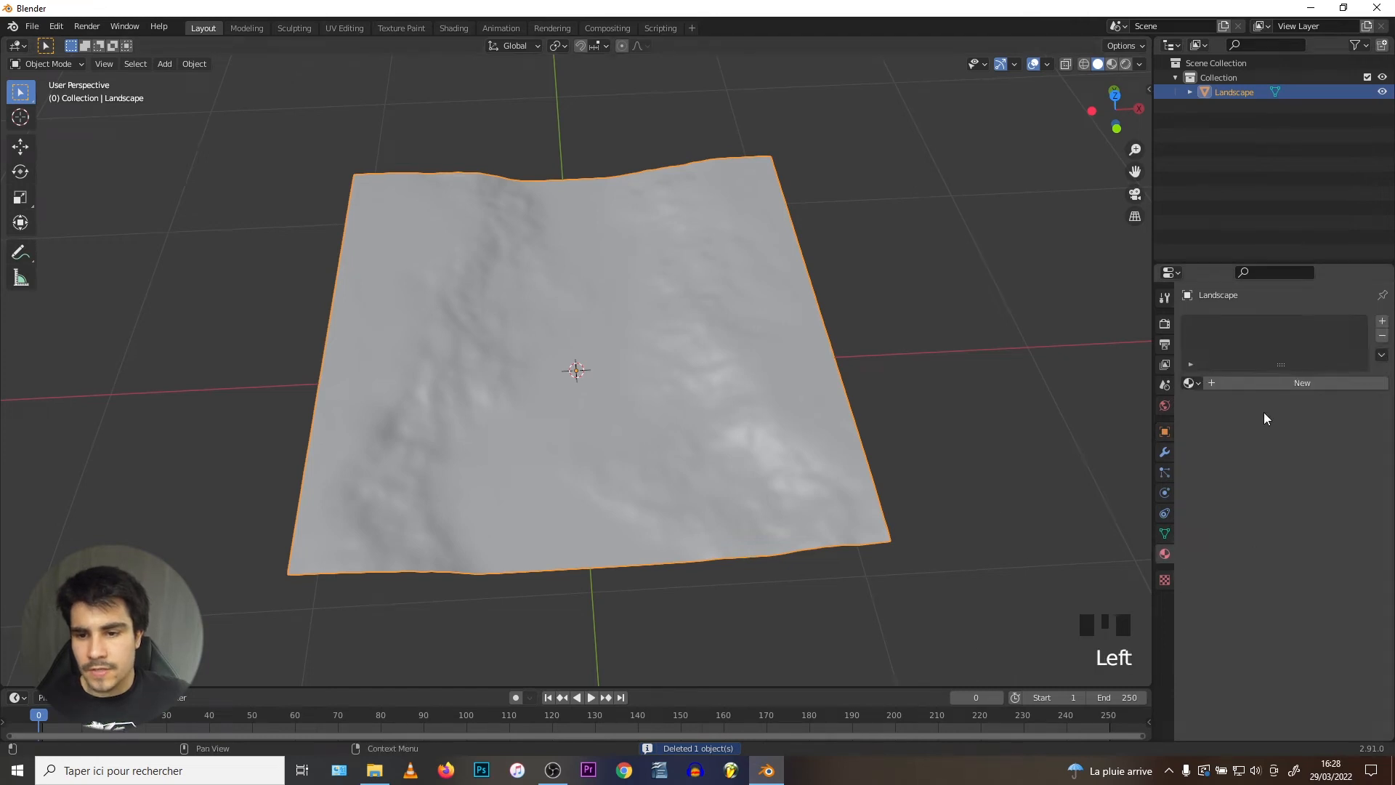
pyautogui.click(1266, 383)
# - Split the 3D viewport in two and turn one half into a Shader Editor showing the landscape material
pyautogui.moveTo(1148, 684); pyautogui.dragTo(590, 646)
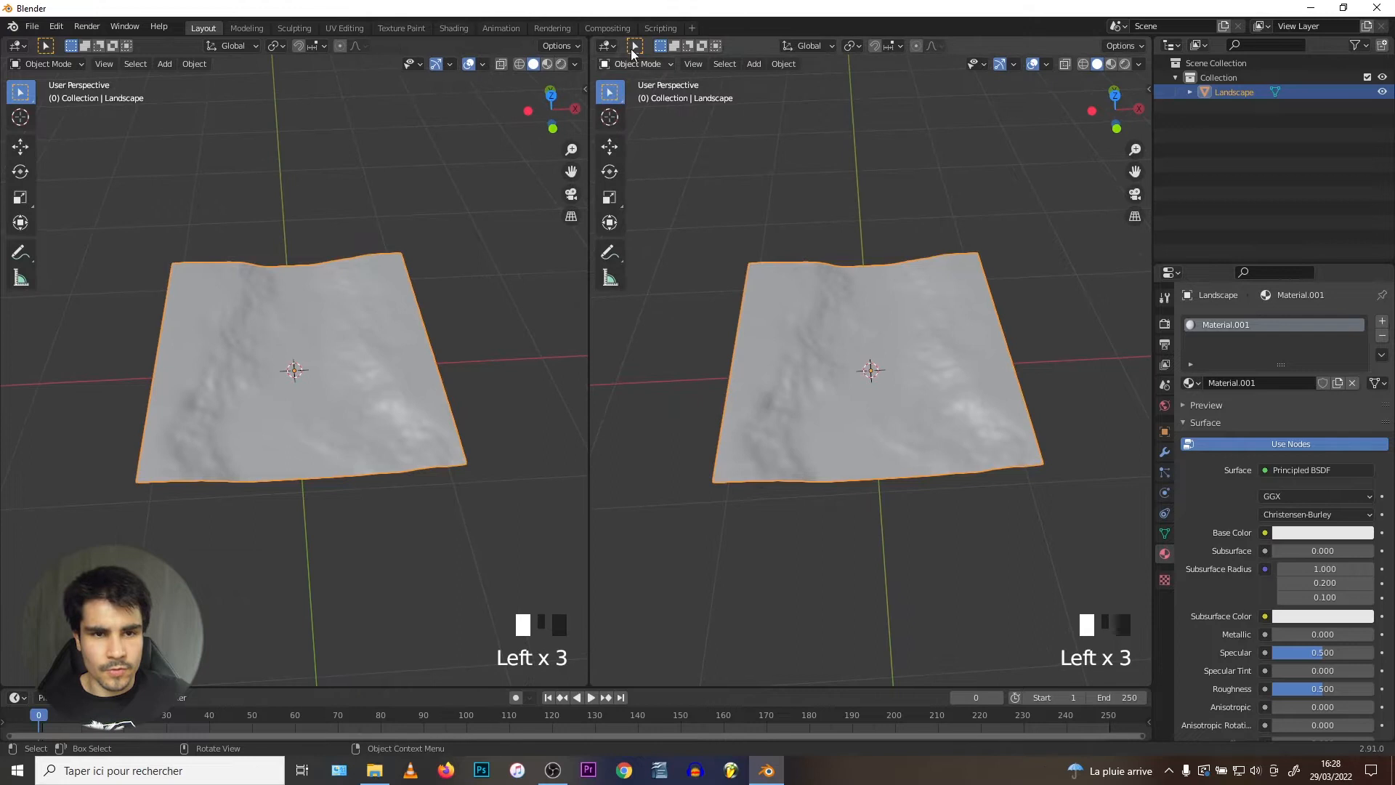
pyautogui.click(607, 45)
pyautogui.click(632, 167)
pyautogui.press('n')
pyautogui.scroll(3, 768, 261)
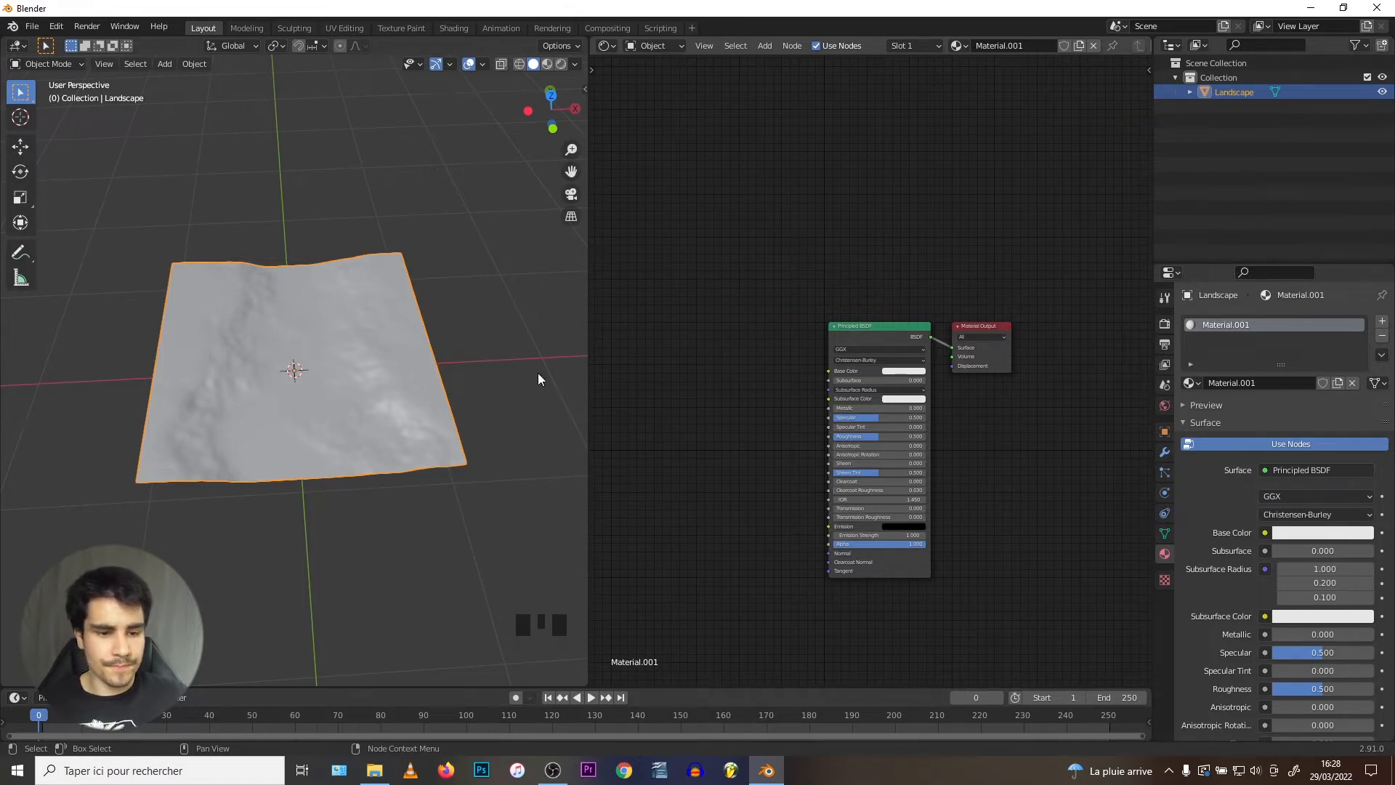
# - Import the Ground037_1K Color, Roughness and NormalGL images from the image 2 folder as texture nodes and arrange them beside the Principled BSDF
pyautogui.click(385, 767)
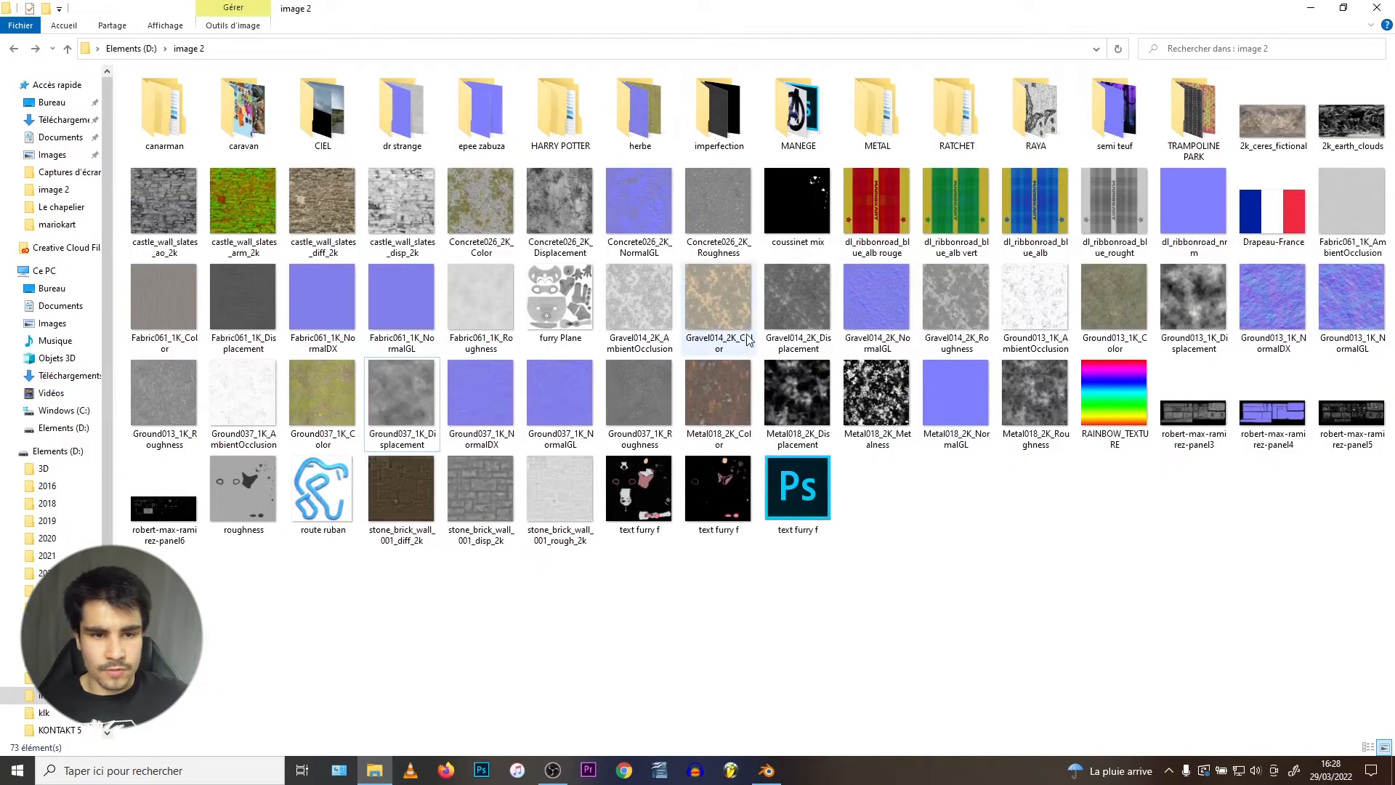
pyautogui.moveTo(316, 391); pyautogui.dragTo(686, 300)
pyautogui.click(374, 770)
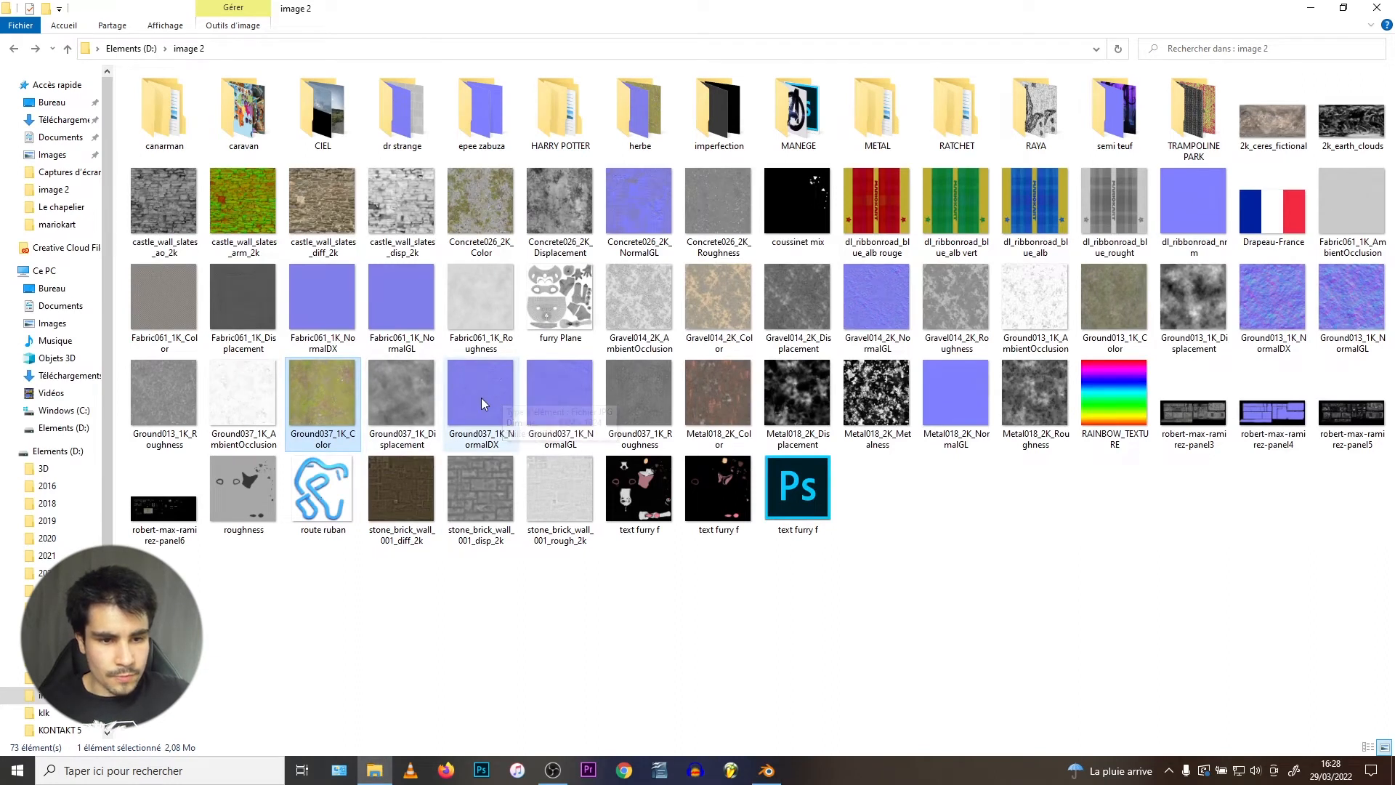
pyautogui.moveTo(557, 396); pyautogui.dragTo(697, 555)
pyautogui.moveTo(697, 554); pyautogui.dragTo(736, 528, button='middle')
pyautogui.moveTo(736, 527); pyautogui.dragTo(868, 527)
pyautogui.click(802, 534)
# - Add a Normal Map node and link the color, roughness and normal textures to their Principled BSDF inputs
pyautogui.hotkey('shift', 'a')
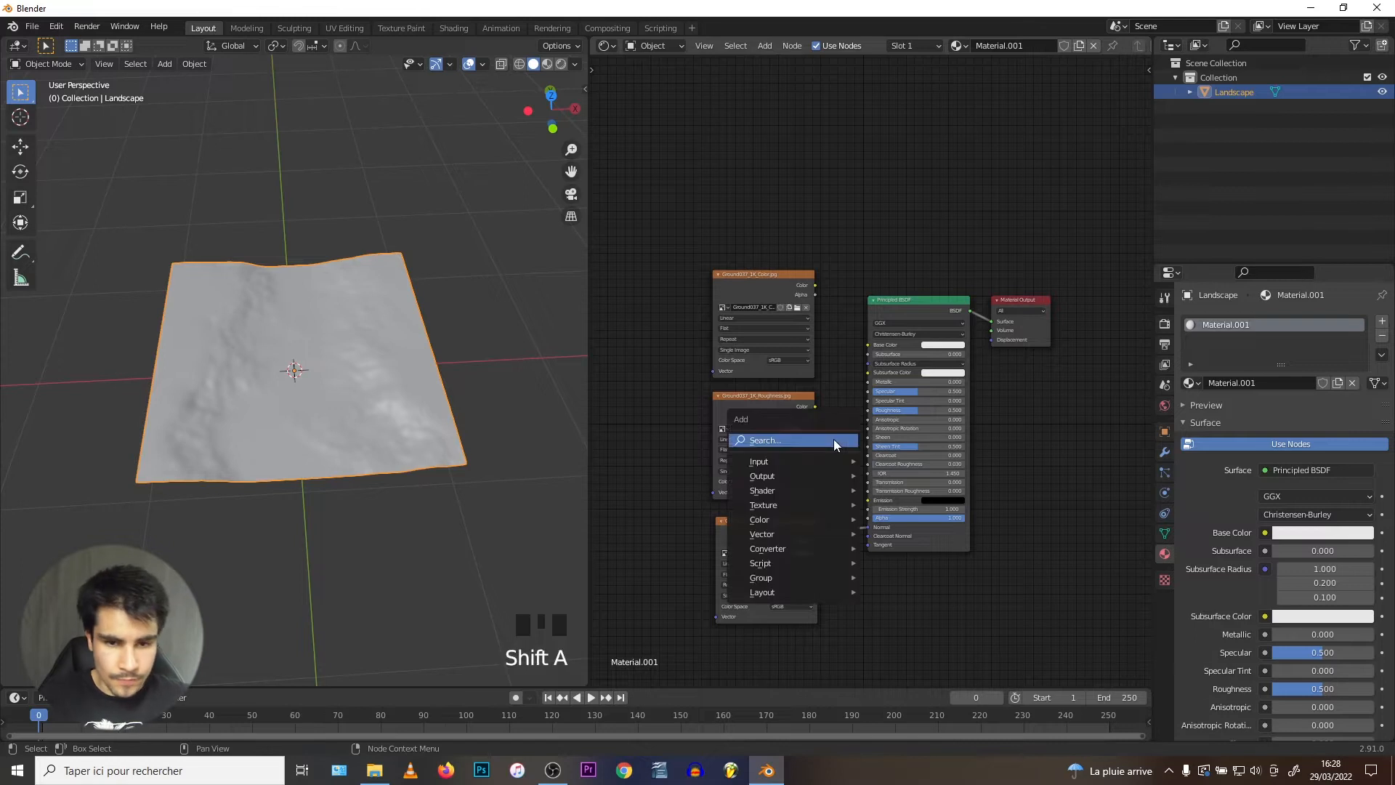
pyautogui.click(834, 440)
pyautogui.write('normal')
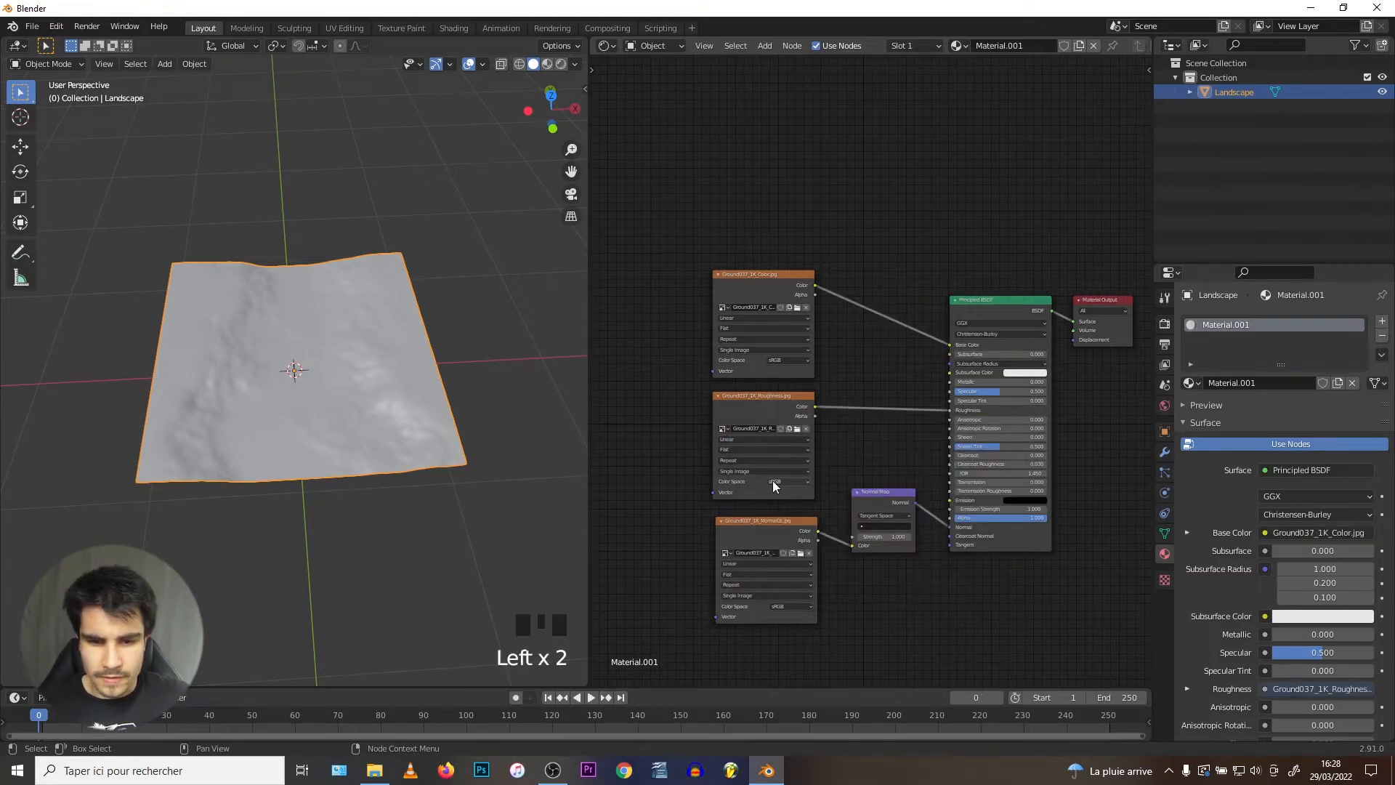
# - Set the color space of the roughness and normal textures to Non-Color
pyautogui.click(773, 481)
pyautogui.click(781, 518)
pyautogui.click(781, 606)
pyautogui.click(788, 644)
# - Add linked Texture Coordinate and Mapping nodes to the Ground037_1K_Color texture
pyautogui.moveTo(679, 302); pyautogui.dragTo(836, 313, button='middle')
pyautogui.click(744, 303)
pyautogui.click(815, 282)
pyautogui.hotkey('ctrl', 't')
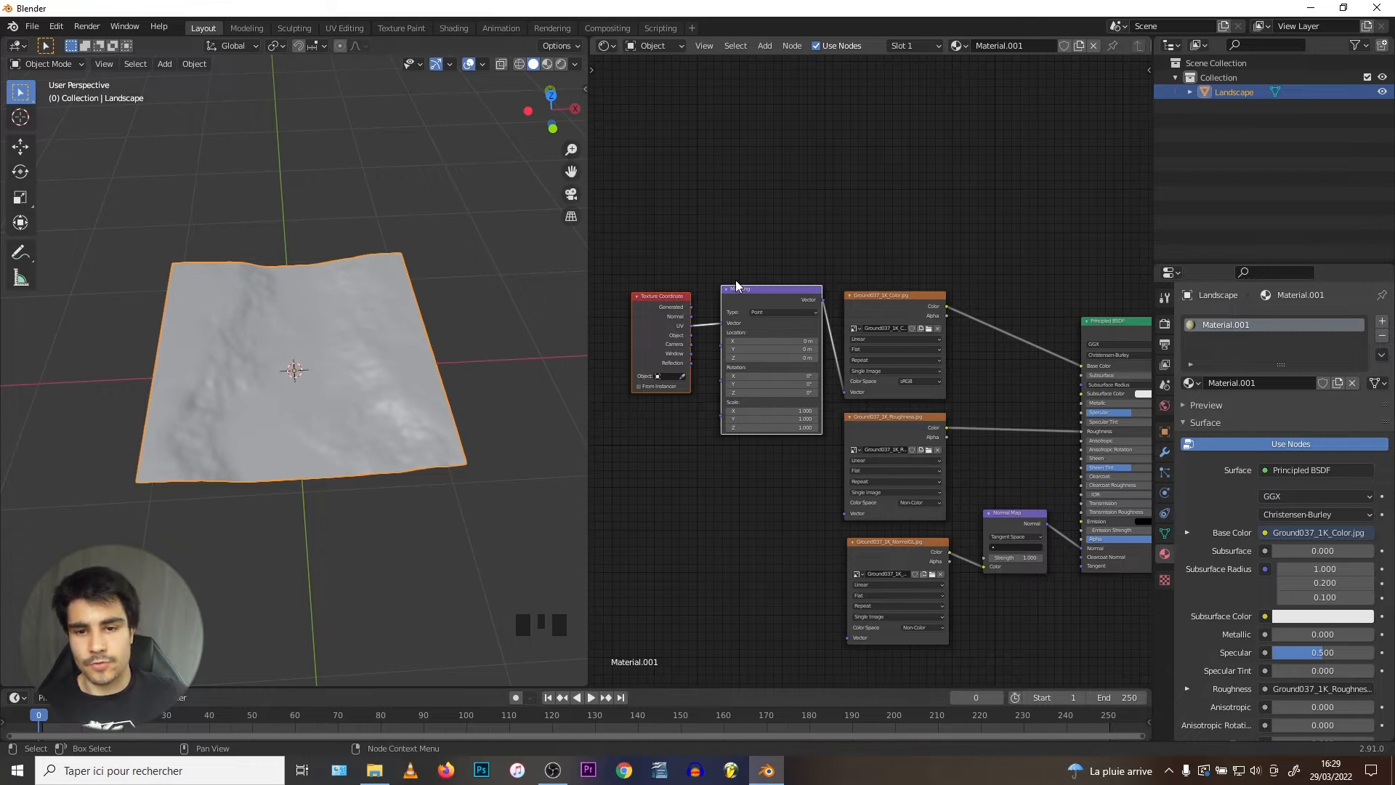
pyautogui.moveTo(897, 315); pyautogui.dragTo(827, 293, button='middle')
pyautogui.click(1079, 320)
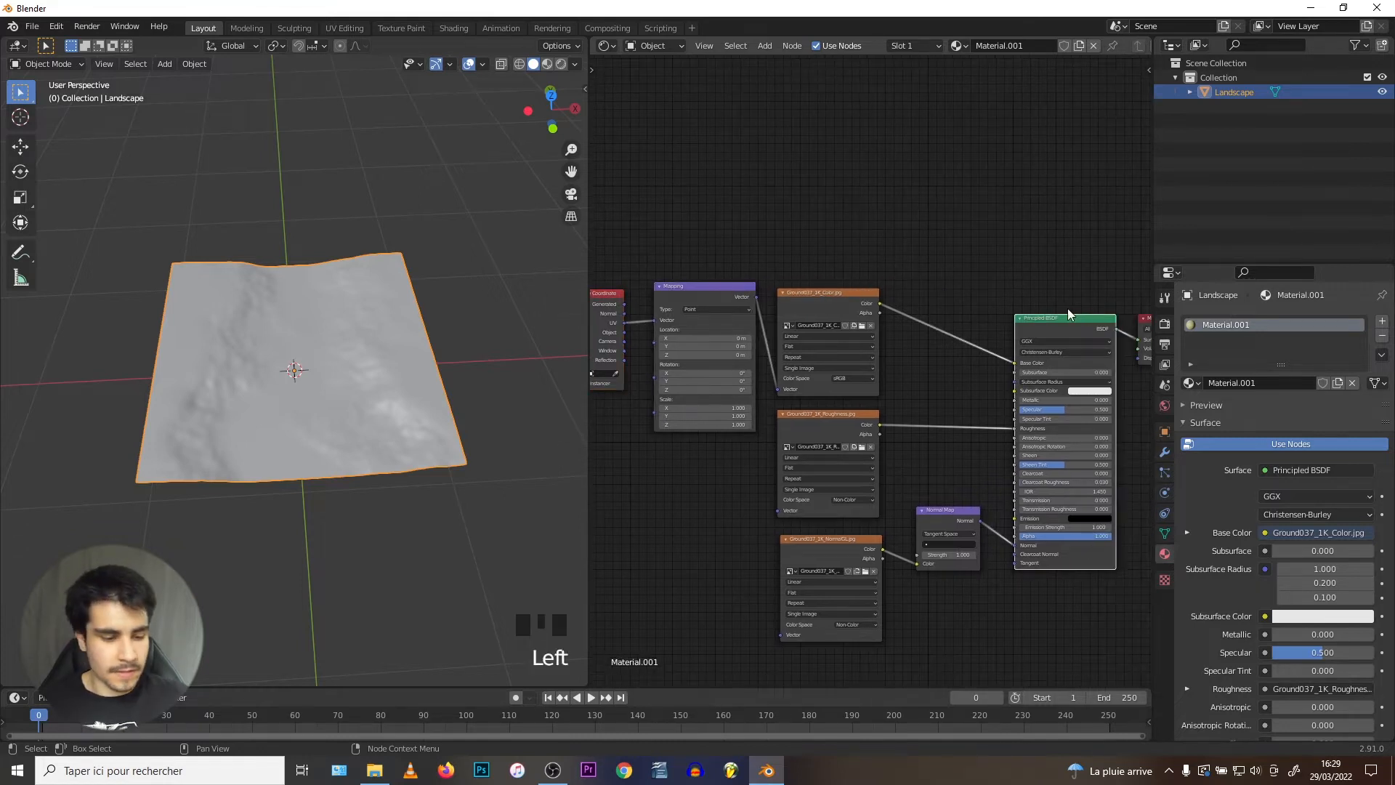
pyautogui.hotkey('ctrl', 'shift', 't')
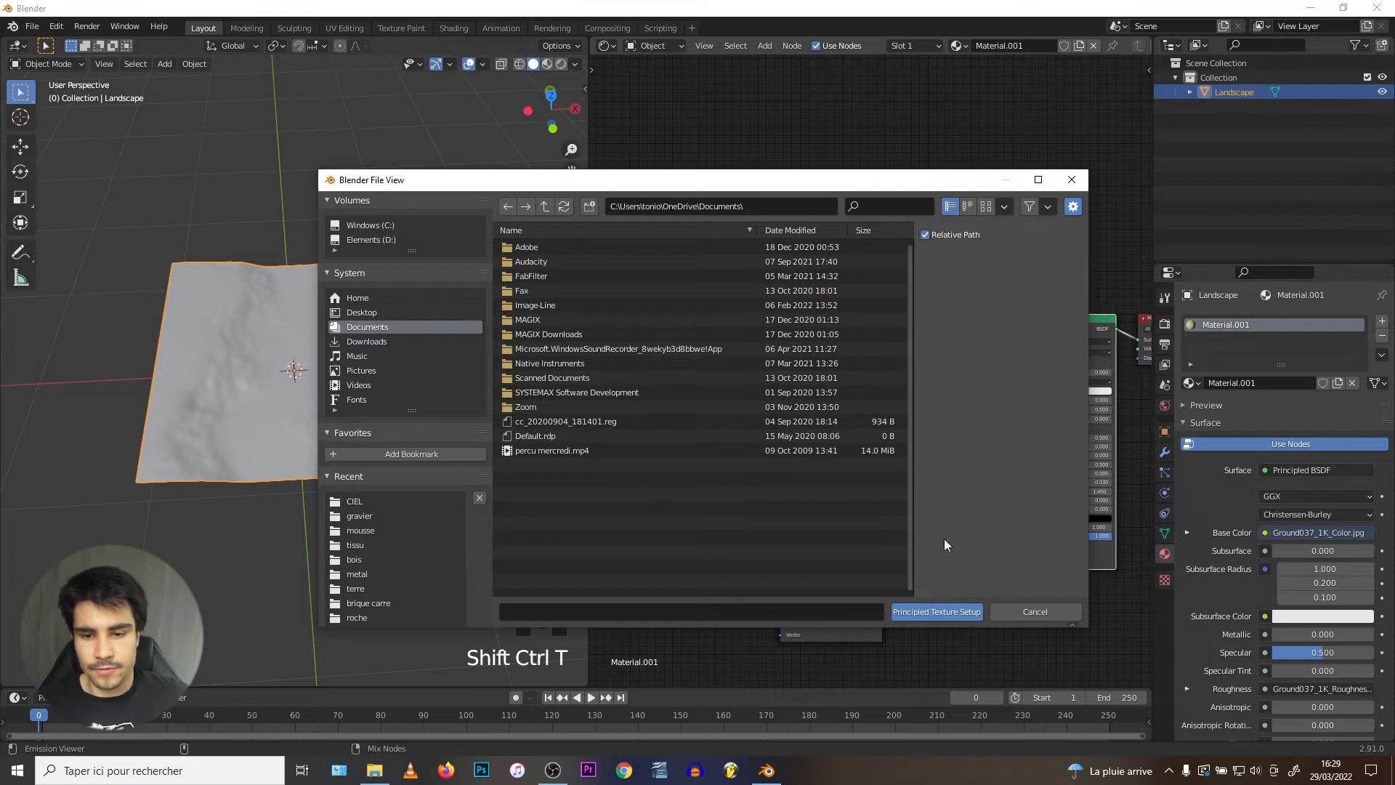
pyautogui.click(1017, 610)
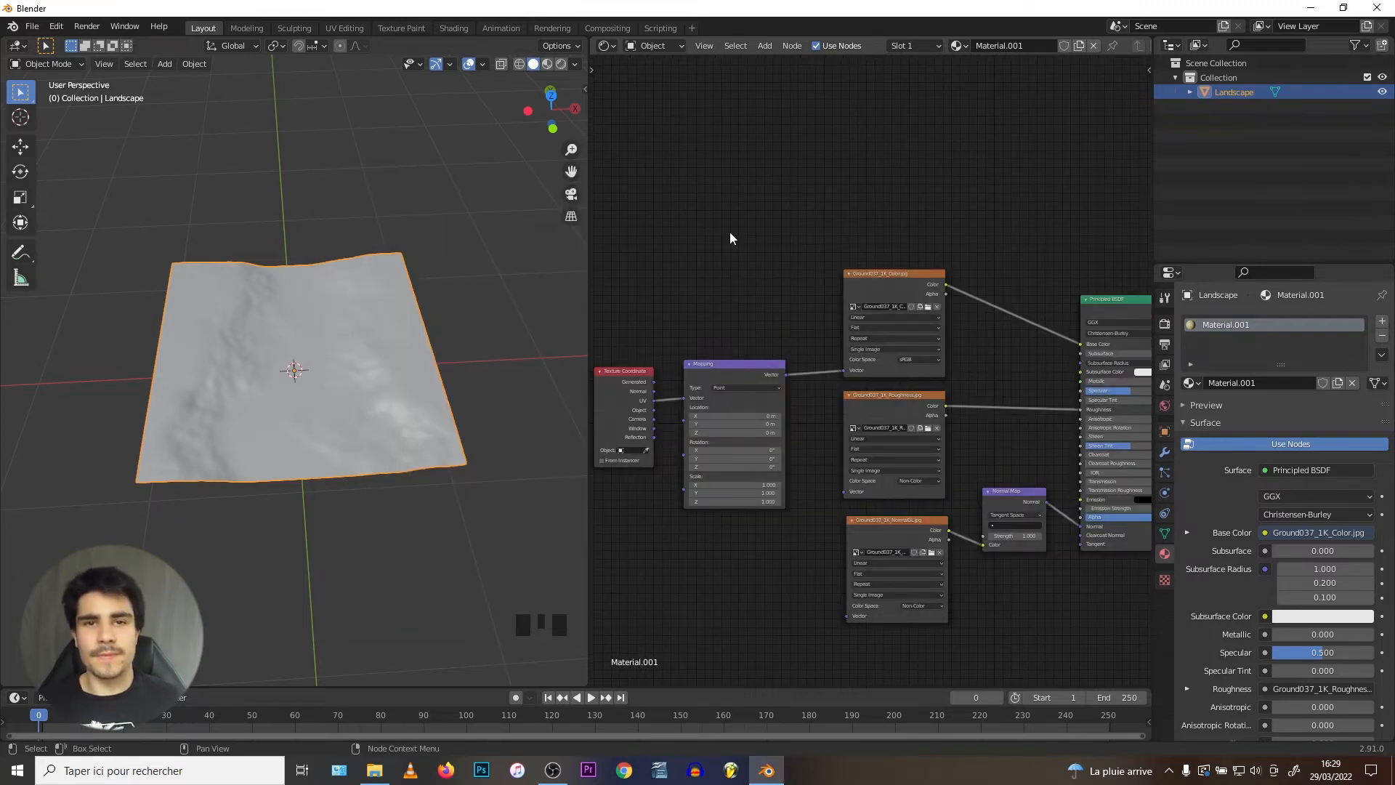
# - Link the Mapping node's vector output to the roughness and normal textures' vector inputs
pyautogui.moveTo(785, 374); pyautogui.dragTo(843, 491)
pyautogui.click(841, 608)
pyautogui.moveTo(844, 614); pyautogui.dragTo(790, 378)
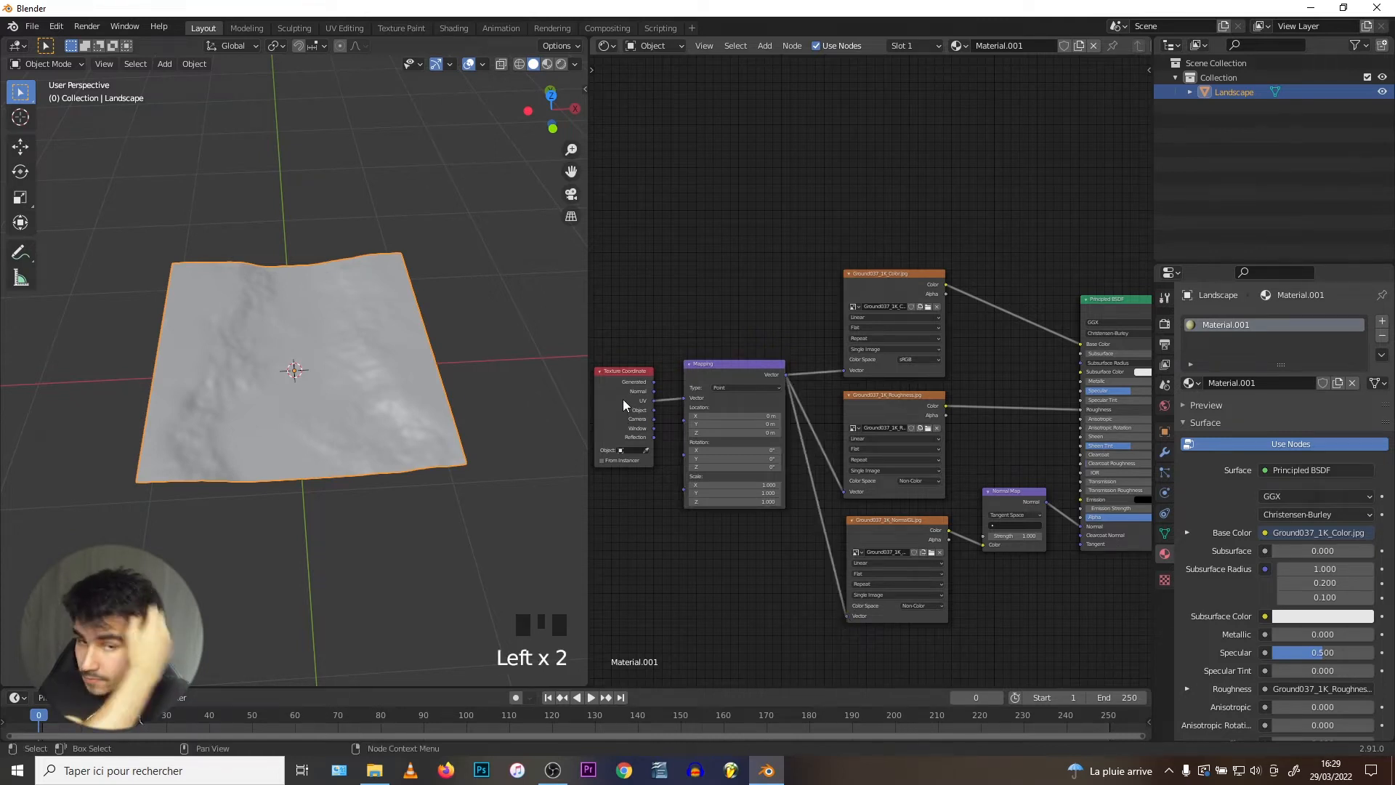
# - Switch the 3D viewport to Material Preview shading and check the texture on the terrain
pyautogui.press('z')
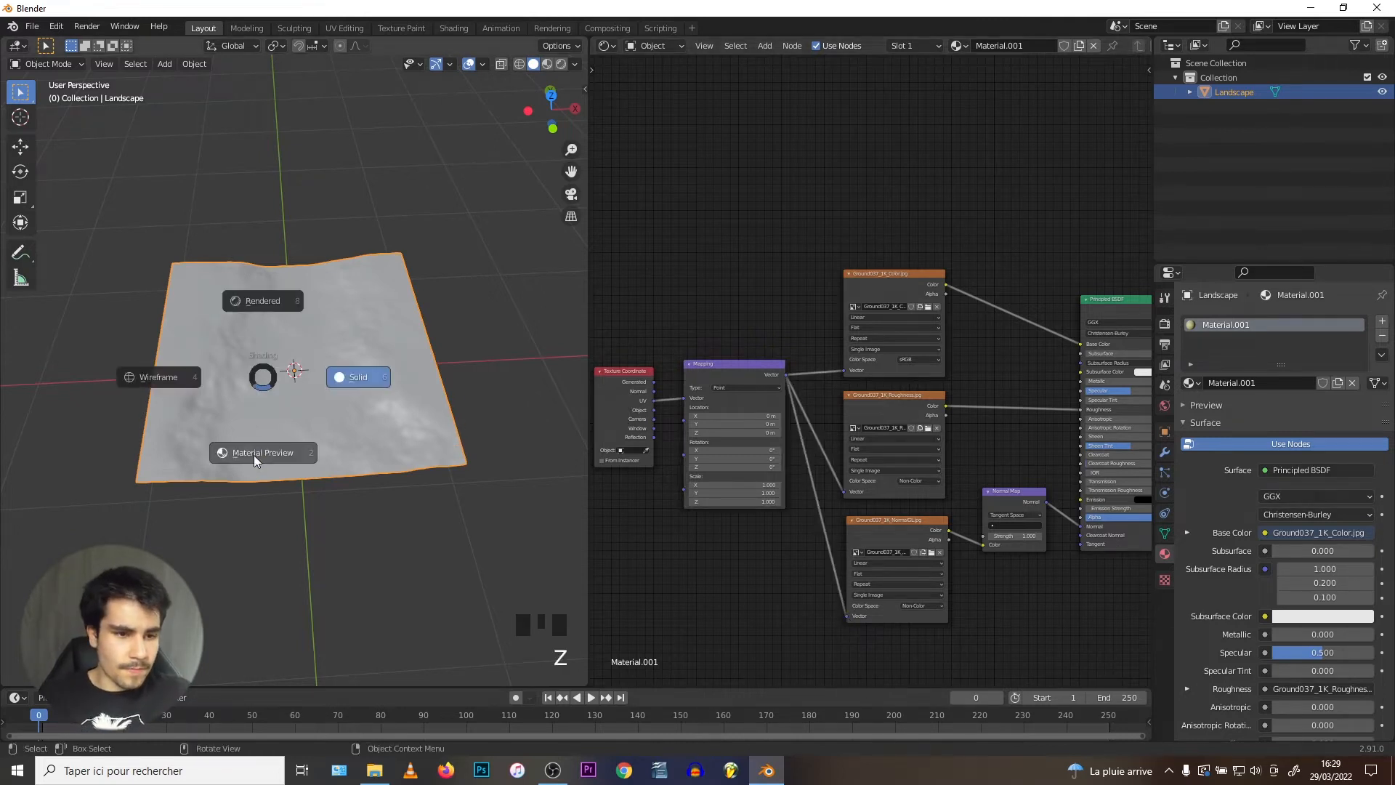
pyautogui.scroll(4, 257, 445)
pyautogui.scroll(-3, 255, 440)
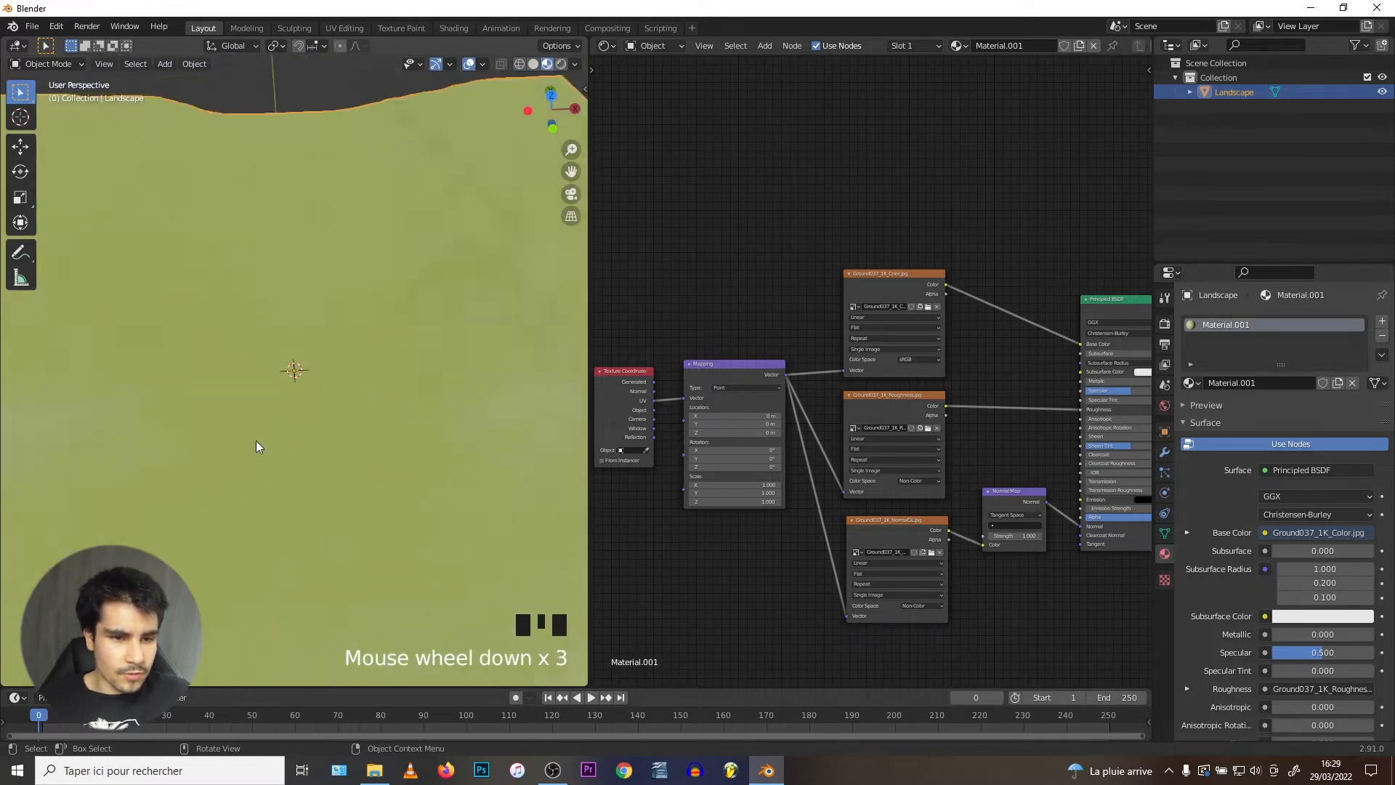
pyautogui.scroll(1, 256, 439)
pyautogui.scroll(-1, 257, 438)
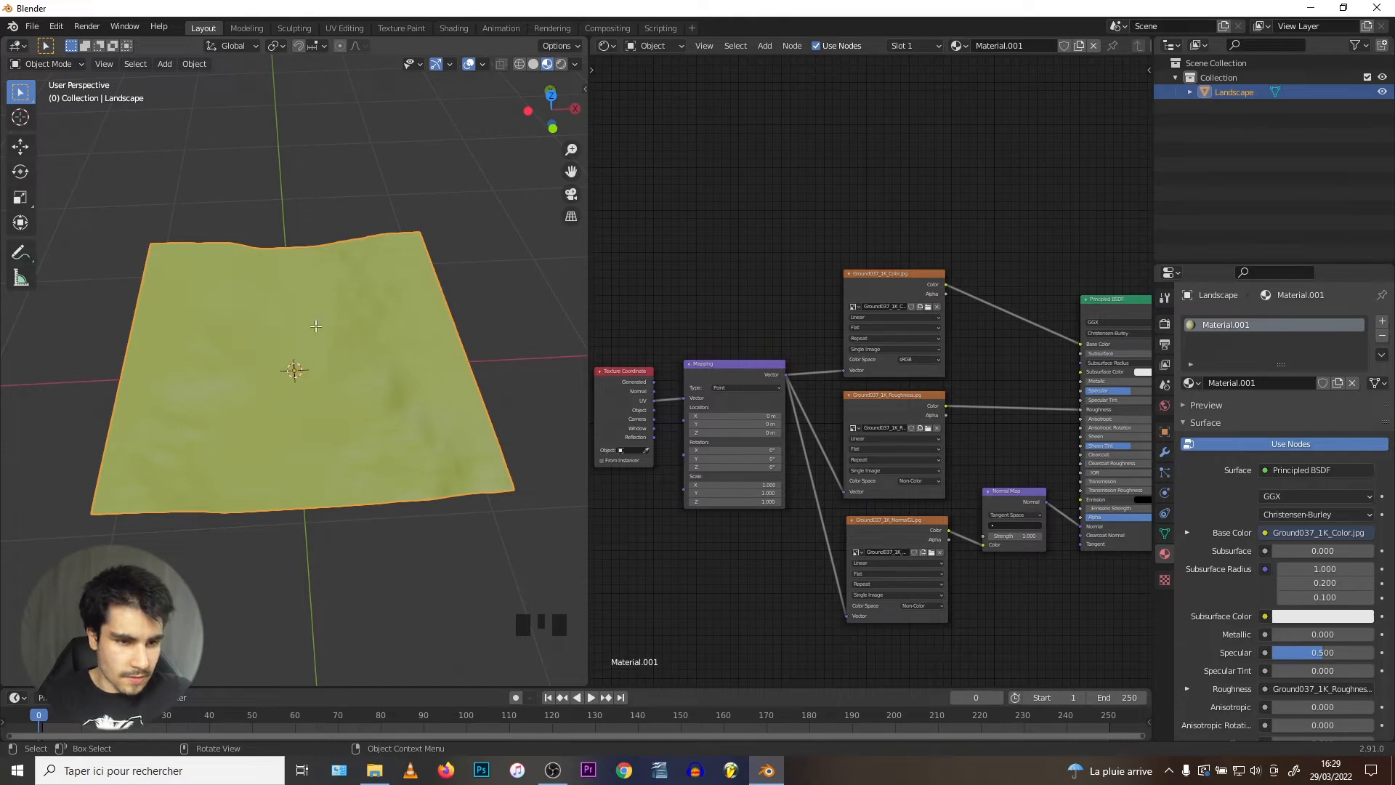
# - Unwrap the UVs of the whole landscape mesh and return to Object Mode
pyautogui.press('Tab')
pyautogui.scroll(1, 298, 366)
pyautogui.press('u')
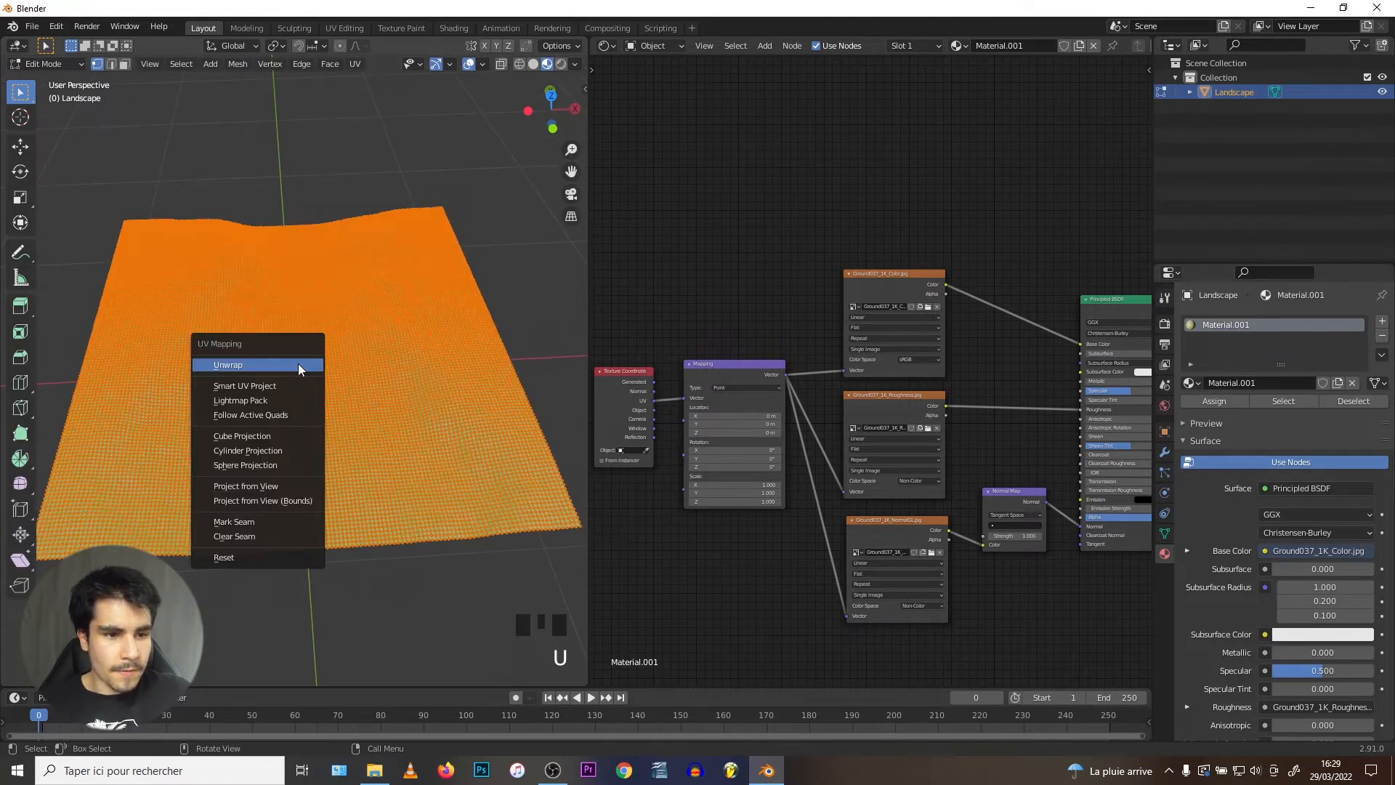
pyautogui.click(298, 367)
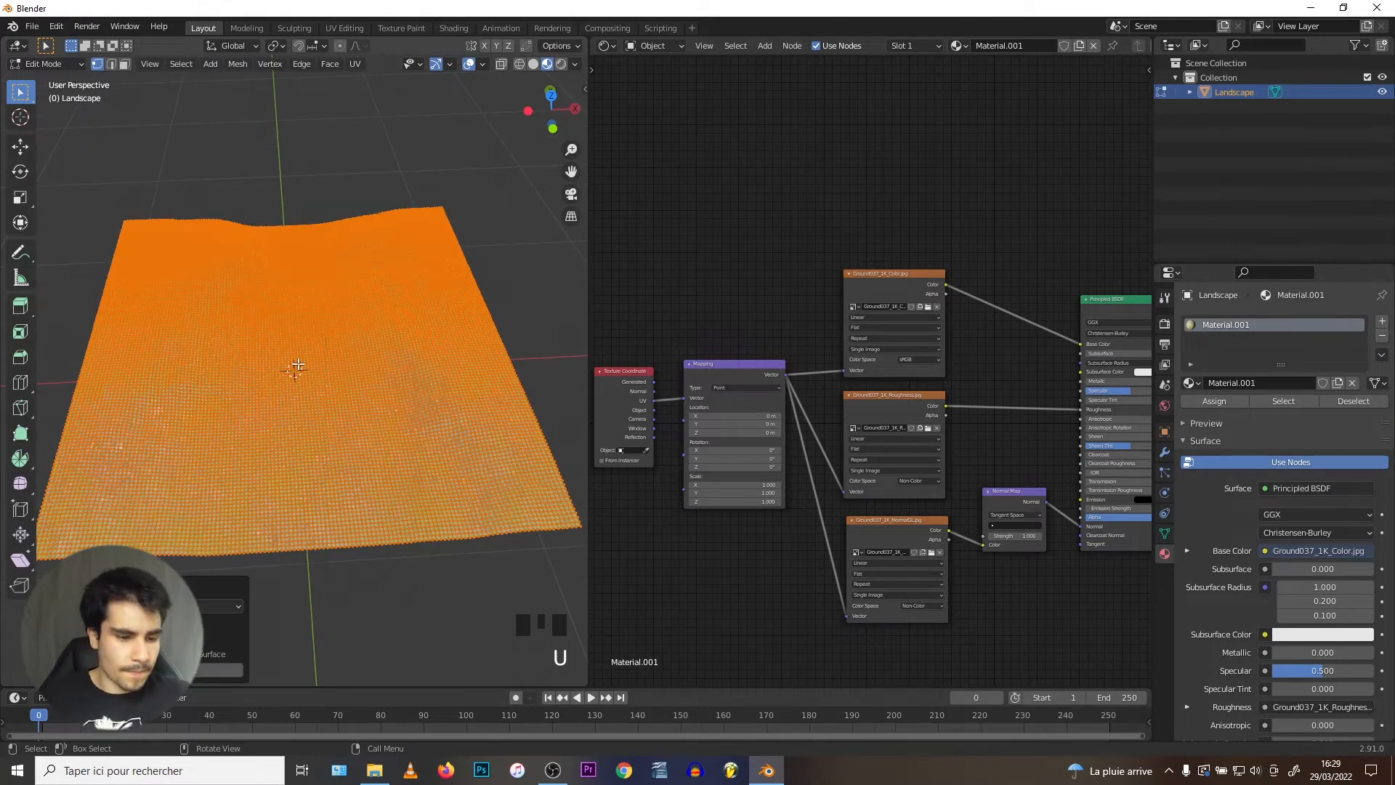
pyautogui.press('Tab')
pyautogui.moveTo(298, 367); pyautogui.dragTo(264, 431, button='middle')
pyautogui.scroll(-2, 264, 424)
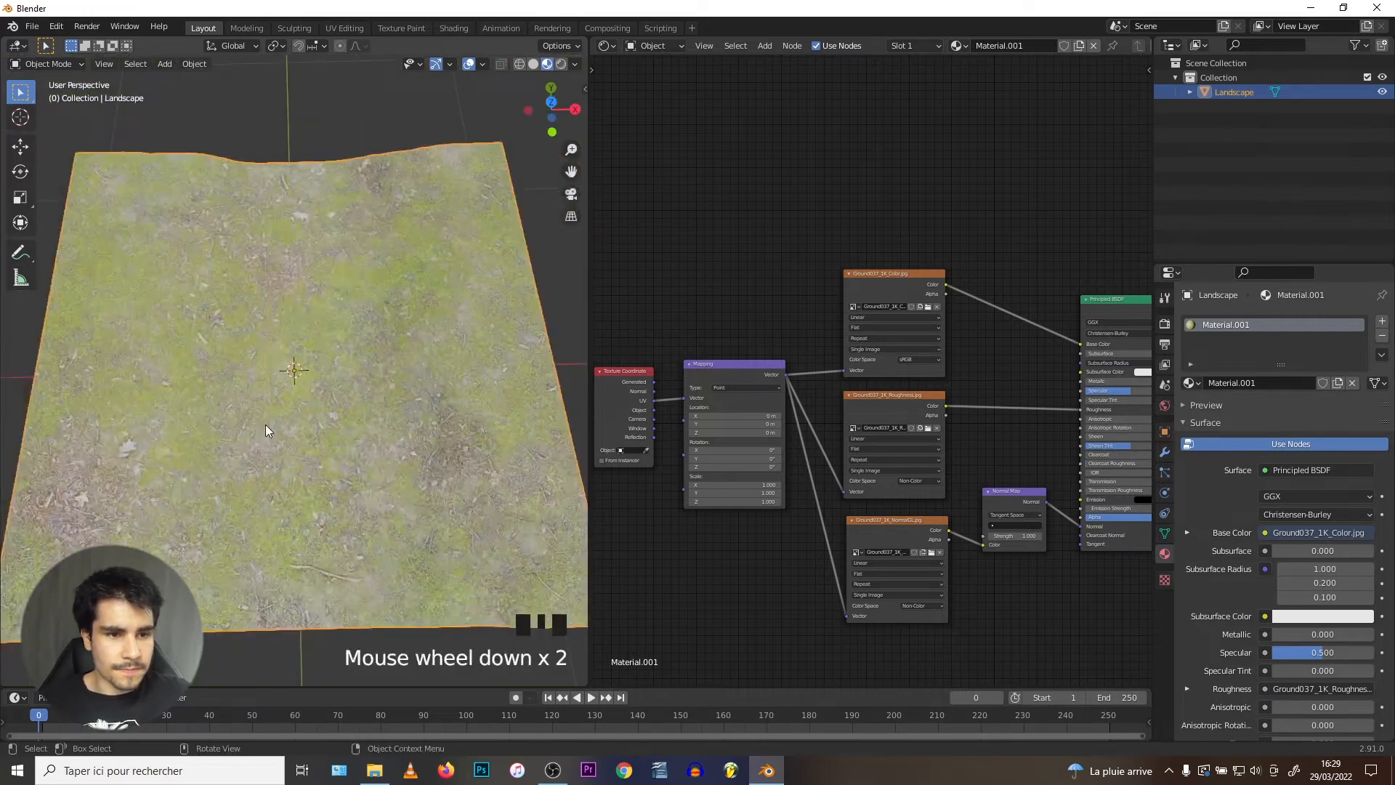
# - Set the Mapping node's X and Y scale to 10 and check the texture tiling on the terrain
pyautogui.doubleClick(758, 483)
pyautogui.press('Left')
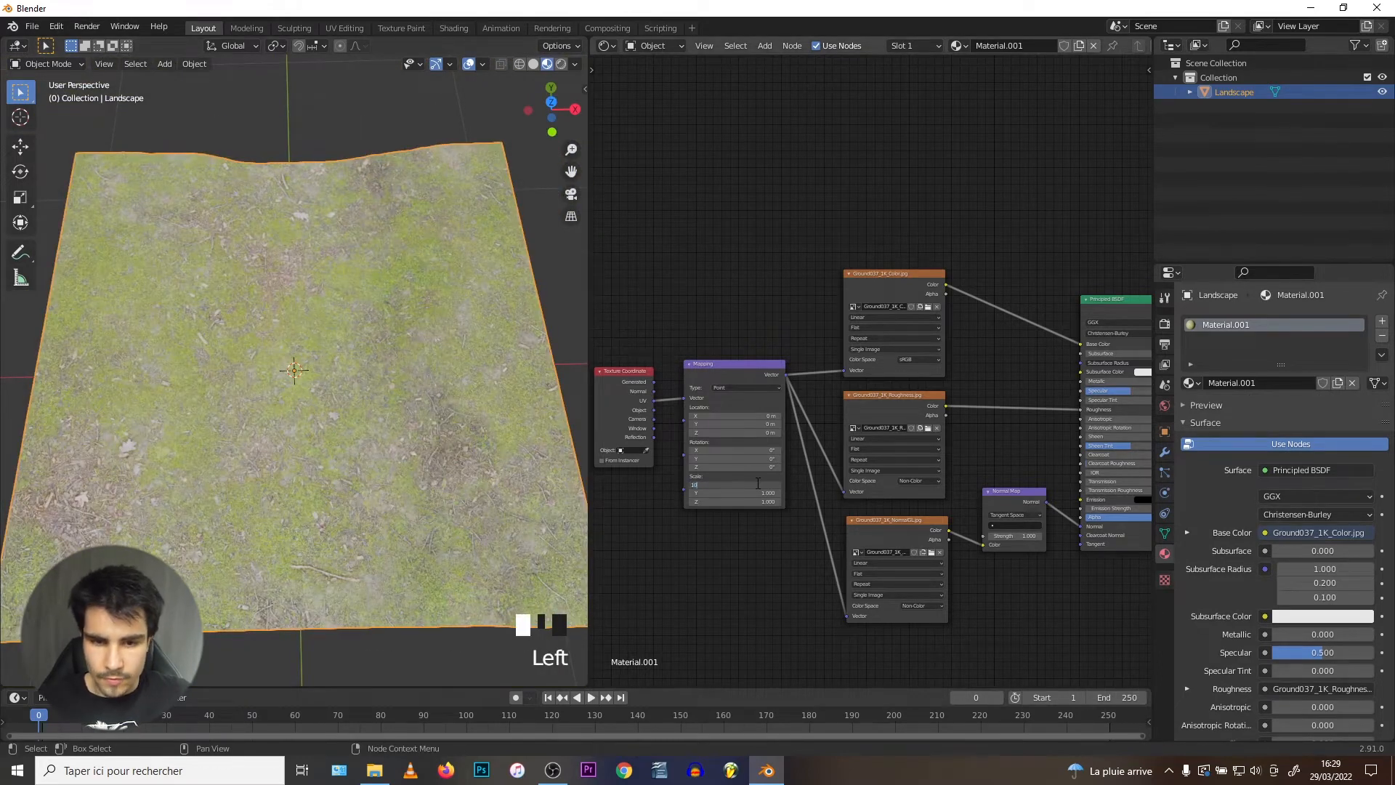
pyautogui.press('Return')
pyautogui.click(756, 494)
pyautogui.write('10')
pyautogui.press('Return')
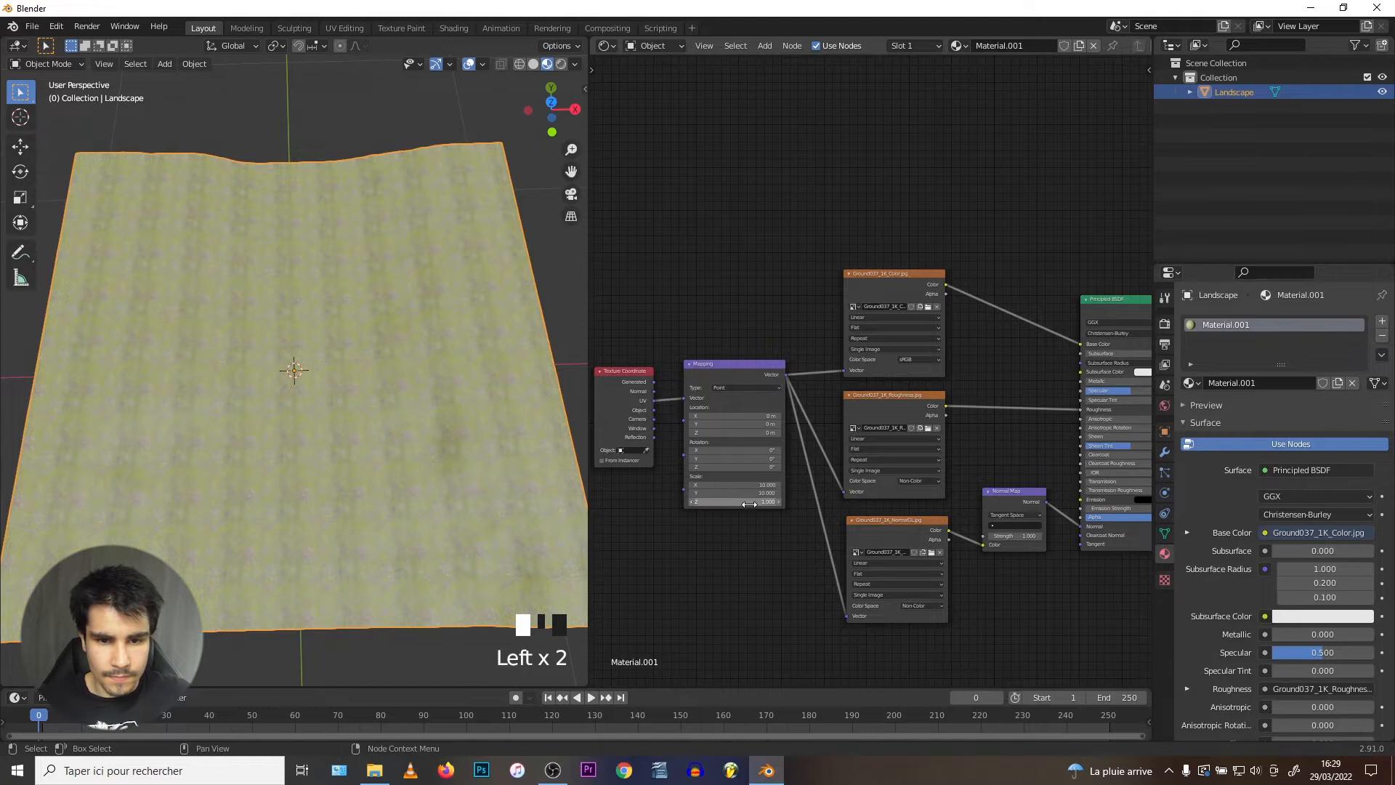
pyautogui.moveTo(272, 443); pyautogui.dragTo(259, 386, button='middle')
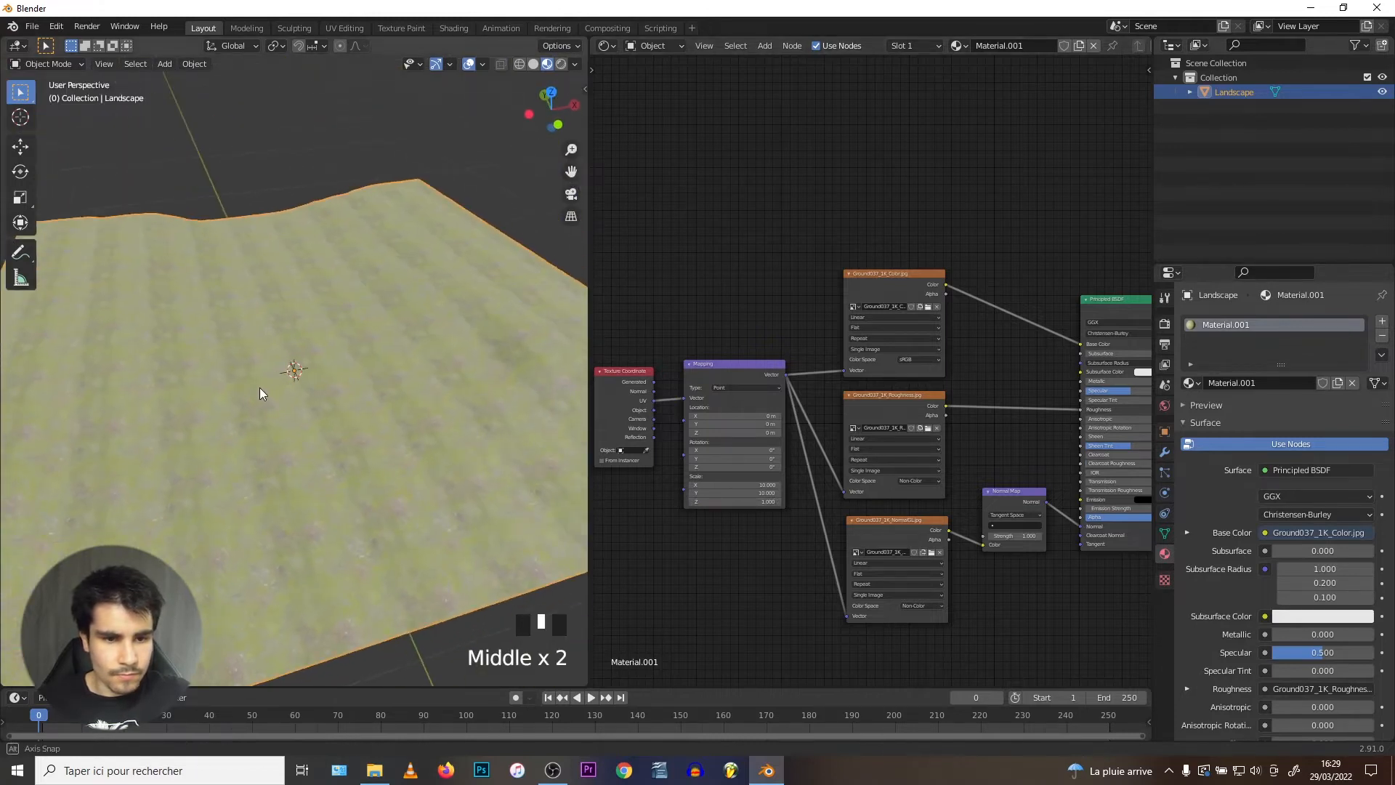
# - Set the Mapping node's X and Y scale to 5
pyautogui.click(756, 486)
pyautogui.write('5')
pyautogui.press('Return')
pyautogui.click(757, 493)
pyautogui.write('5')
pyautogui.press('Return')
pyautogui.moveTo(328, 430); pyautogui.dragTo(263, 415, button='middle')
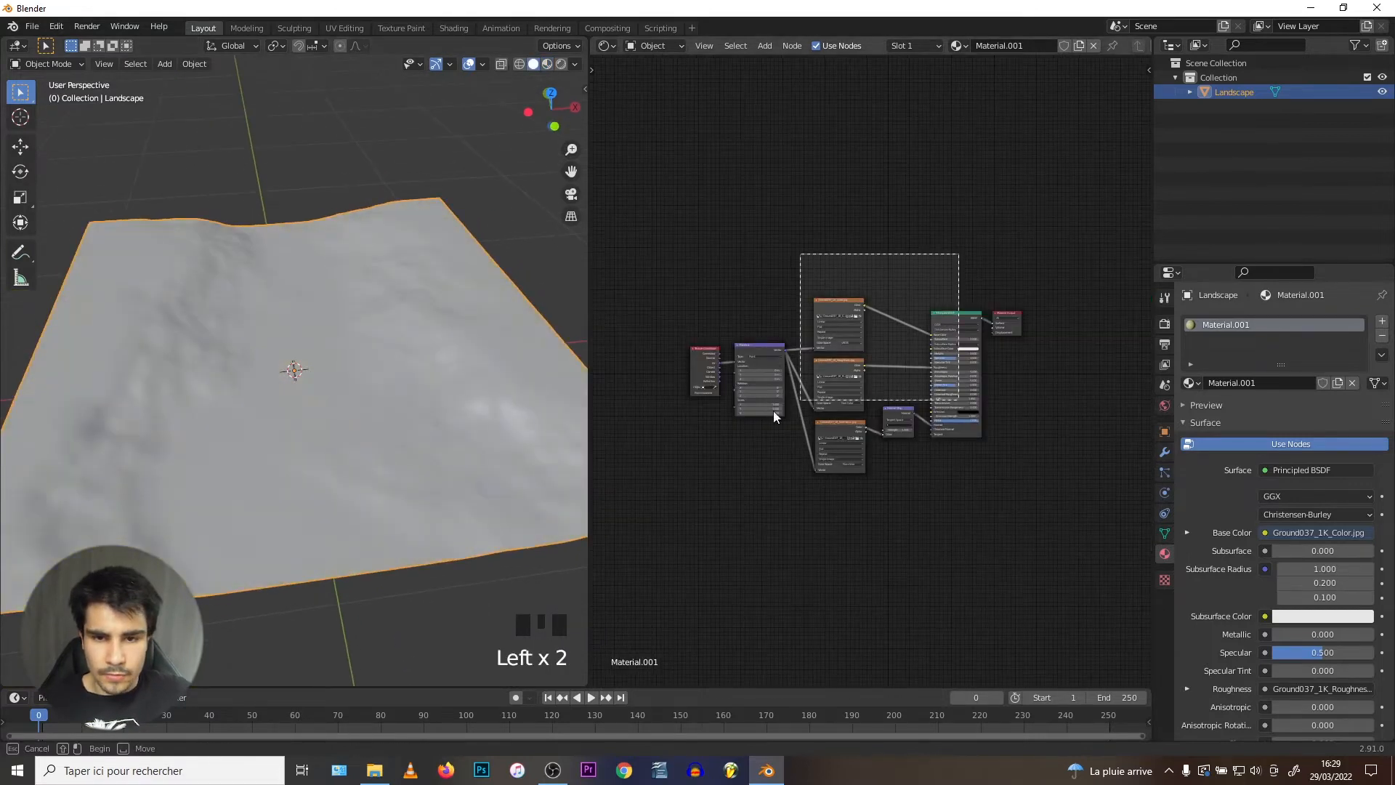
# - Duplicate the coordinate, mapping, image texture, normal map and Principled BSDF nodes and place the copy below the original setup
pyautogui.moveTo(773, 412); pyautogui.dragTo(669, 471)
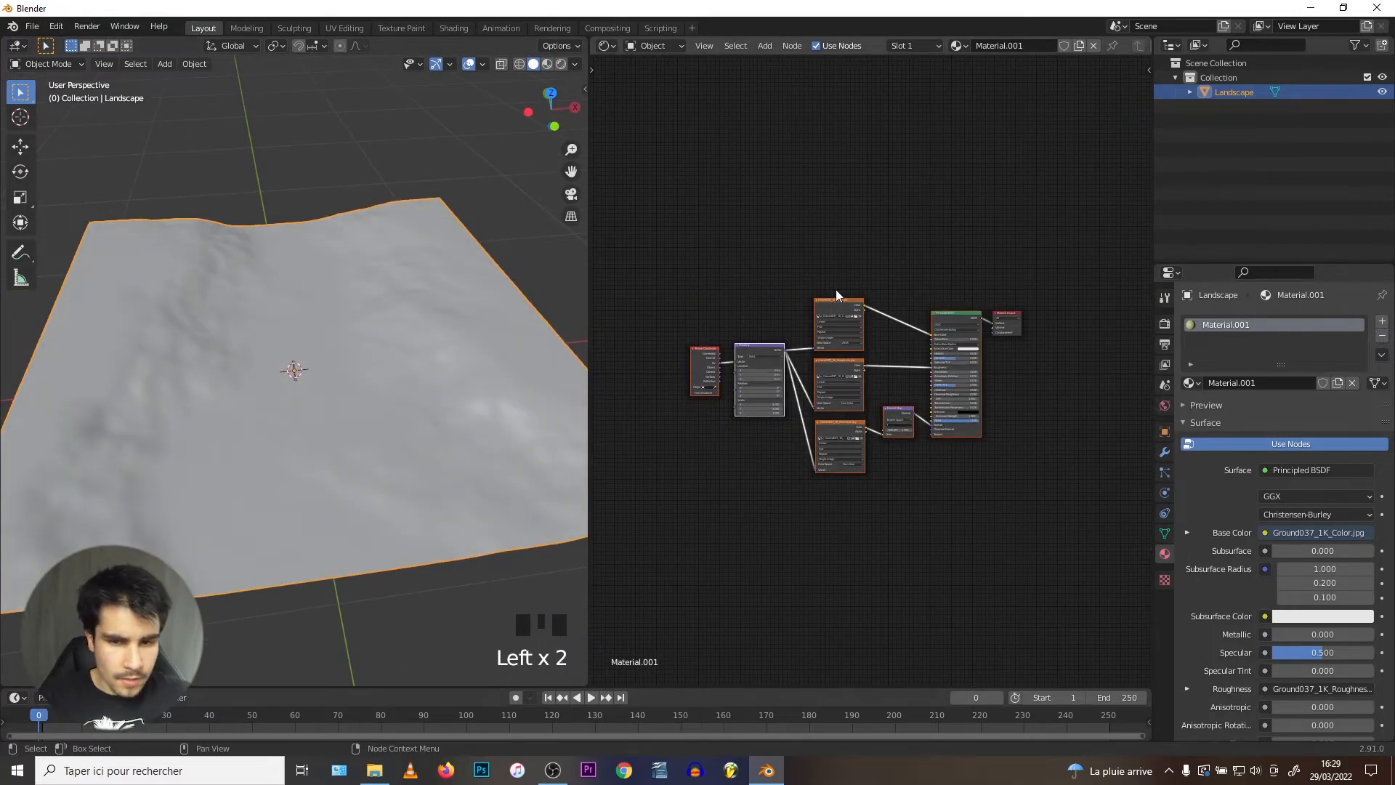
pyautogui.hotkey('shift', 'd')
pyautogui.click(843, 507)
# - Delete the image texture nodes from the duplicated setup
pyautogui.moveTo(767, 470); pyautogui.dragTo(764, 349, button='middle')
pyautogui.click(825, 371)
pyautogui.moveTo(825, 374); pyautogui.dragTo(843, 533)
pyautogui.press('Delete')
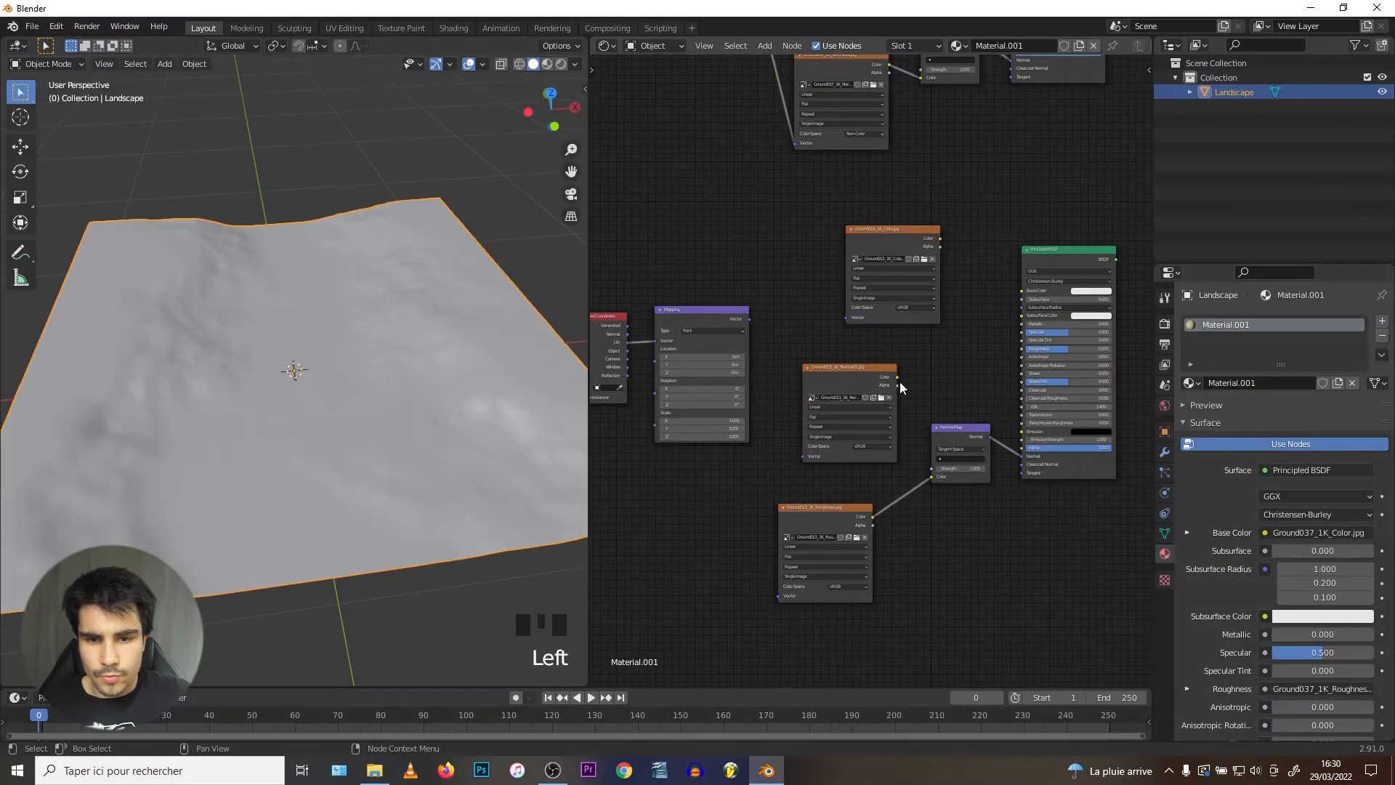
# - Wire the Ground013 textures to the lower Mapping node and Principled BSDF, and set the normal and roughness textures to Non-Color
pyautogui.moveTo(898, 378); pyautogui.dragTo(1021, 349)
pyautogui.moveTo(777, 596); pyautogui.dragTo(750, 318)
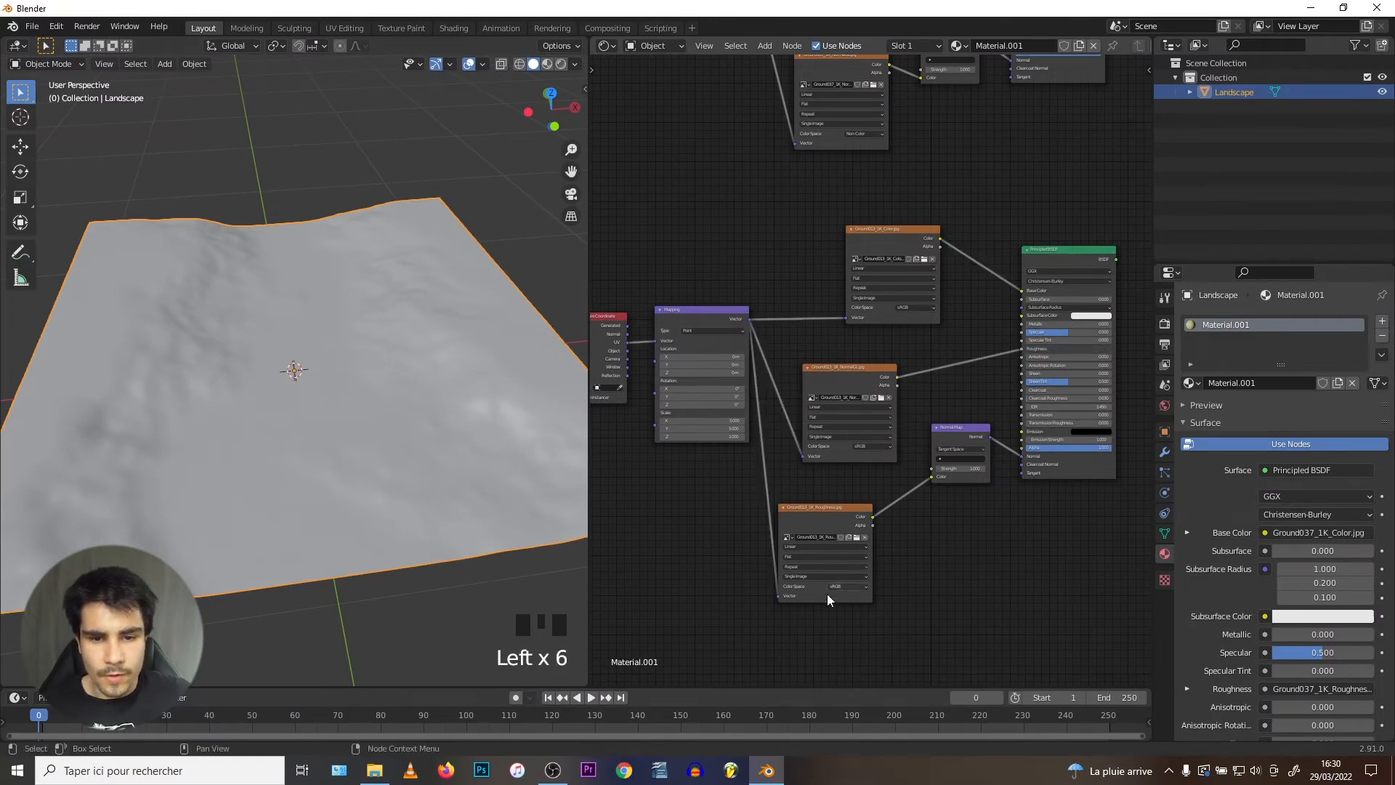
pyautogui.moveTo(832, 584); pyautogui.dragTo(858, 562)
pyautogui.moveTo(841, 410); pyautogui.dragTo(853, 385)
pyautogui.moveTo(869, 567); pyautogui.dragTo(869, 592)
pyautogui.moveTo(868, 421); pyautogui.dragTo(871, 458)
# - Move the Material Output node away from the first Principled BSDF to make room for another node between them
pyautogui.scroll(-4, 866, 459)
pyautogui.moveTo(907, 385); pyautogui.dragTo(834, 493, button='middle')
pyautogui.scroll(-4, 905, 224)
pyautogui.moveTo(908, 233)
pyautogui.mouseDown(button='middle')
pyautogui.moveTo(943, 271)
pyautogui.moveTo(902, 216)
pyautogui.mouseUp(button='middle')
pyautogui.moveTo(903, 215); pyautogui.dragTo(1078, 350)
pyautogui.scroll(-1, 1011, 322)
pyautogui.moveTo(1012, 322); pyautogui.dragTo(972, 319, button='middle')
# - Insert a Mix Shader between the first Principled BSDF and the Material Output, and connect the second Principled BSDF to its second Shader input
pyautogui.hotkey('shift', 'a')
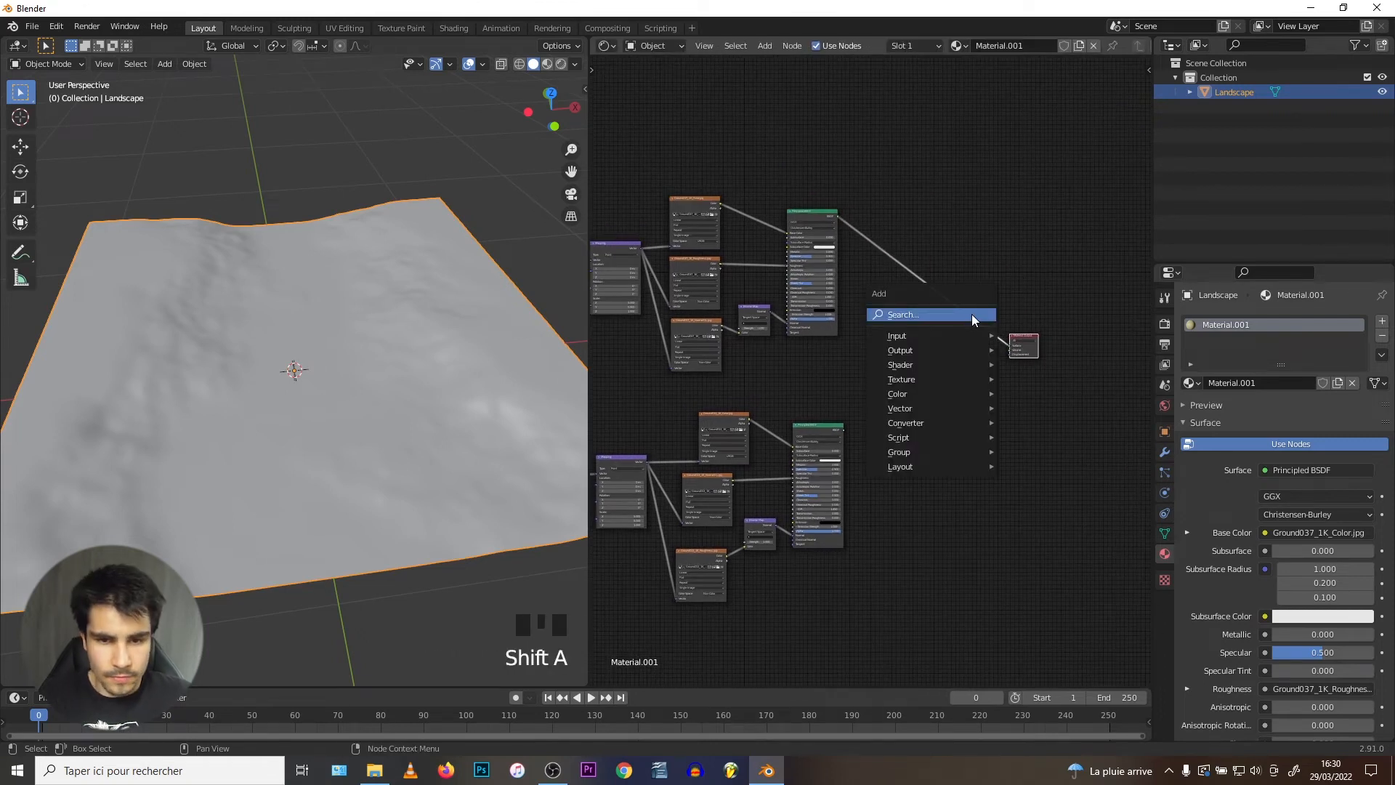
pyautogui.click(972, 317)
pyautogui.write('mix')
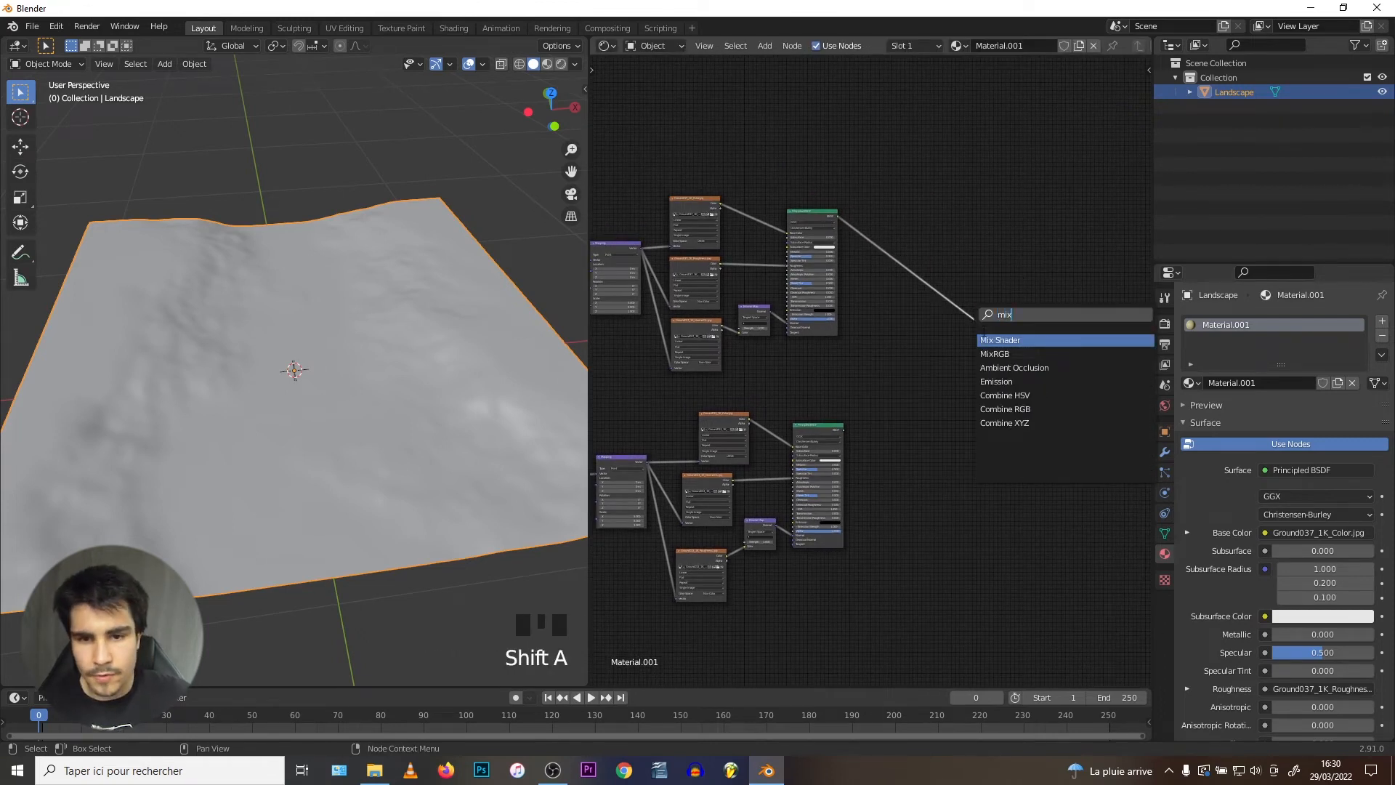
pyautogui.click(992, 339)
pyautogui.click(868, 350)
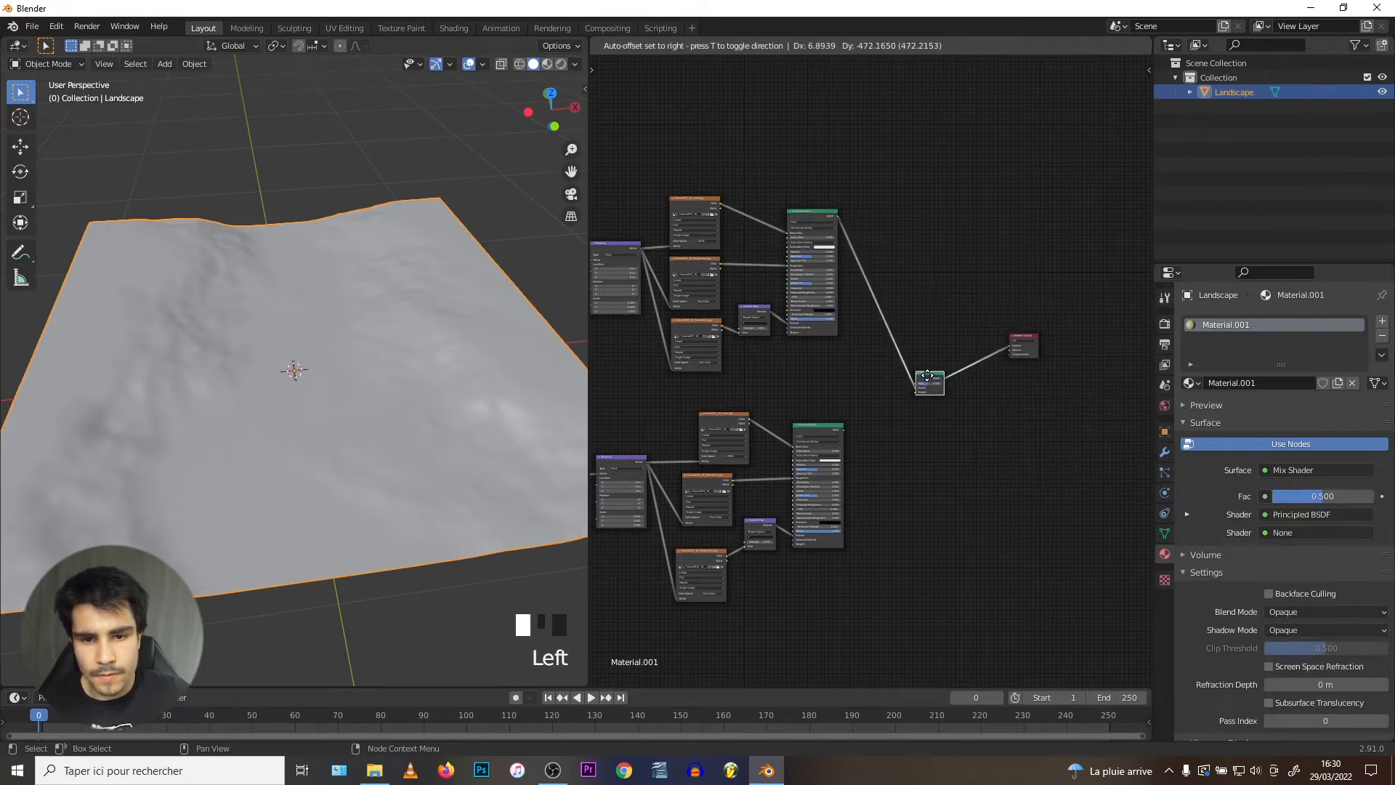
pyautogui.scroll(4, 837, 434)
pyautogui.moveTo(831, 451); pyautogui.dragTo(934, 399)
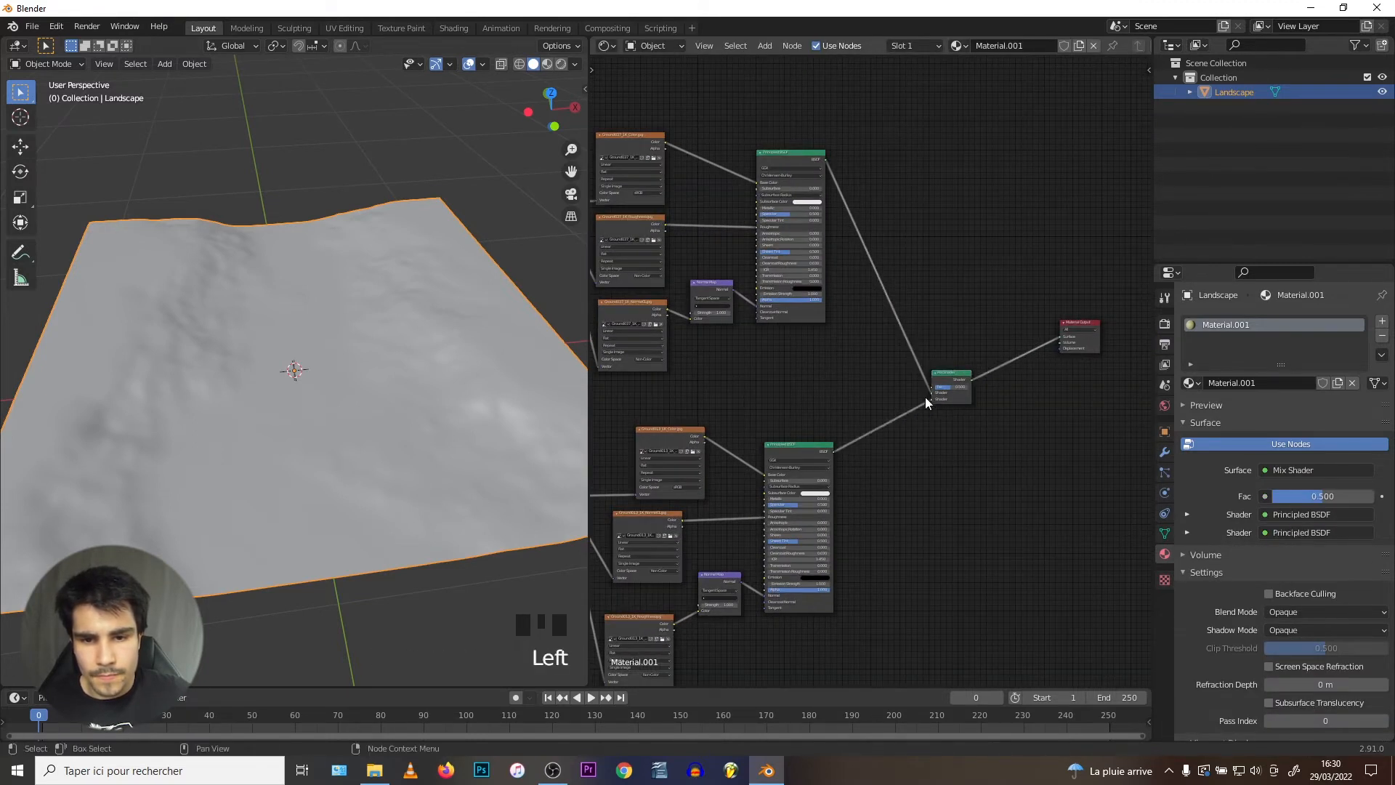
# - Save the project on drive D: as chemin.blend
pyautogui.click(32, 26)
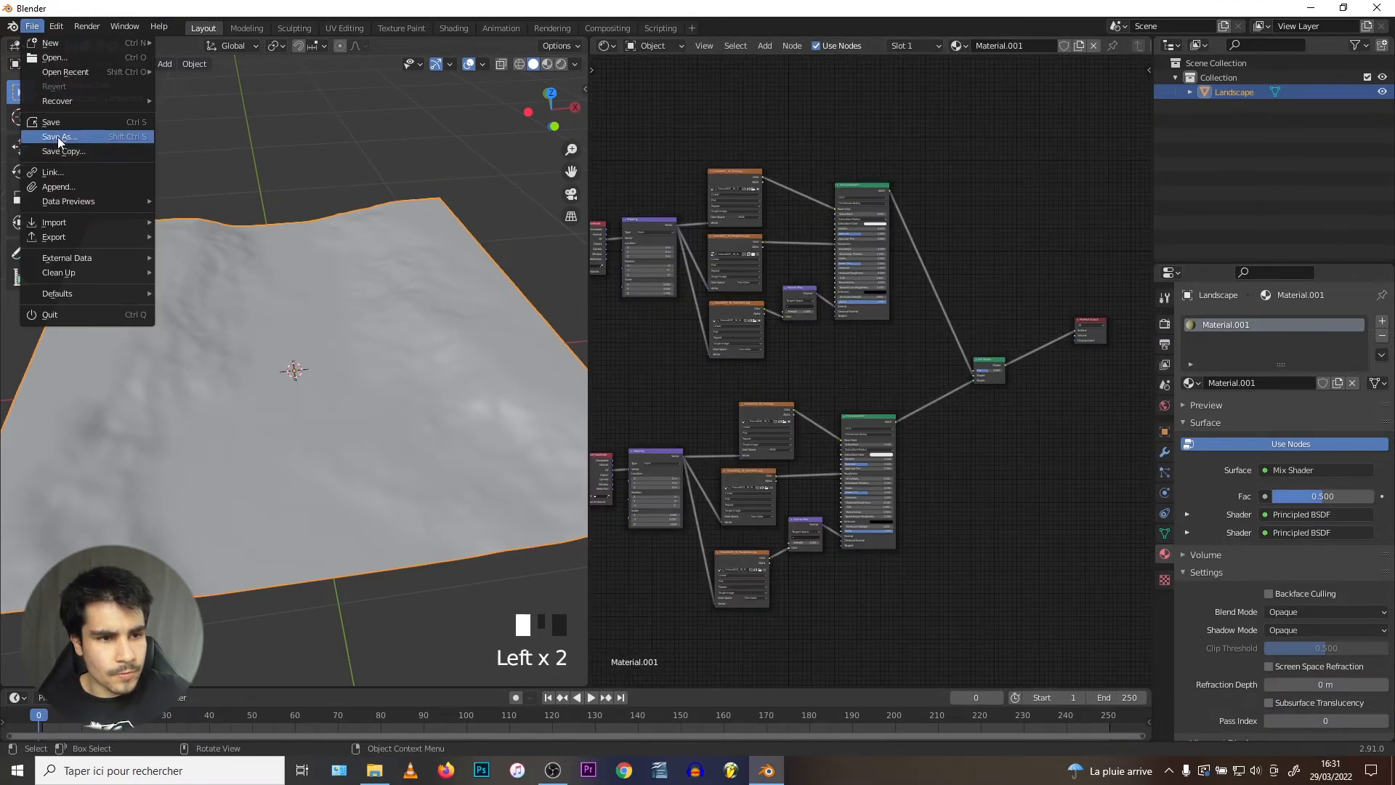
pyautogui.click(58, 137)
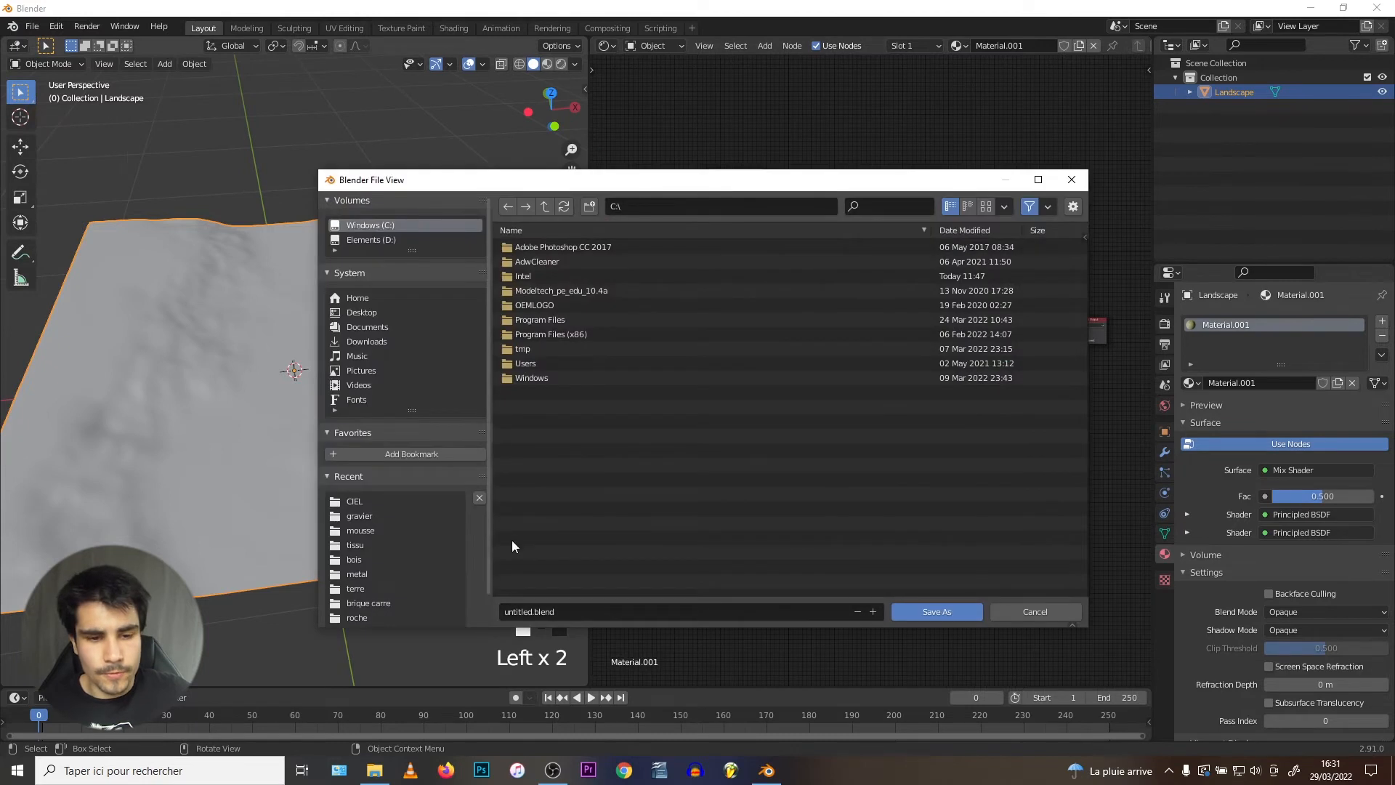
pyautogui.click(529, 611)
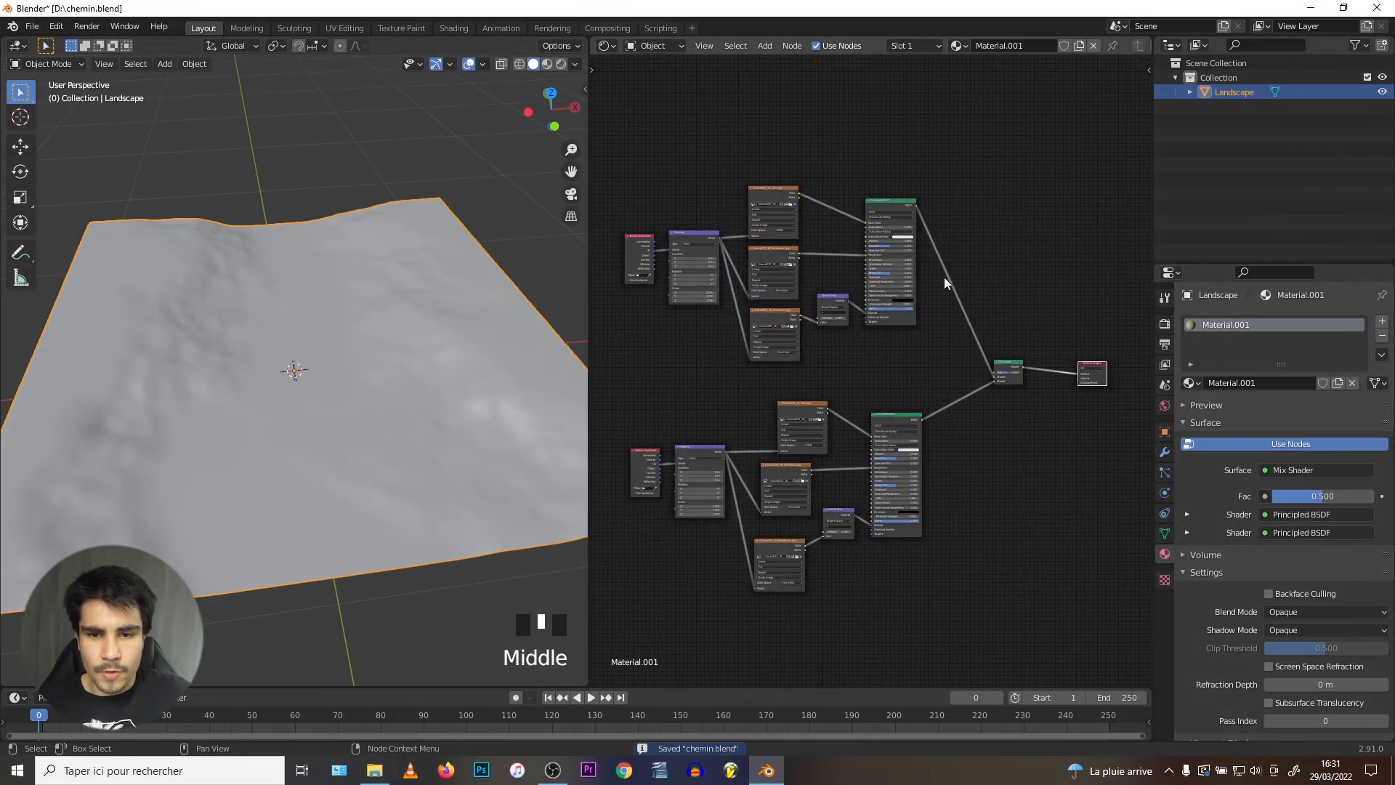
# - Add an Image Texture node between the two Principled BSDF nodes, in front of the Mix Shader
pyautogui.scroll(-1, 944, 276)
pyautogui.moveTo(972, 341); pyautogui.dragTo(877, 346, button='middle')
pyautogui.scroll(5, 880, 345)
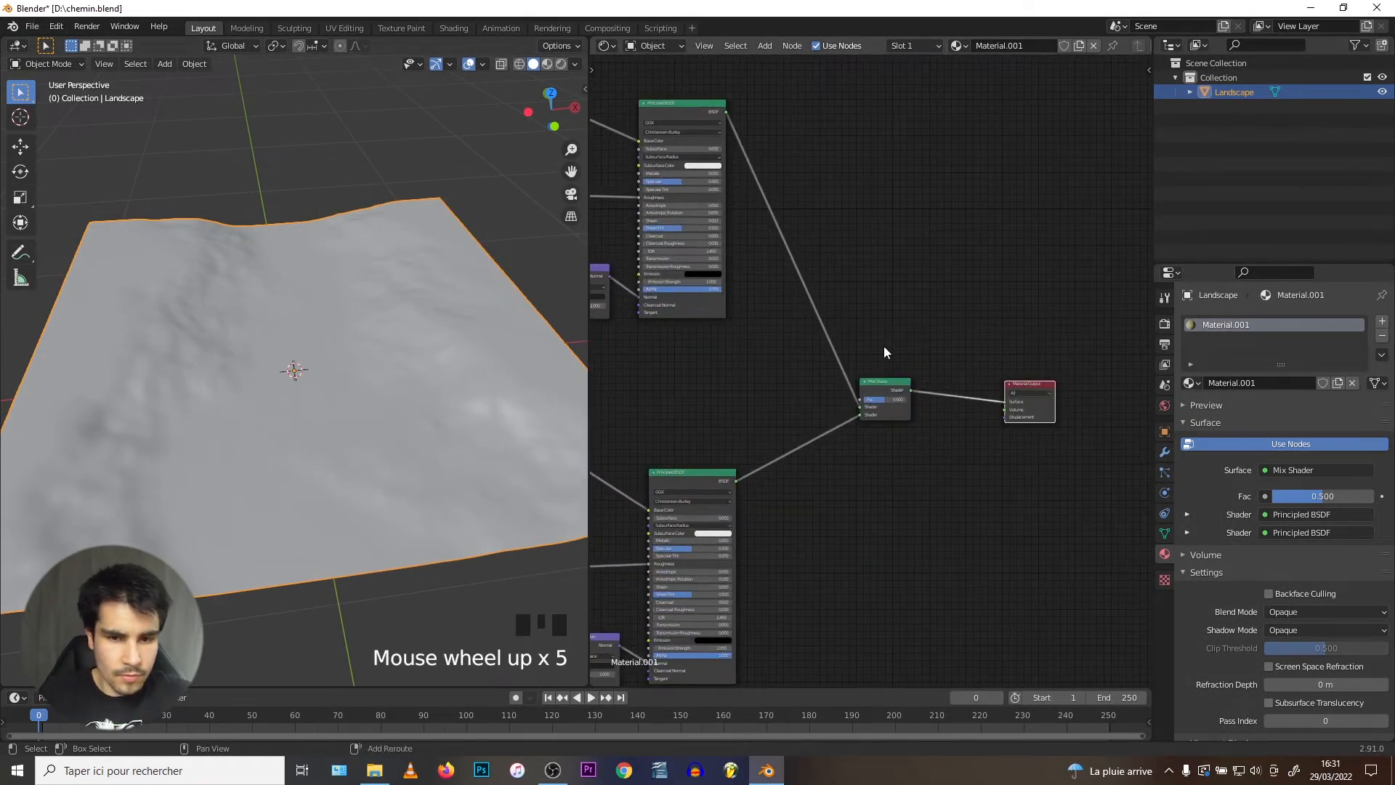
pyautogui.hotkey('shift', 'a')
pyautogui.click(883, 345)
pyautogui.write('image')
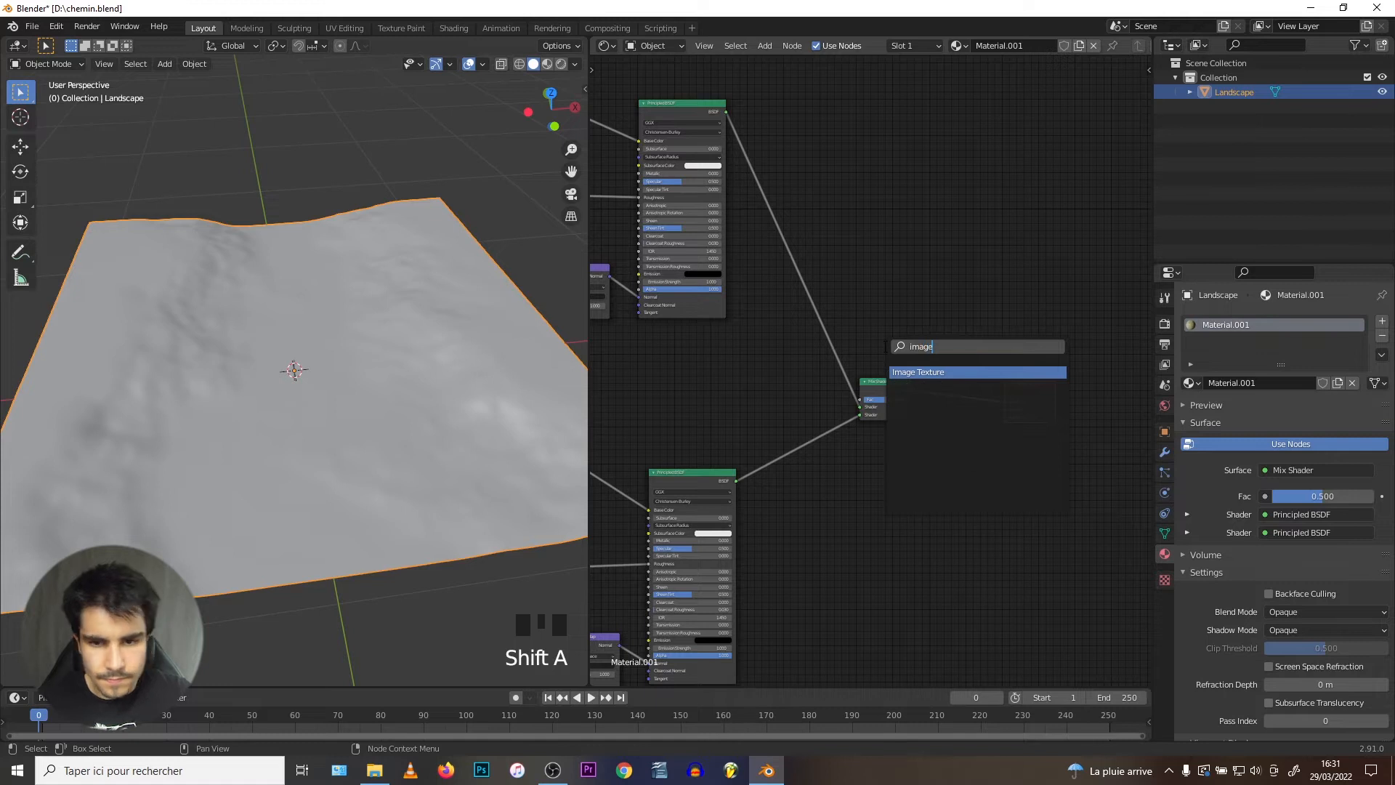
pyautogui.click(930, 373)
pyautogui.click(748, 382)
# - Connect the empty Image Texture node's Color output to the Mix Shader's Fac input
pyautogui.scroll(3, 759, 382)
pyautogui.moveTo(773, 381); pyautogui.dragTo(816, 380, button='middle')
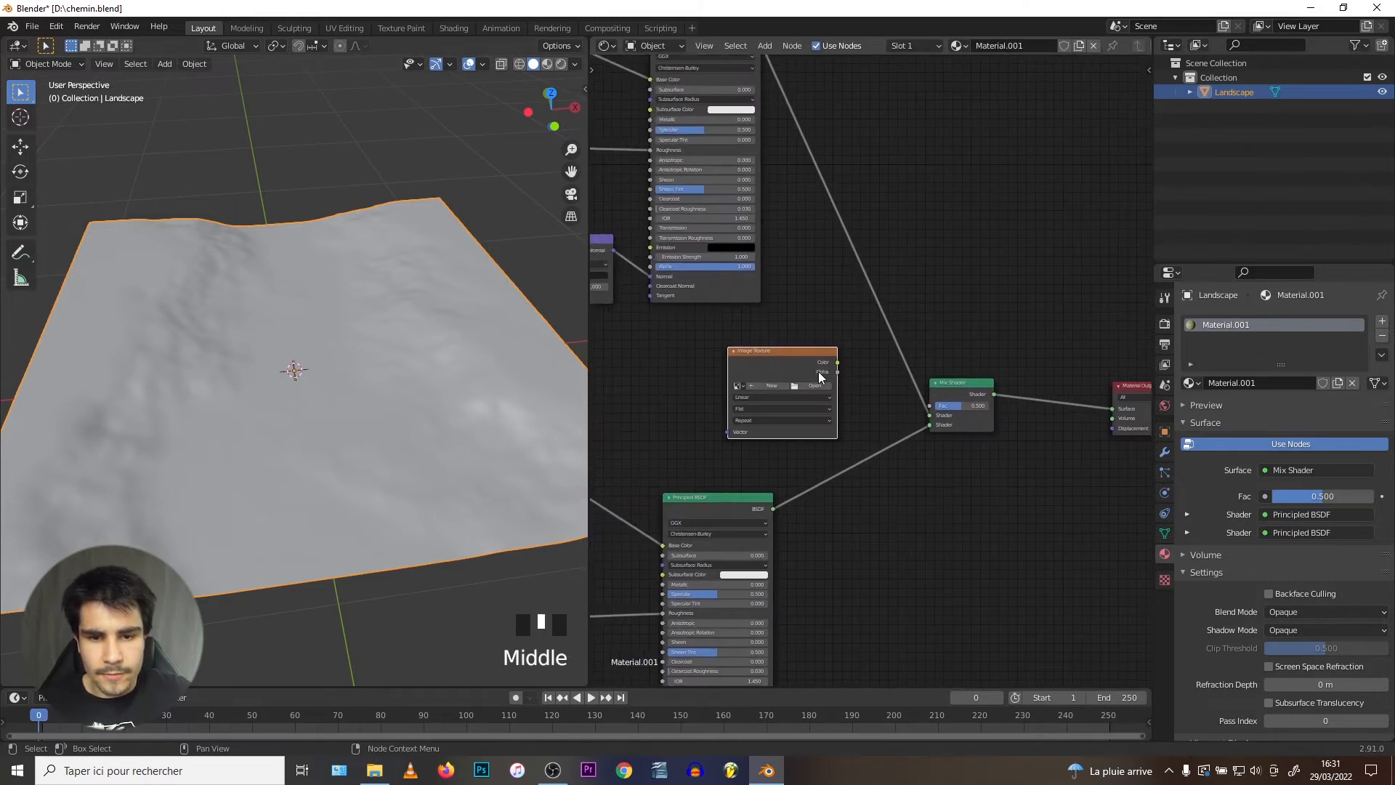
pyautogui.scroll(1, 834, 367)
pyautogui.moveTo(834, 363); pyautogui.dragTo(934, 408)
# - Create a new blank image named chemin in the Image Texture node that drives the mix factor
pyautogui.moveTo(717, 374); pyautogui.dragTo(783, 401, button='middle')
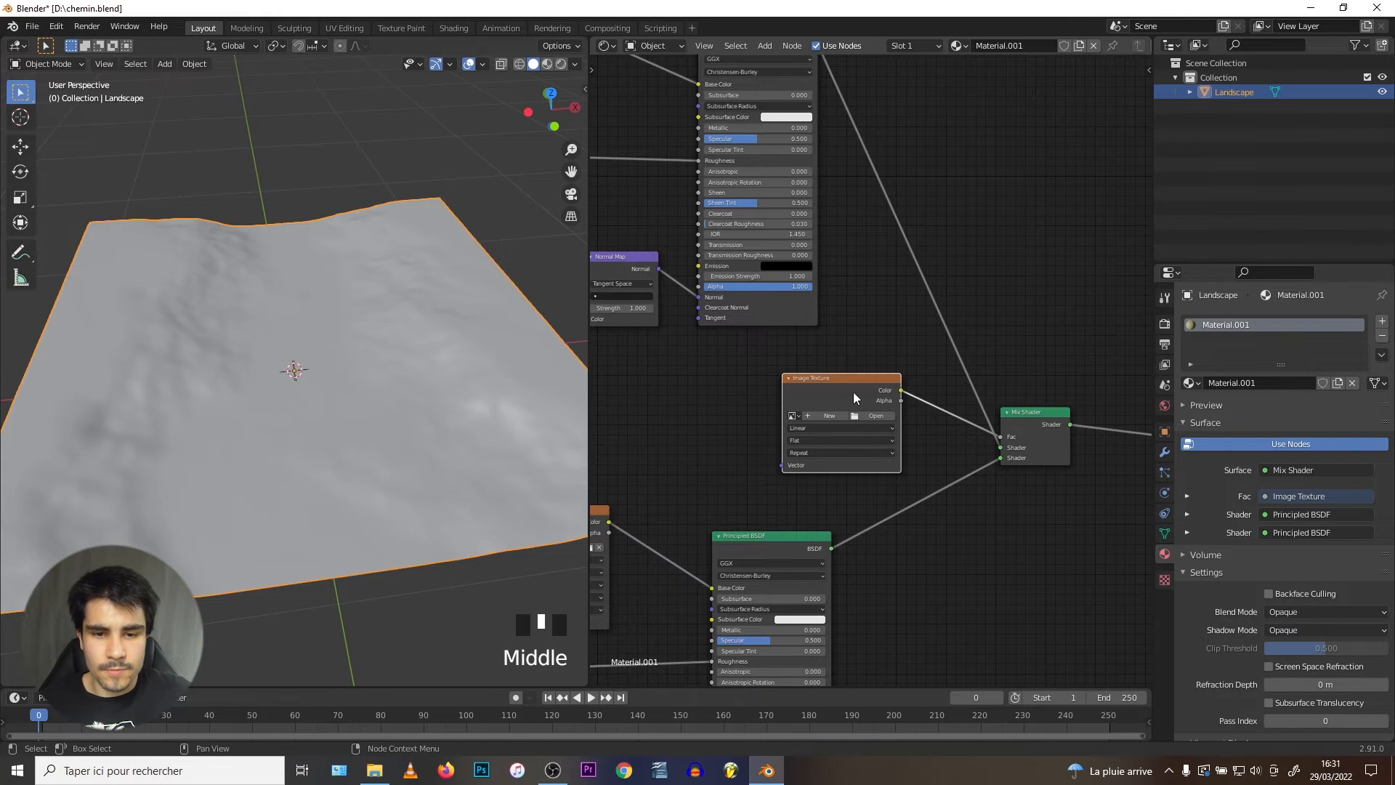
pyautogui.click(821, 414)
pyautogui.click(824, 443)
pyautogui.write('chemin')
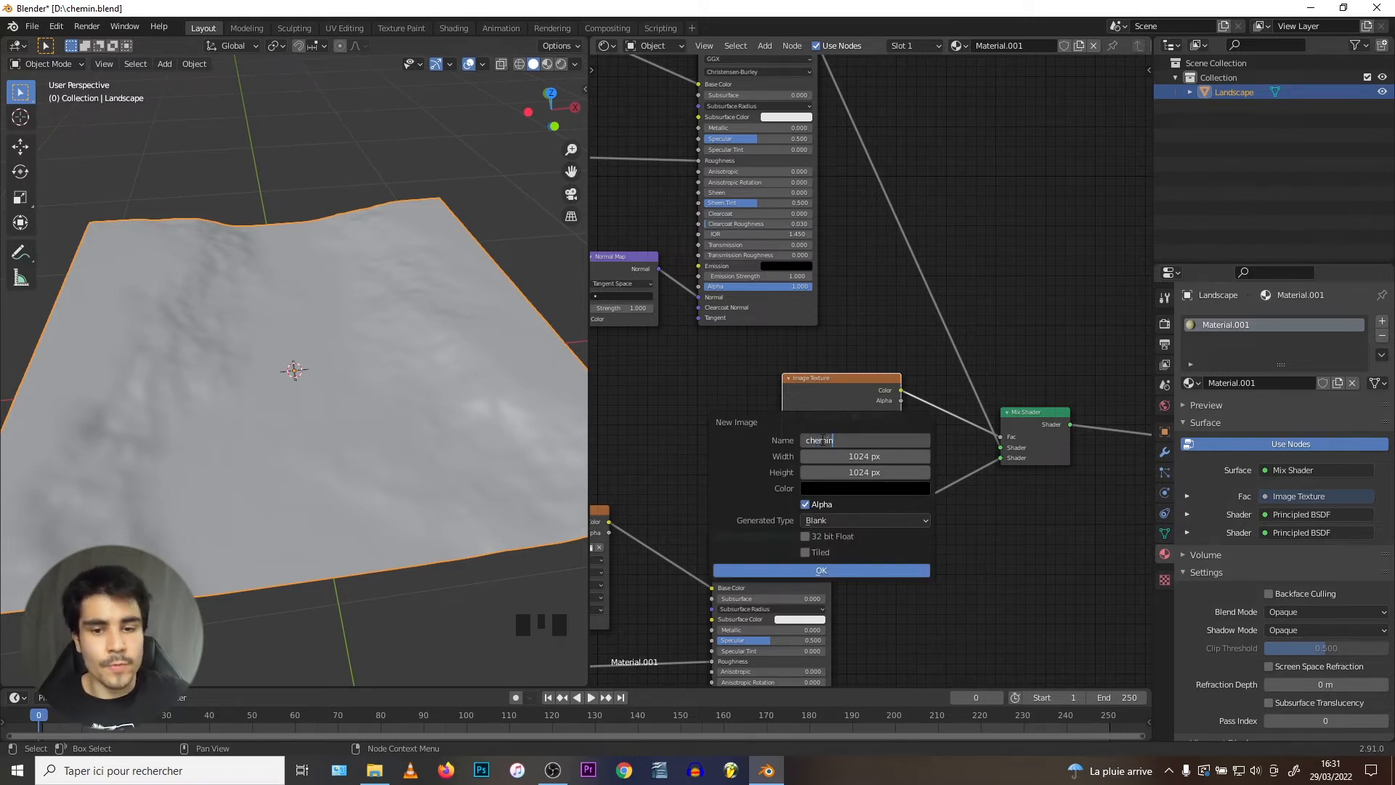
pyautogui.press('Return')
pyautogui.click(799, 571)
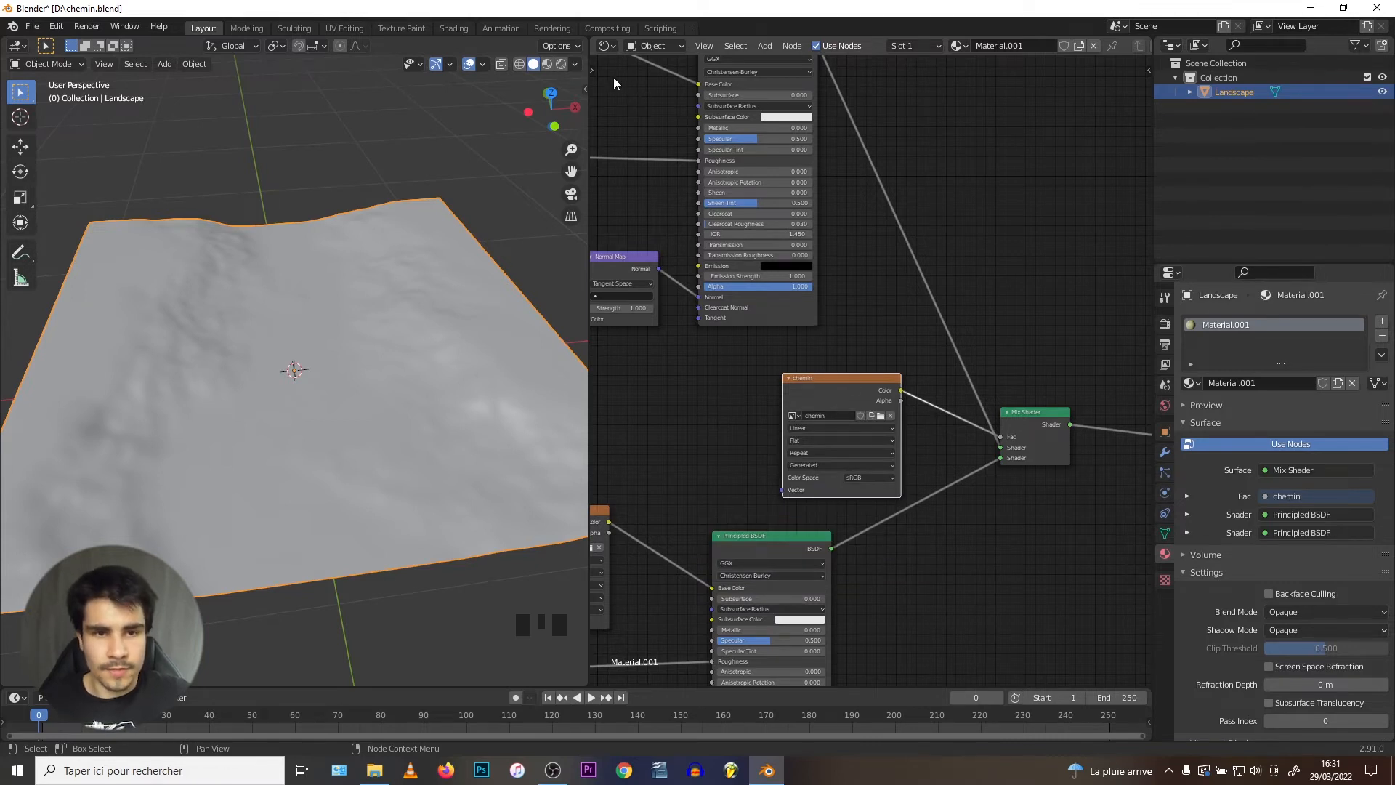
# - Switch the node area to the Image Editor and display the chemin image
pyautogui.click(604, 47)
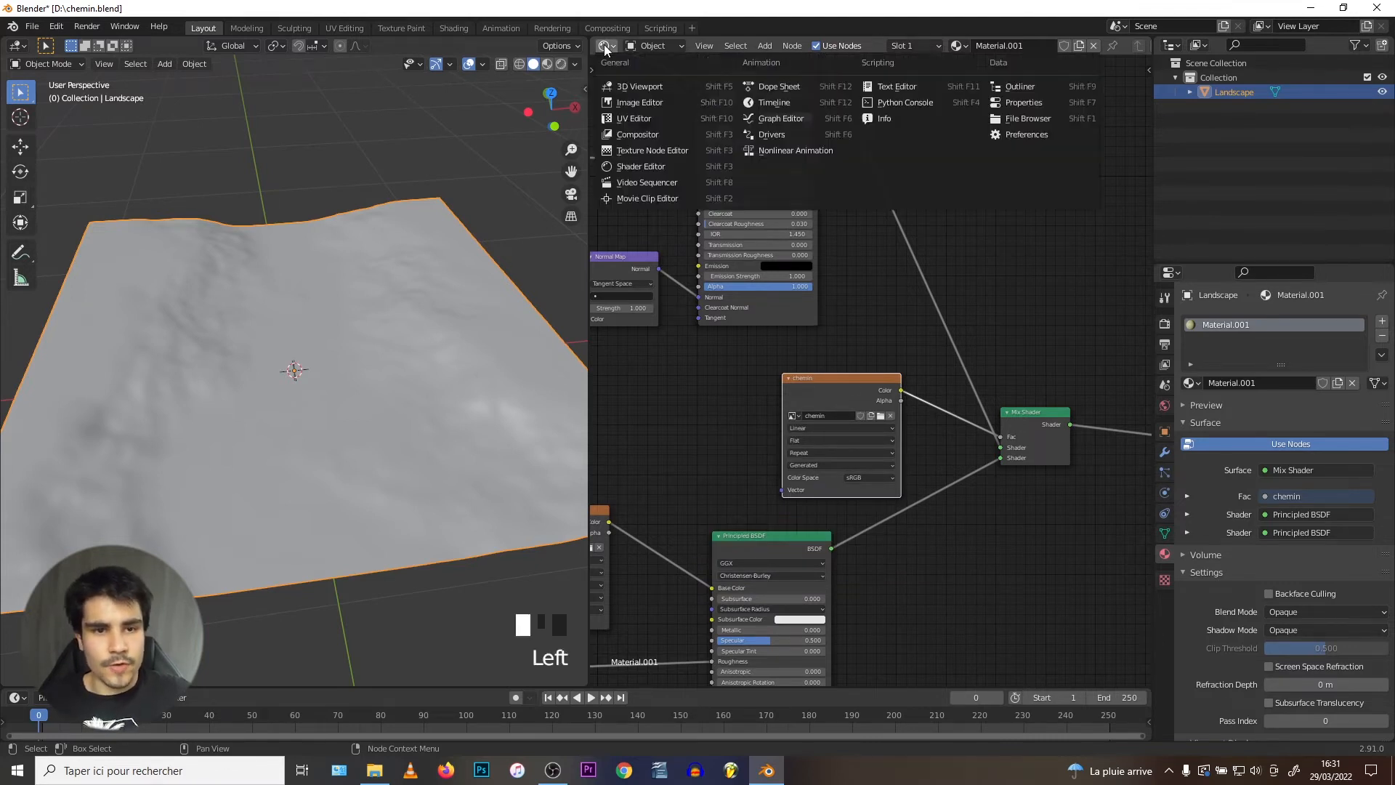
pyautogui.click(630, 111)
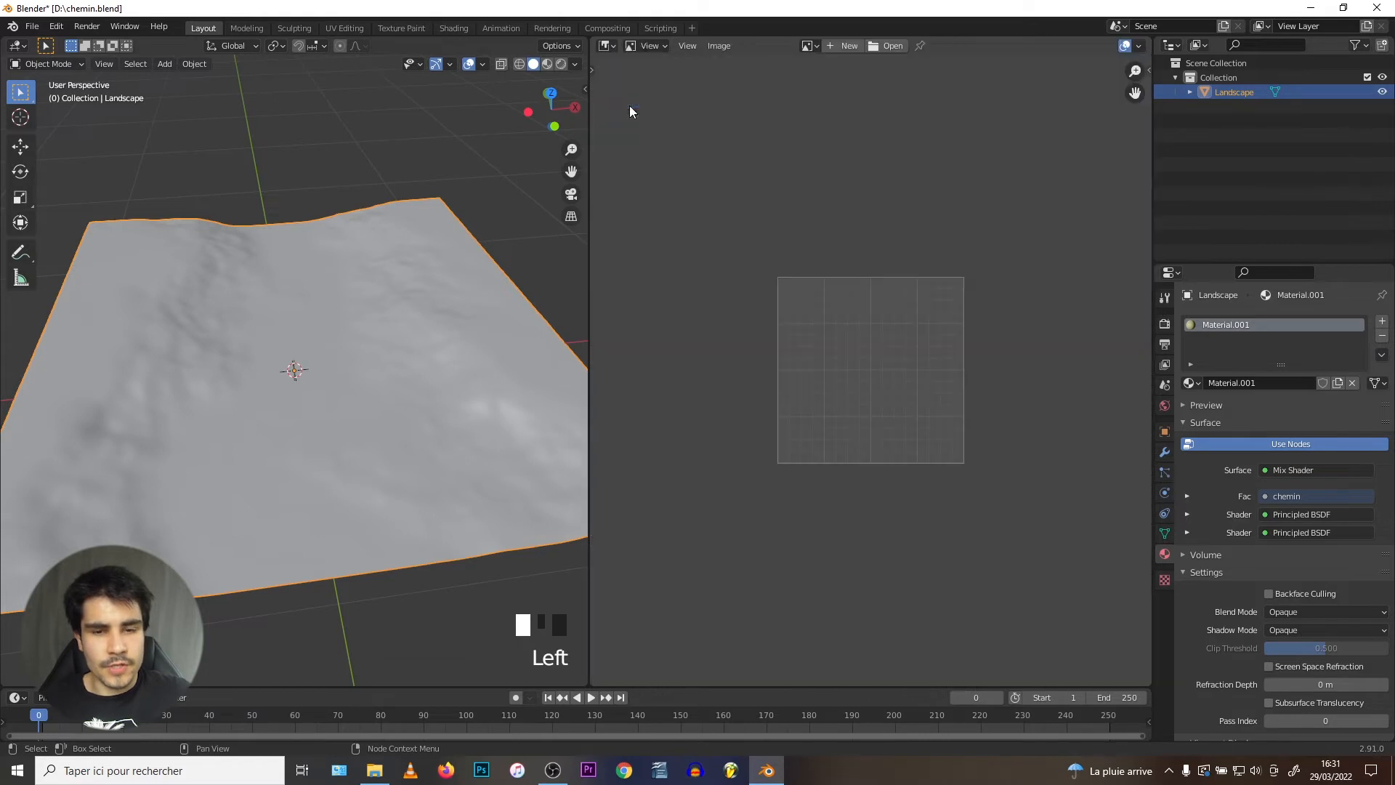
pyautogui.click(806, 46)
pyautogui.click(832, 65)
pyautogui.scroll(-5, 823, 311)
pyautogui.scroll(1, 825, 310)
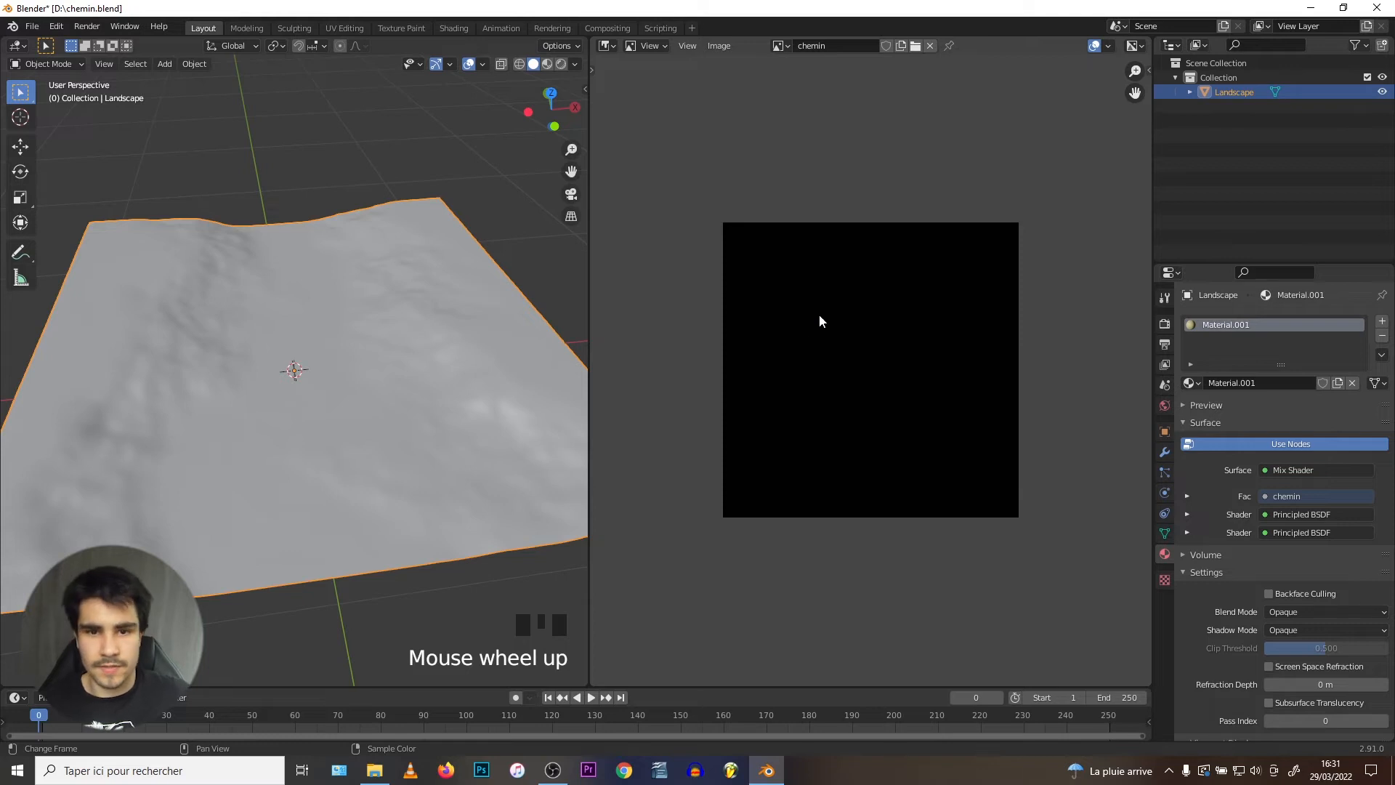
# - Switch the landscape to Texture Paint mode
pyautogui.click(33, 64)
pyautogui.click(40, 161)
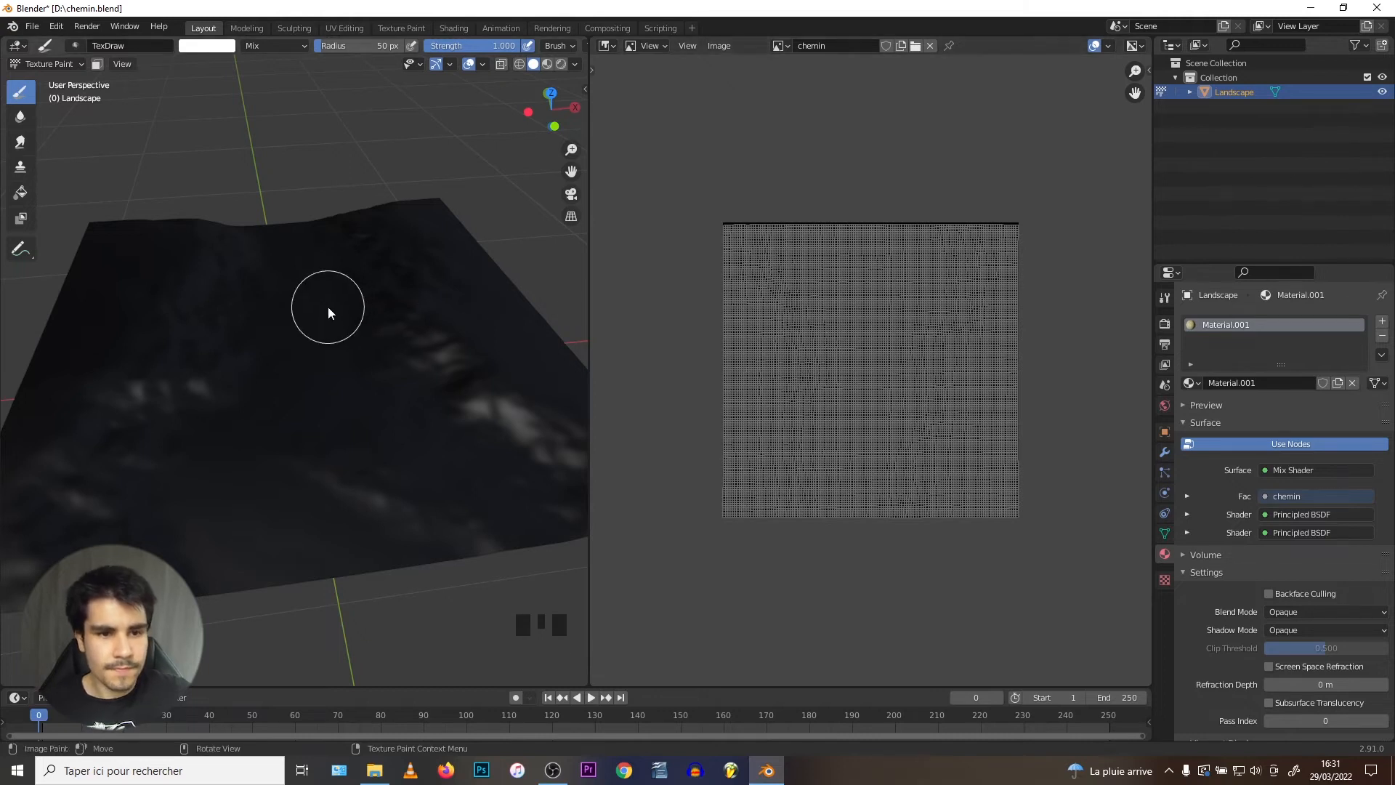
# - Try a white brush stroke down the middle of the terrain and undo it
pyautogui.scroll(-1, 329, 313)
pyautogui.moveTo(304, 311); pyautogui.dragTo(290, 333, button='middle')
pyautogui.moveTo(305, 333); pyautogui.dragTo(276, 465)
pyautogui.hotkey('ctrl', 'z')
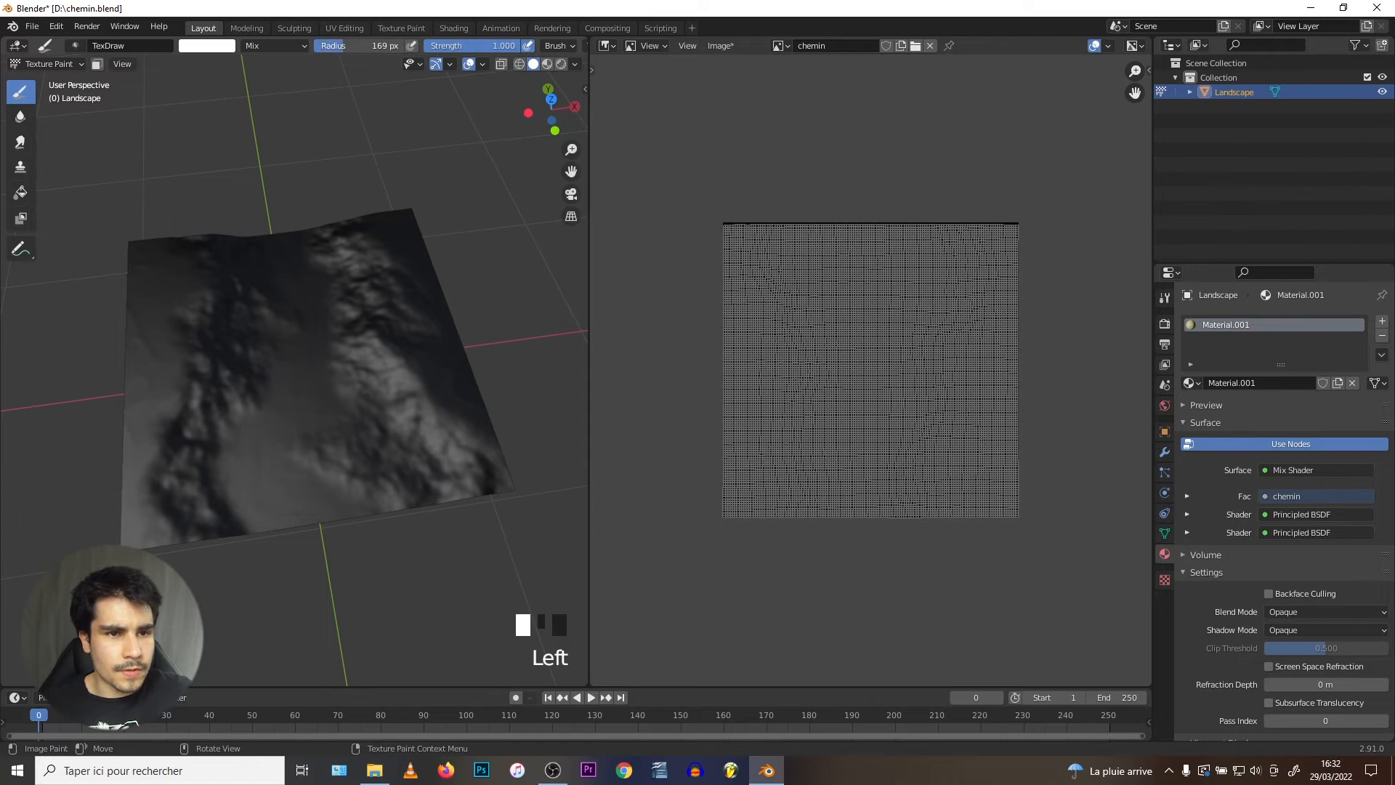
# - Set the brush radius to 129 px and paint a winding white path along the terrain's valley from the far edge to the near edge
pyautogui.click(369, 38)
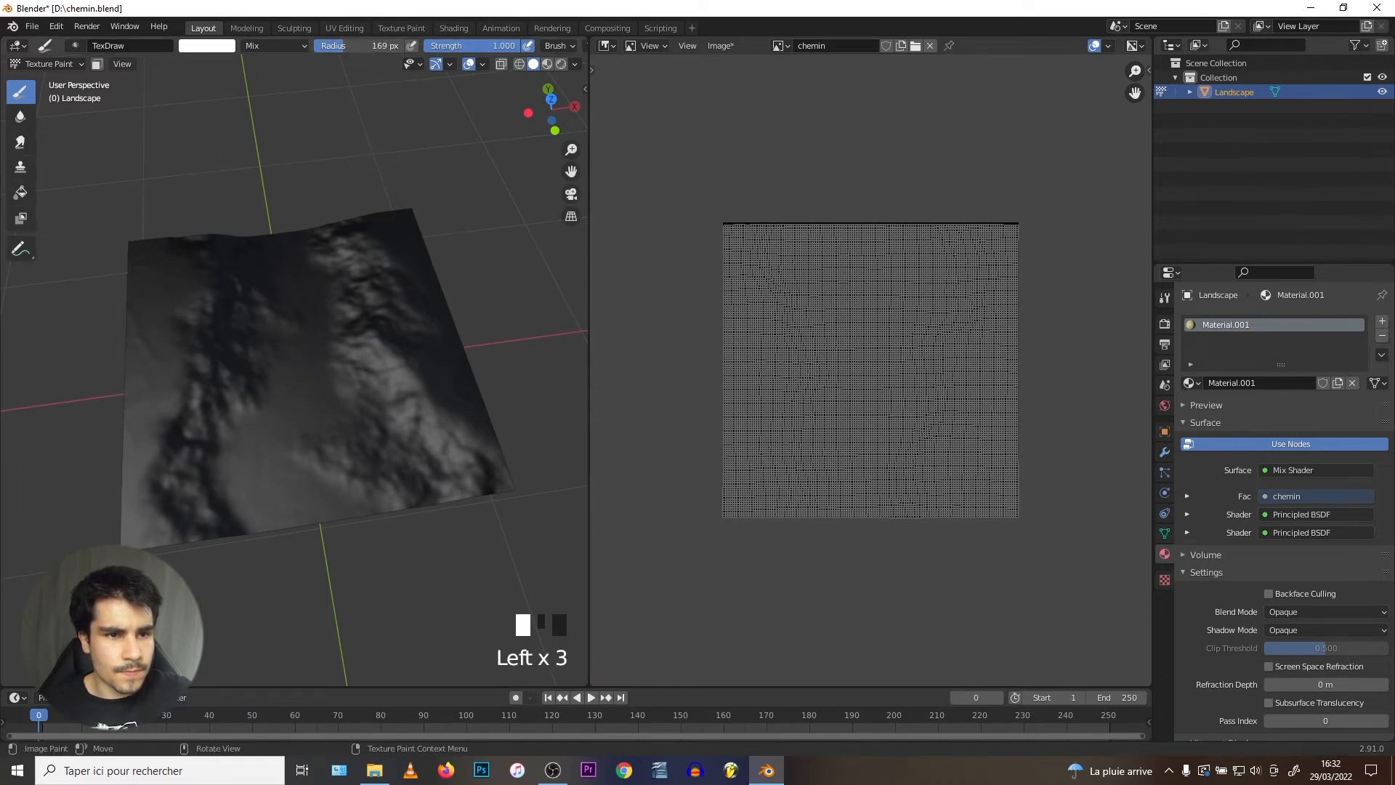
pyautogui.scroll(2, 256, 278)
pyautogui.scroll(-2, 262, 327)
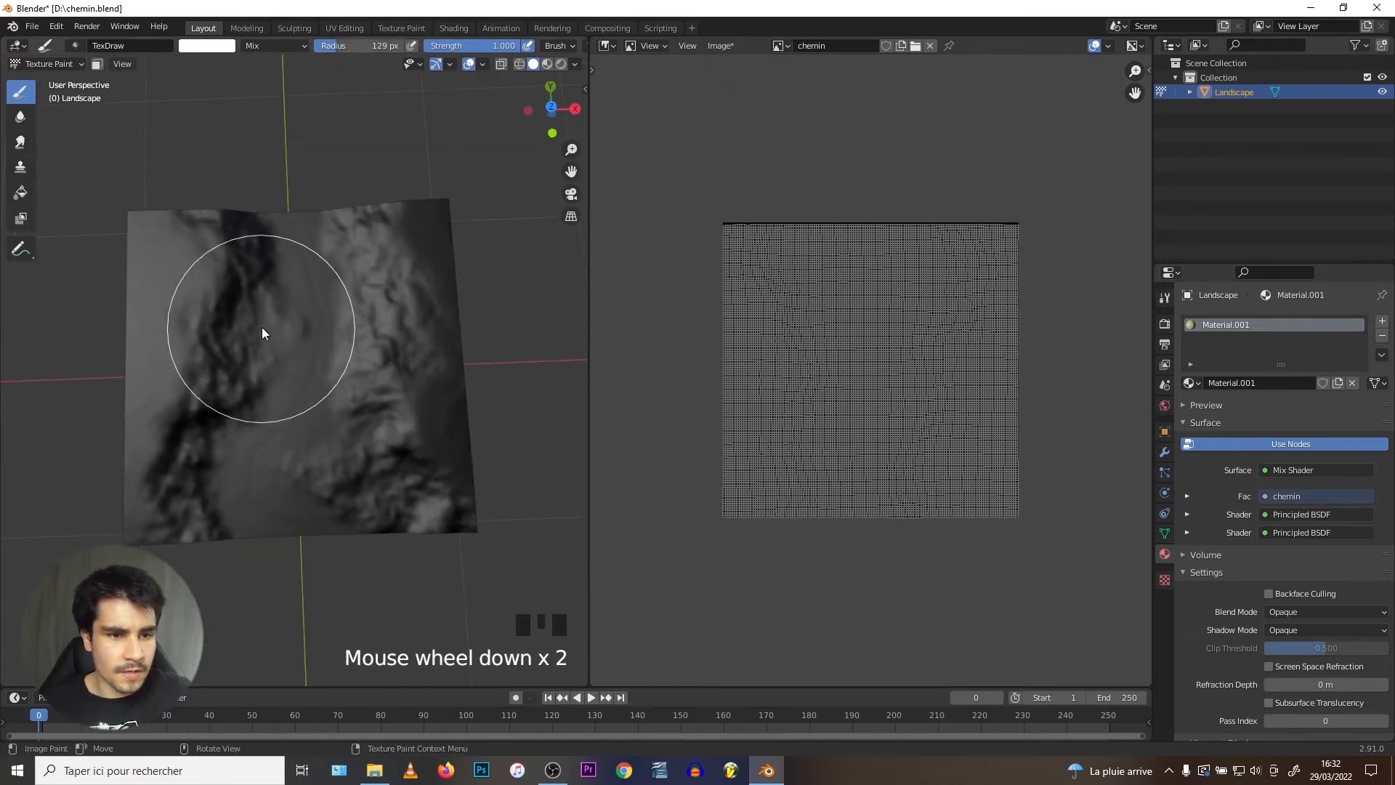
pyautogui.click(291, 221)
pyautogui.moveTo(322, 306)
pyautogui.mouseDown()
pyautogui.moveTo(310, 385)
pyautogui.moveTo(264, 452)
pyautogui.moveTo(311, 574)
pyautogui.mouseUp()
pyautogui.click(298, 514)
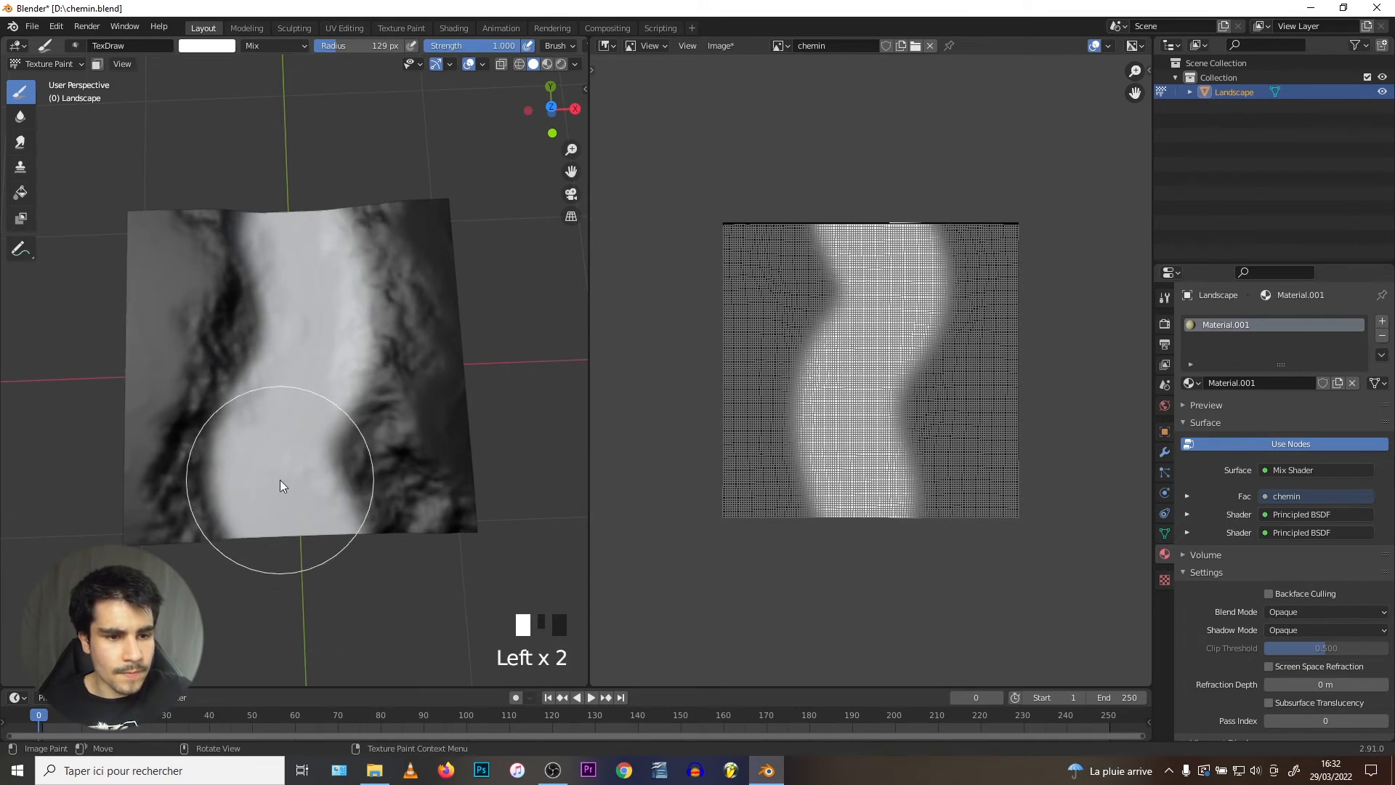
pyautogui.click(297, 430)
pyautogui.moveTo(318, 218); pyautogui.dragTo(316, 201)
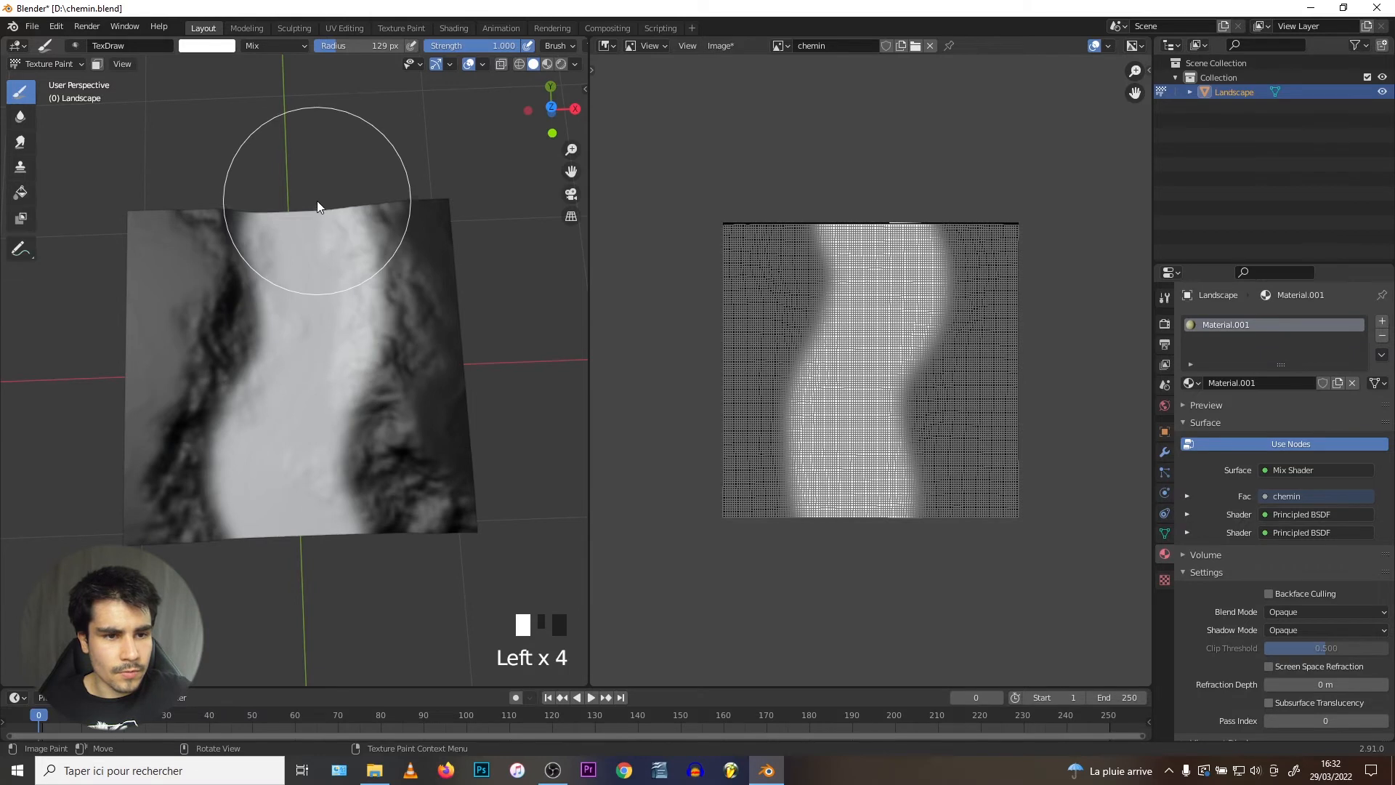
pyautogui.click(307, 340)
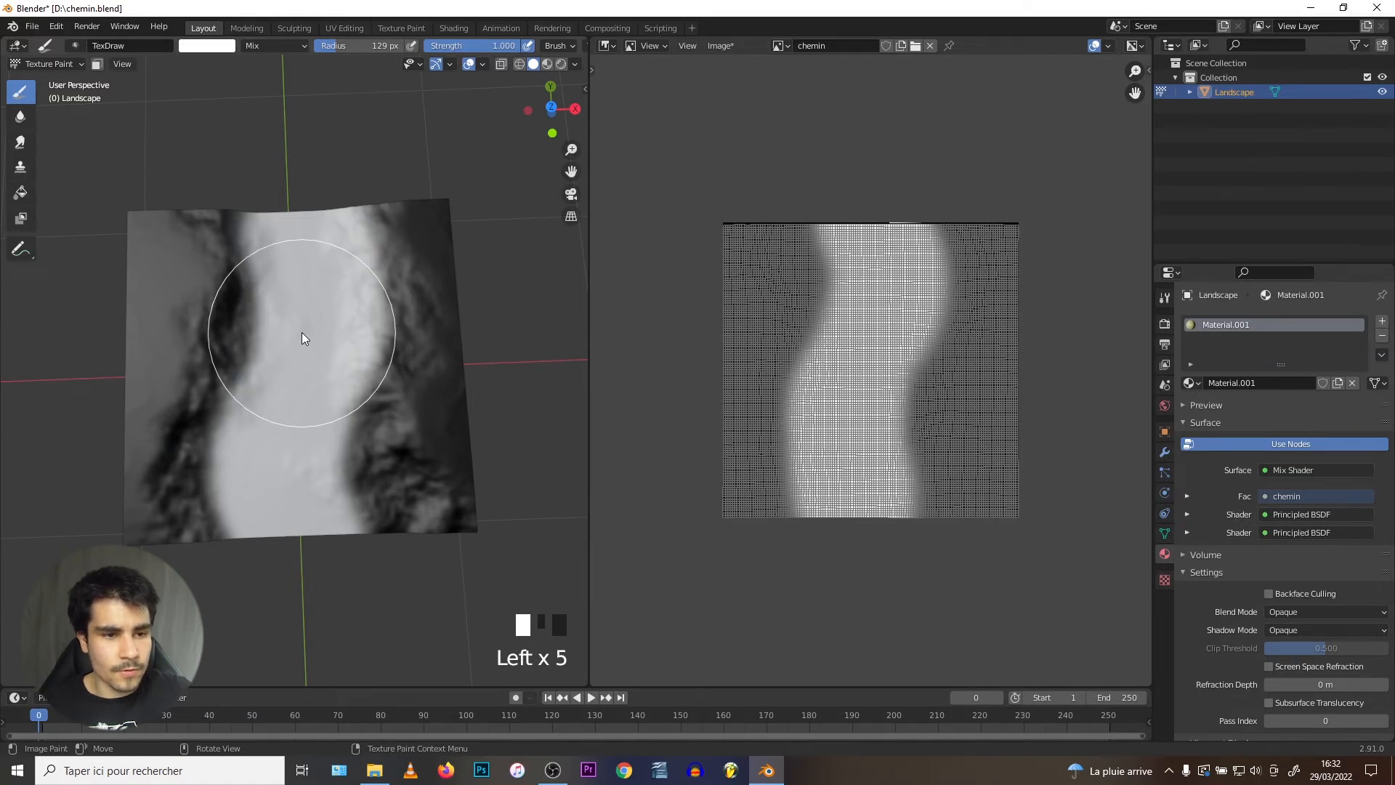
pyautogui.moveTo(296, 330); pyautogui.dragTo(276, 328)
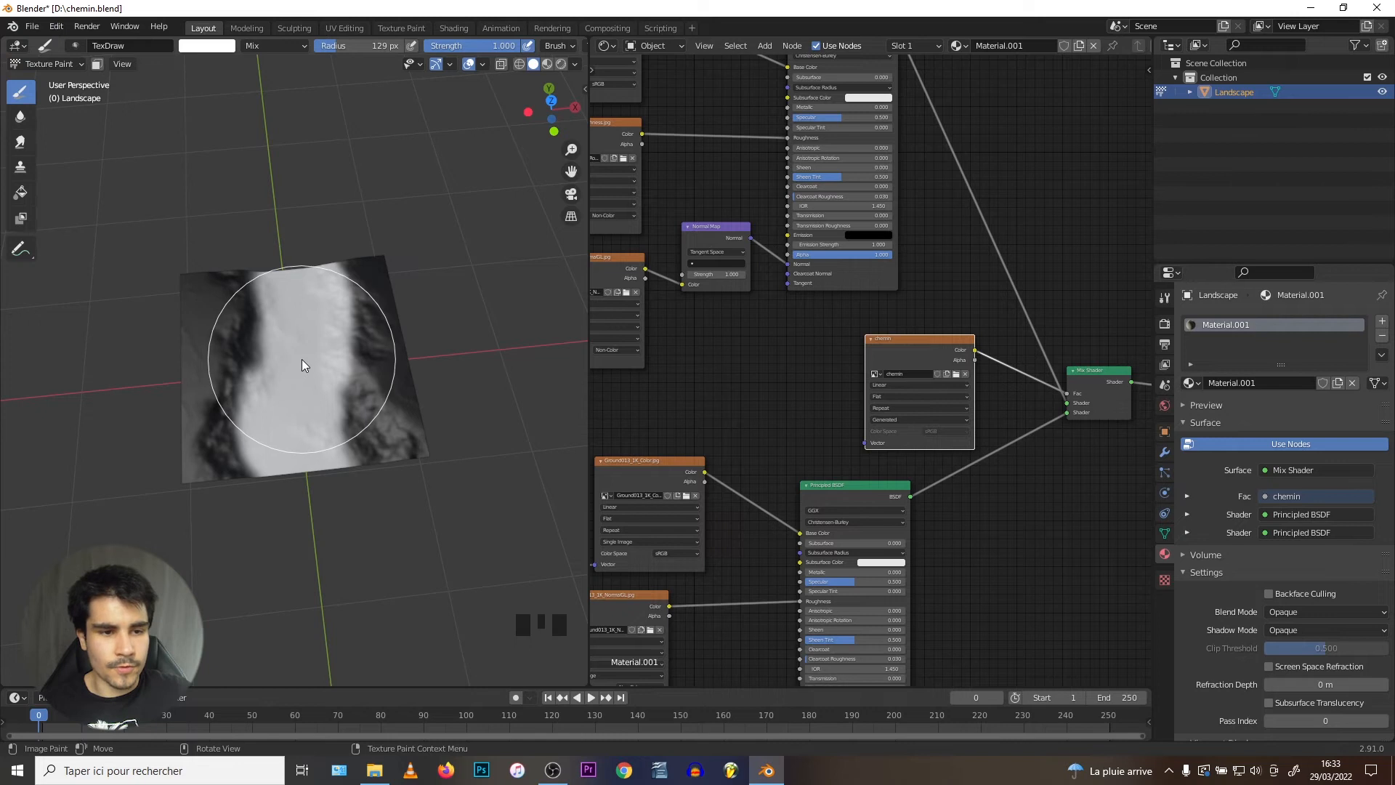
# - Return the landscape from Texture Paint to Object Mode
pyautogui.scroll(2, 303, 358)
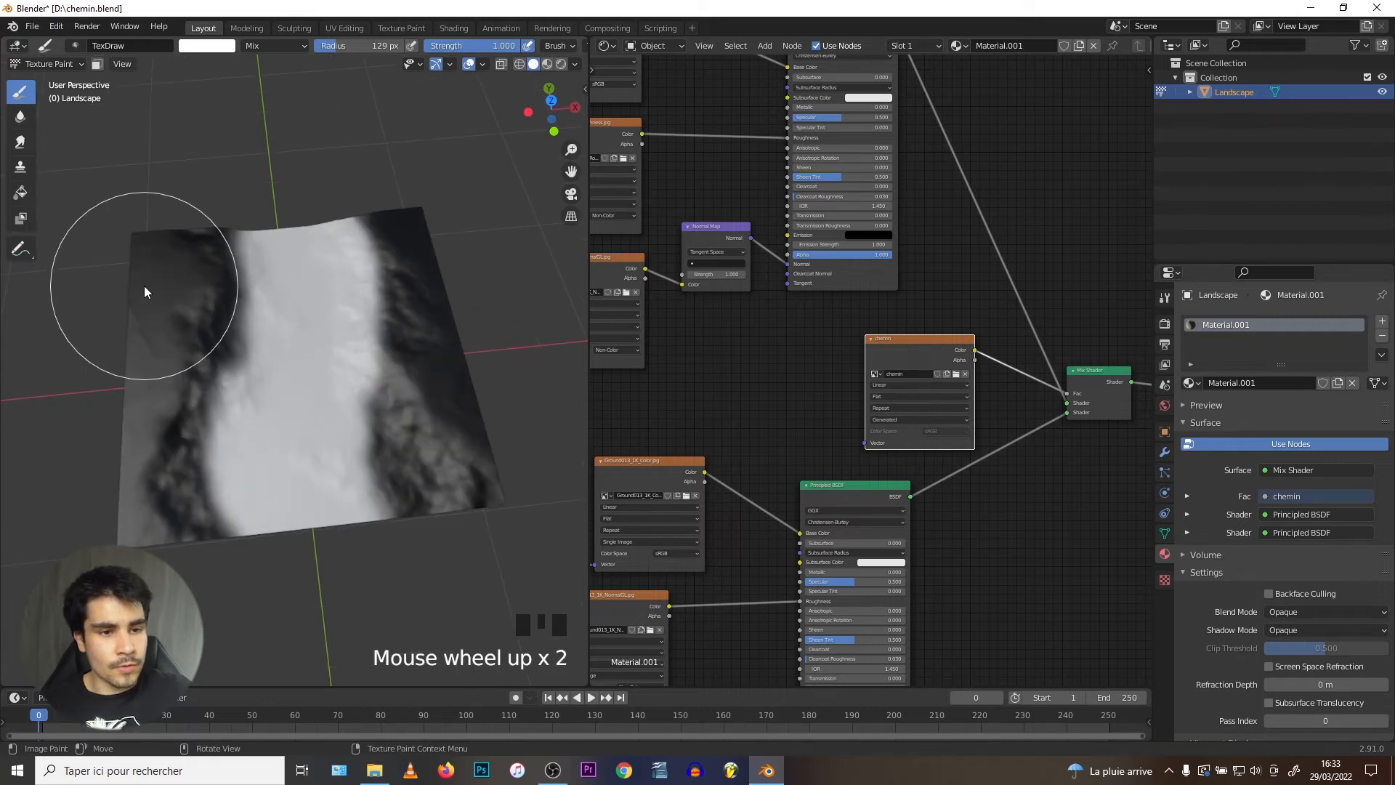
pyautogui.click(43, 64)
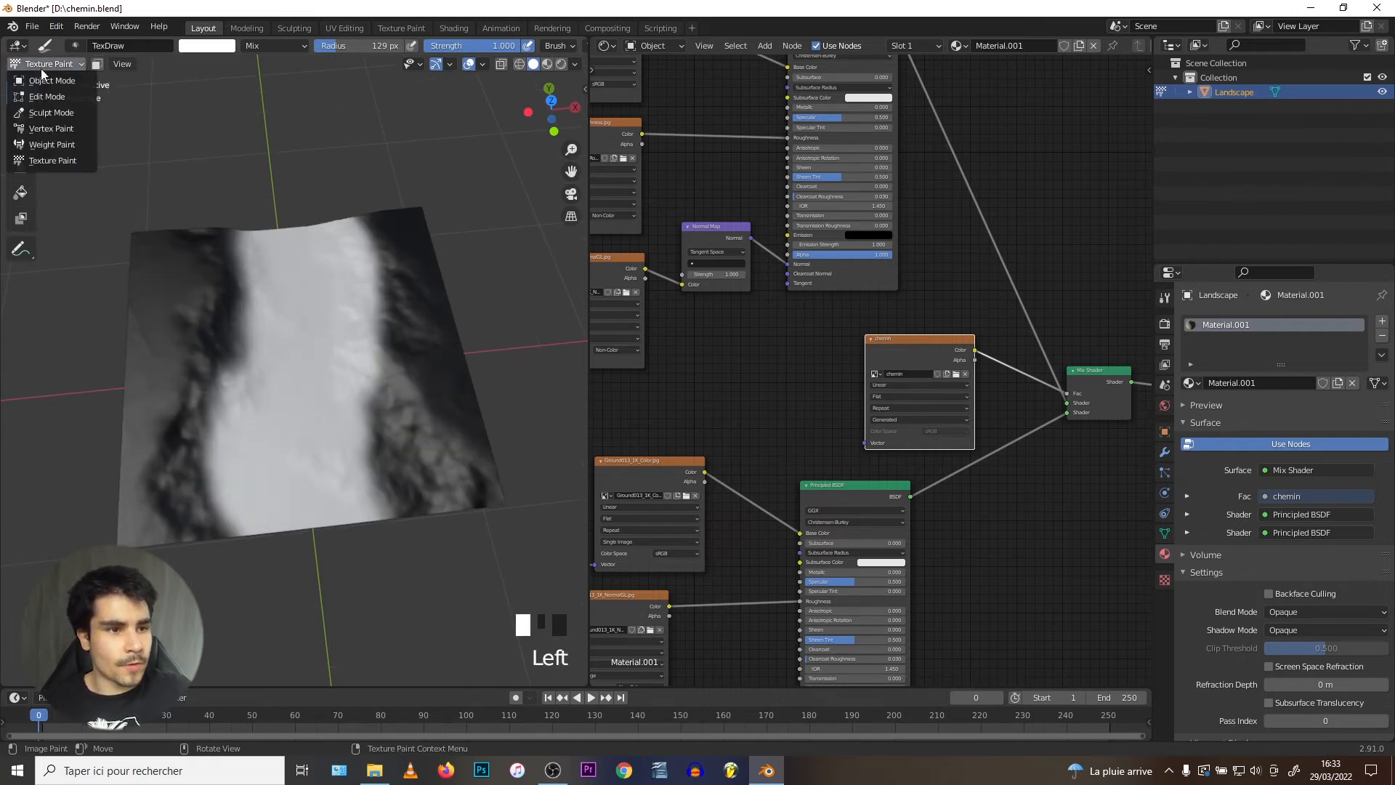
pyautogui.click(40, 84)
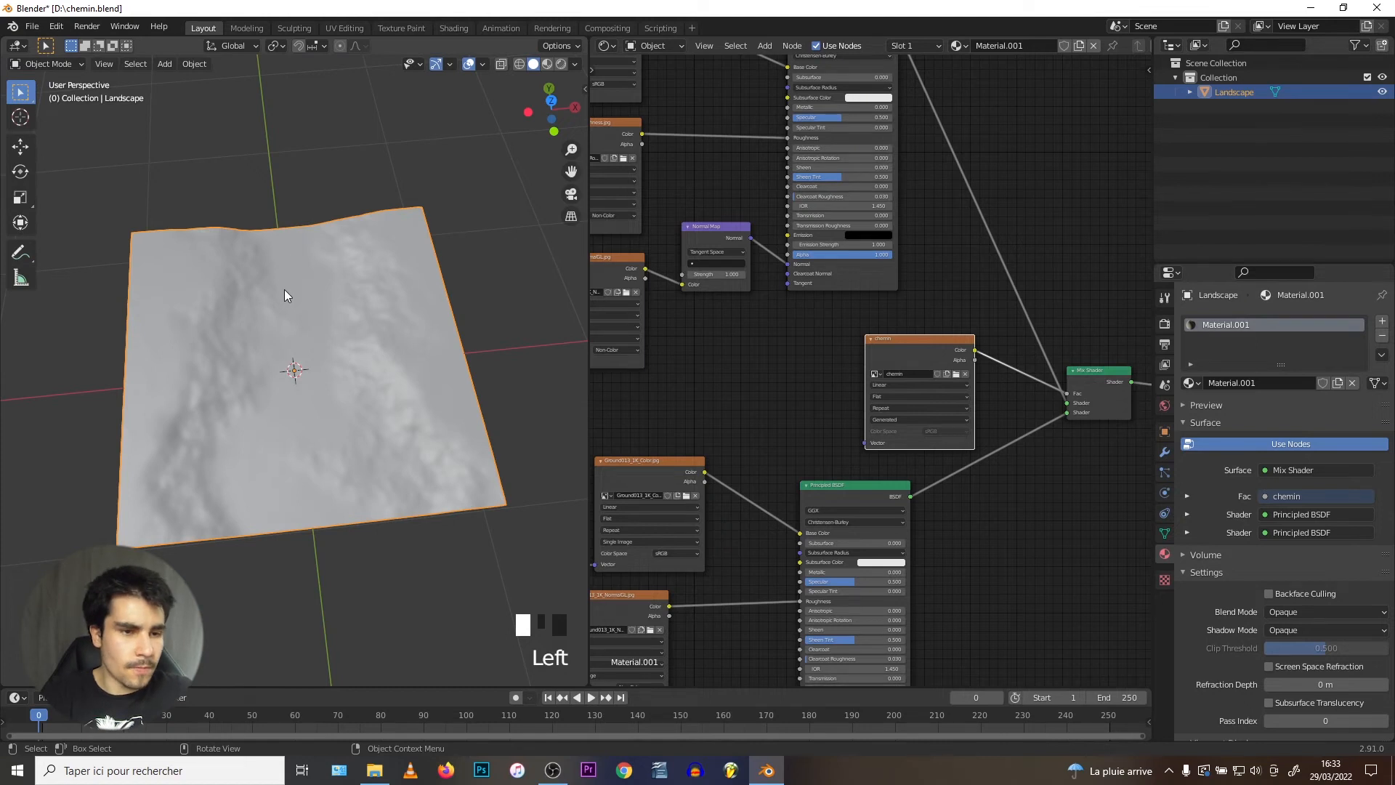
# - Preview the landscape's materials in the 3D viewport and examine how the painted path blends into the surrounding ground
pyautogui.press('z')
pyautogui.scroll(1, 281, 377)
pyautogui.moveTo(275, 438); pyautogui.dragTo(272, 368, button='middle')
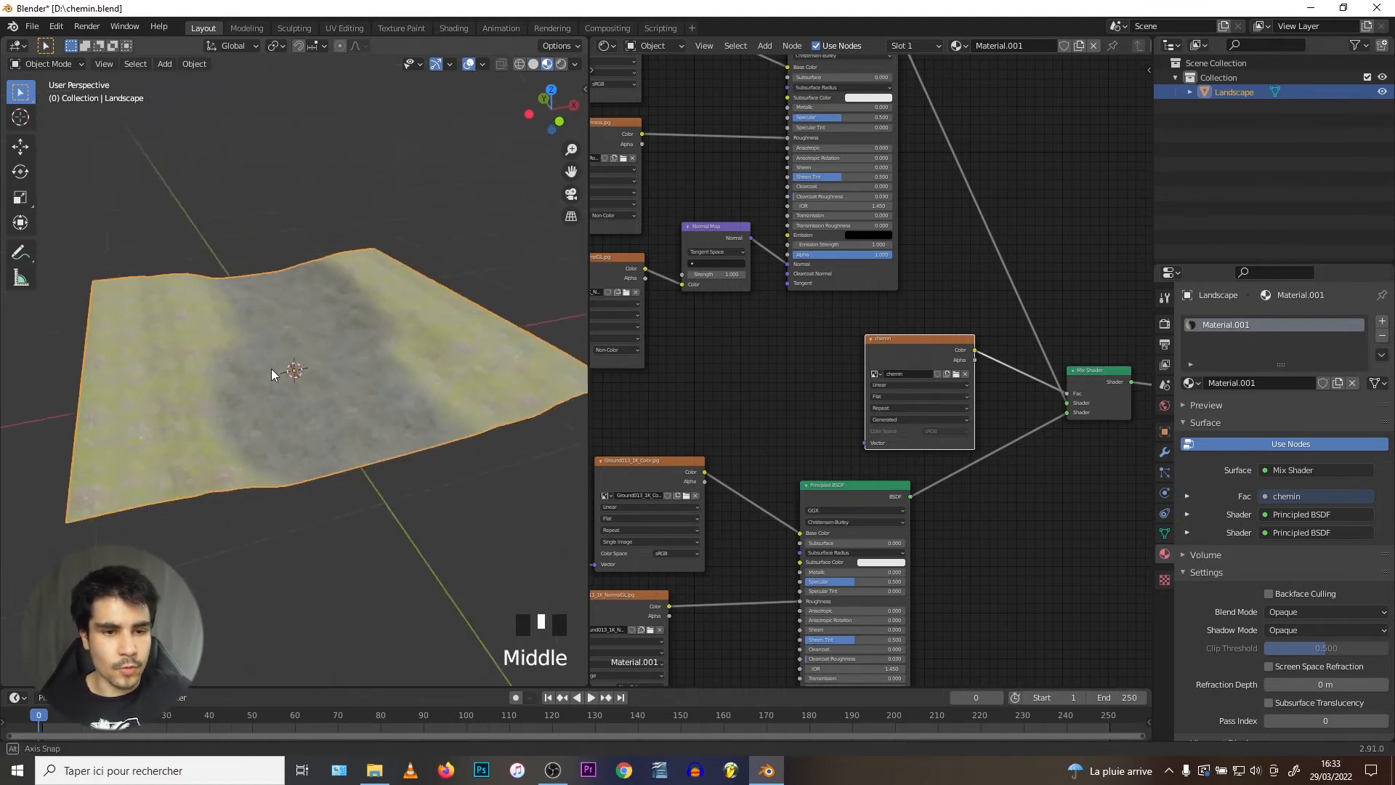
pyautogui.scroll(2, 272, 368)
pyautogui.moveTo(373, 325); pyautogui.dragTo(305, 402, button='middle')
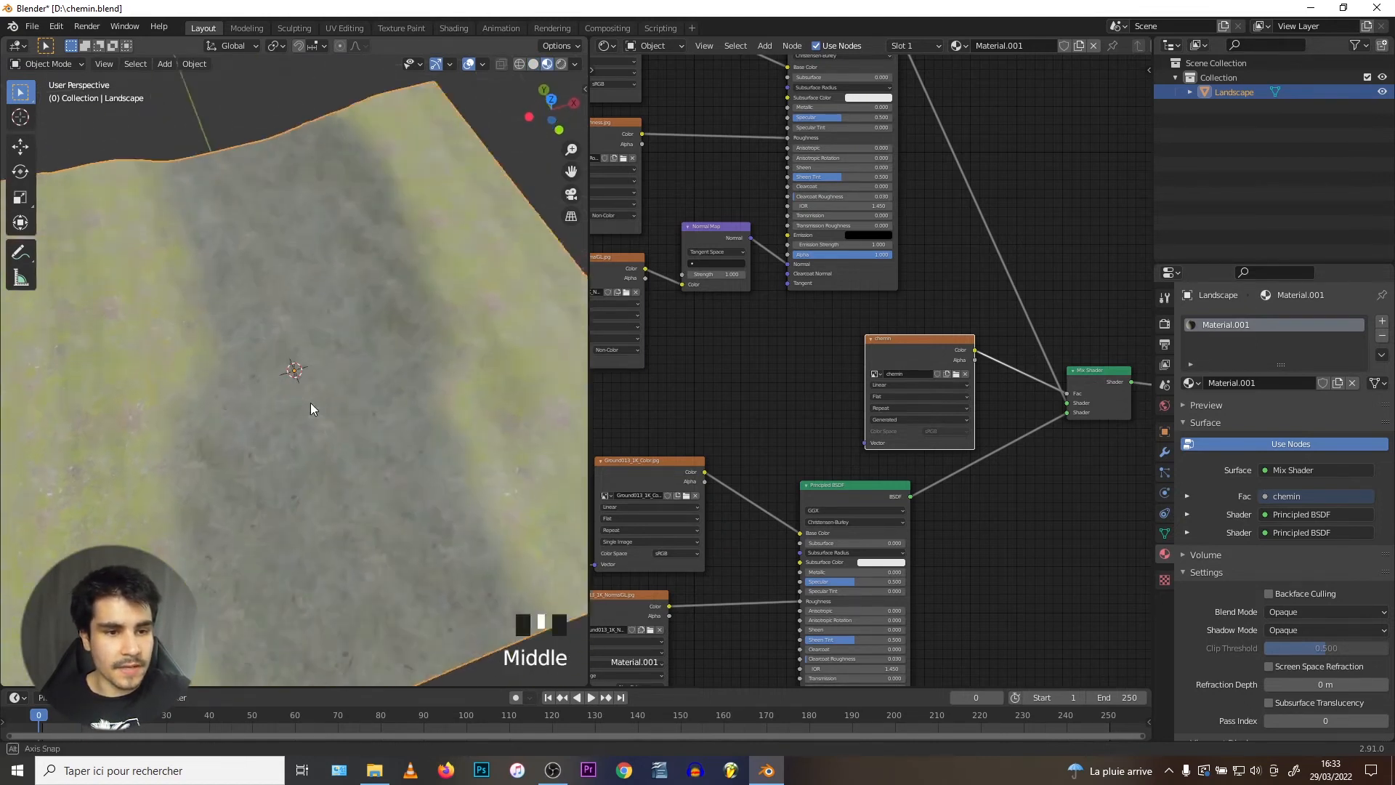
pyautogui.scroll(-2, 274, 367)
pyautogui.scroll(1, 275, 366)
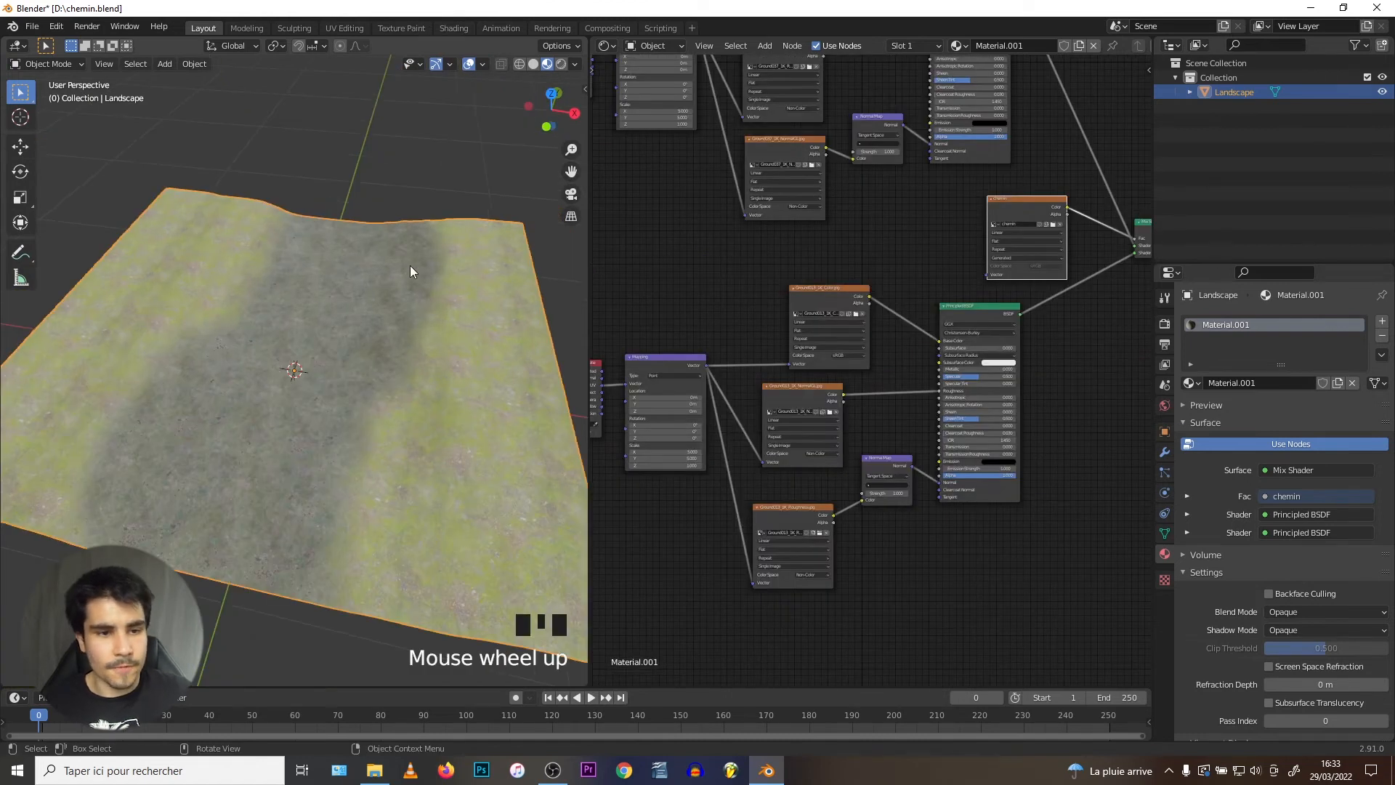
pyautogui.moveTo(247, 413); pyautogui.dragTo(239, 396, button='middle')
# - Add a MixRGB node between the path's Ground013 color texture and the Base Color of its Principled BSDF
pyautogui.hotkey('shift', 'a')
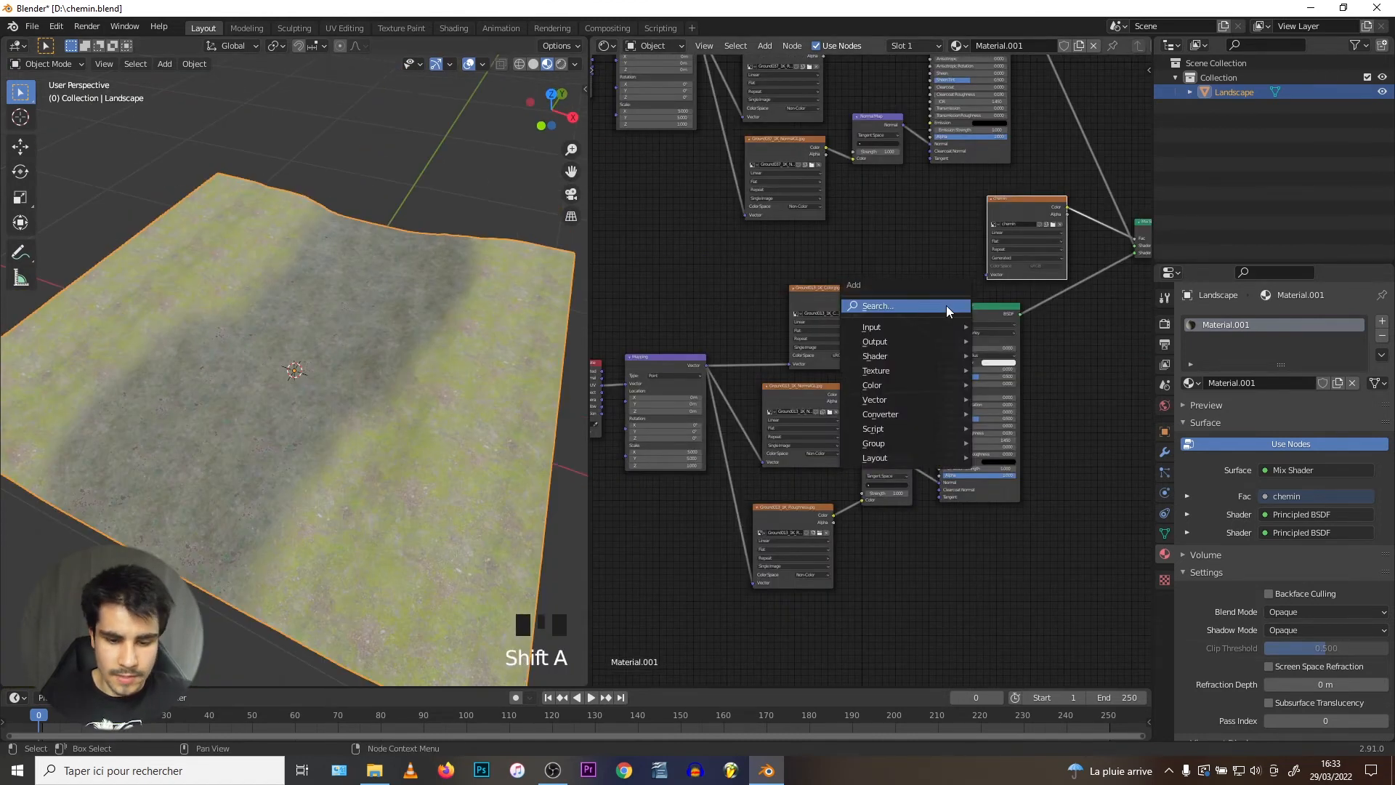
pyautogui.write('mix')
pyautogui.click(969, 345)
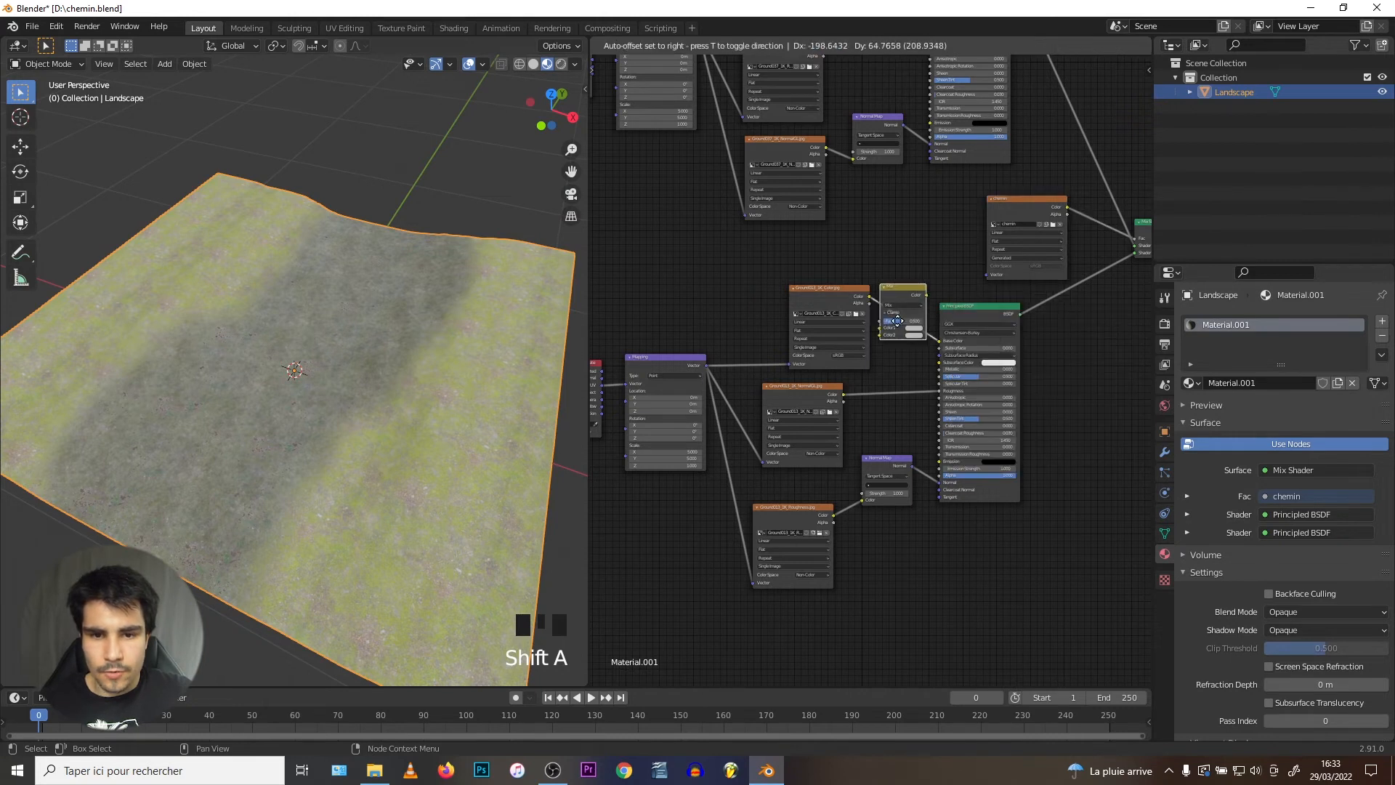
pyautogui.click(941, 312)
pyautogui.scroll(2, 943, 312)
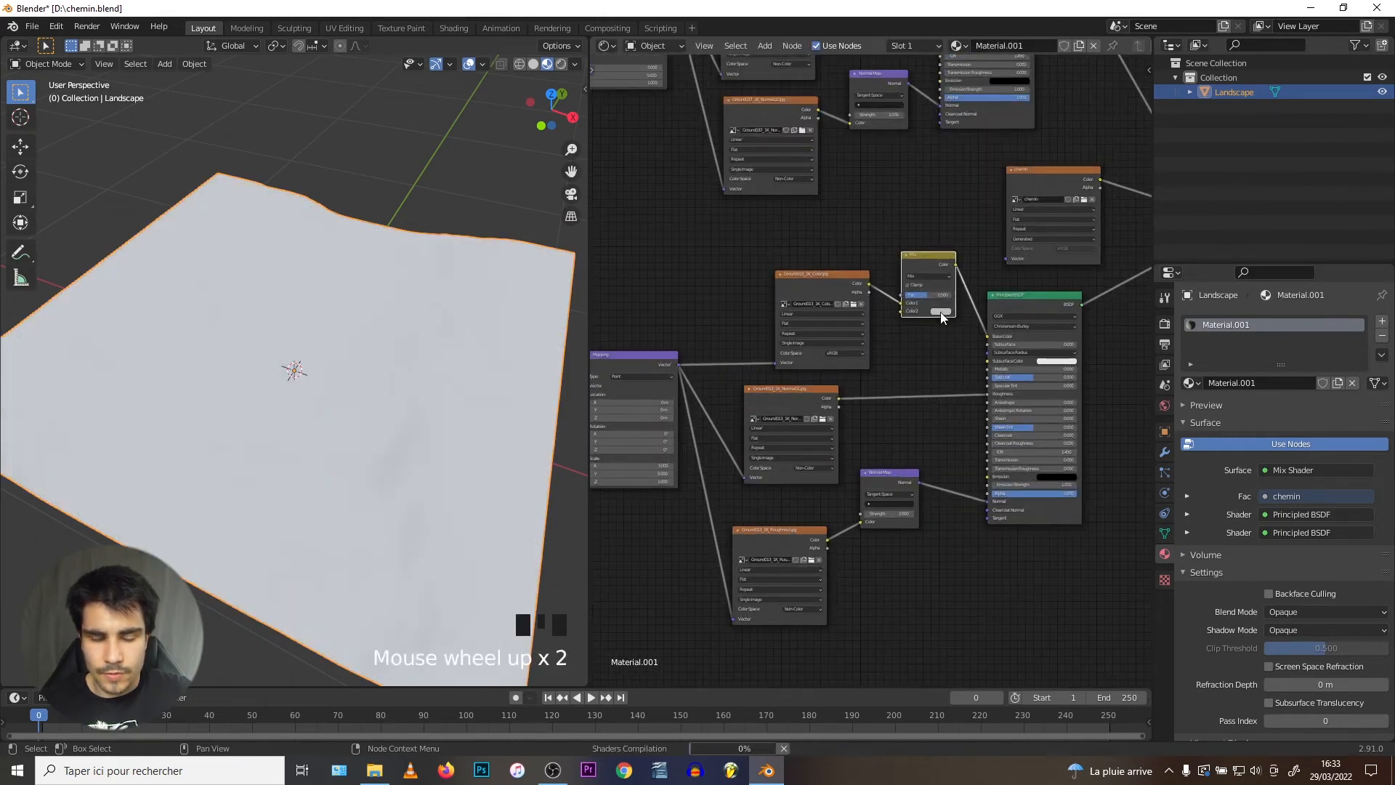
# - Set the mix node's second color to a soft orange-brown to tint the path
pyautogui.click(941, 313)
pyautogui.moveTo(965, 239); pyautogui.dragTo(961, 239)
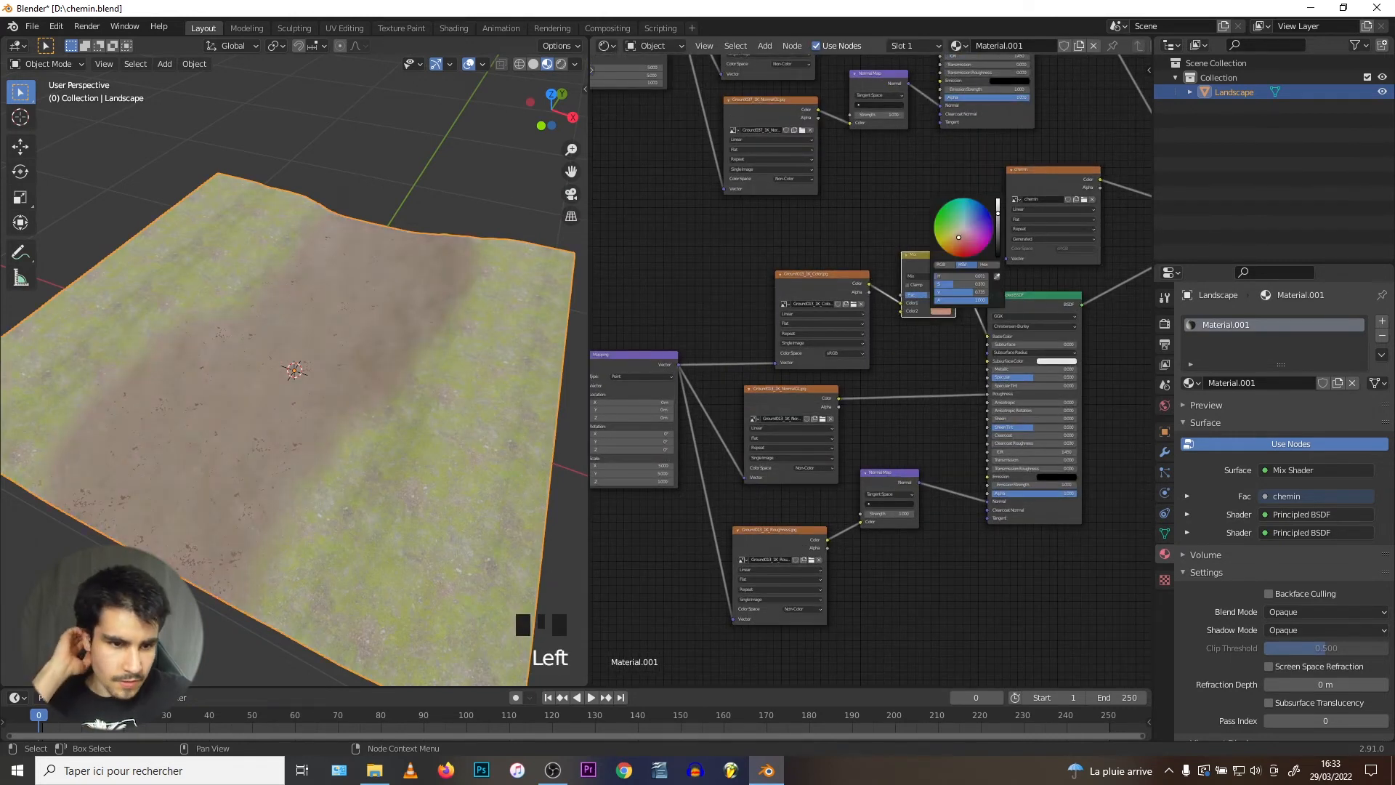
pyautogui.moveTo(223, 355); pyautogui.dragTo(481, 361, button='middle')
pyautogui.scroll(-2, 481, 361)
pyautogui.scroll(1, 986, 299)
# - Set the mix node's blending mode to Multiply
pyautogui.click(927, 277)
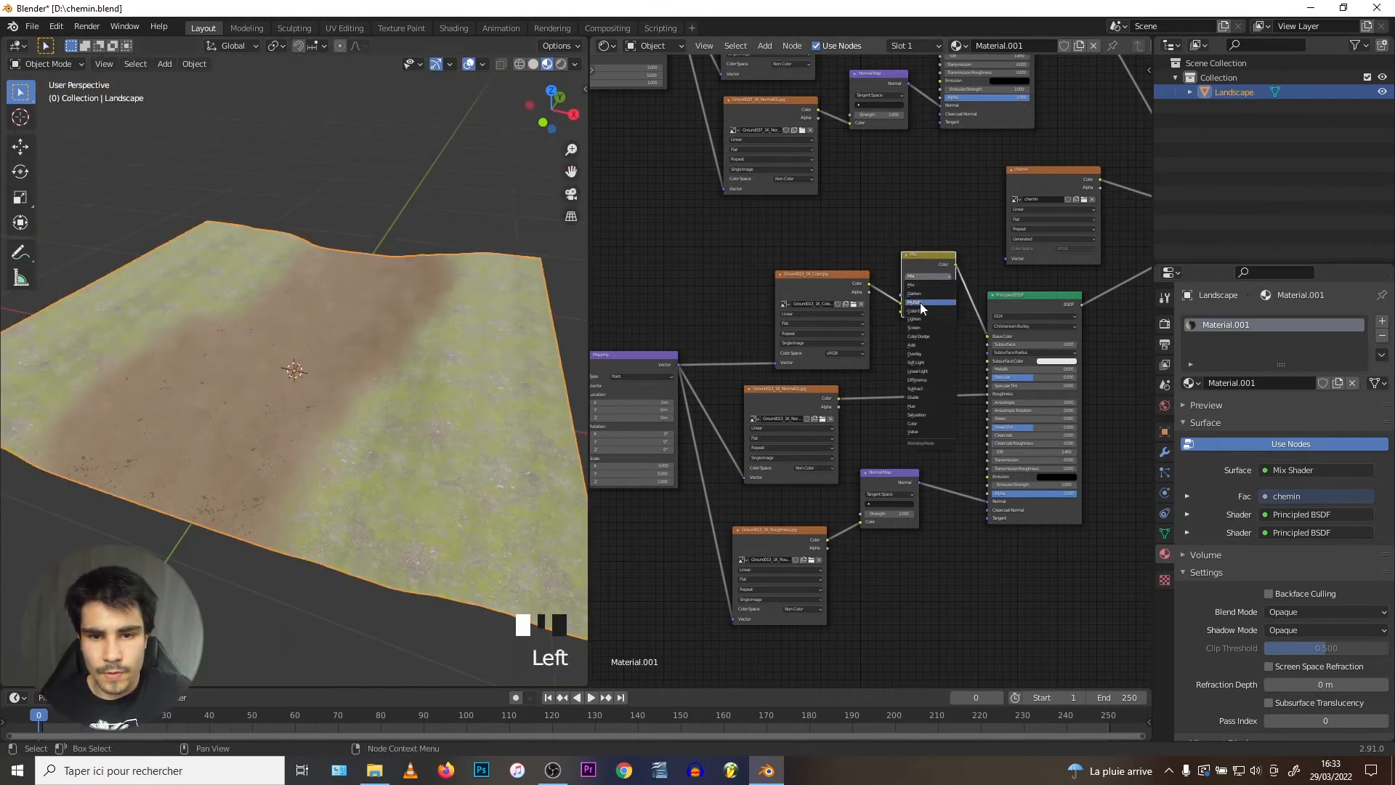
pyautogui.click(920, 302)
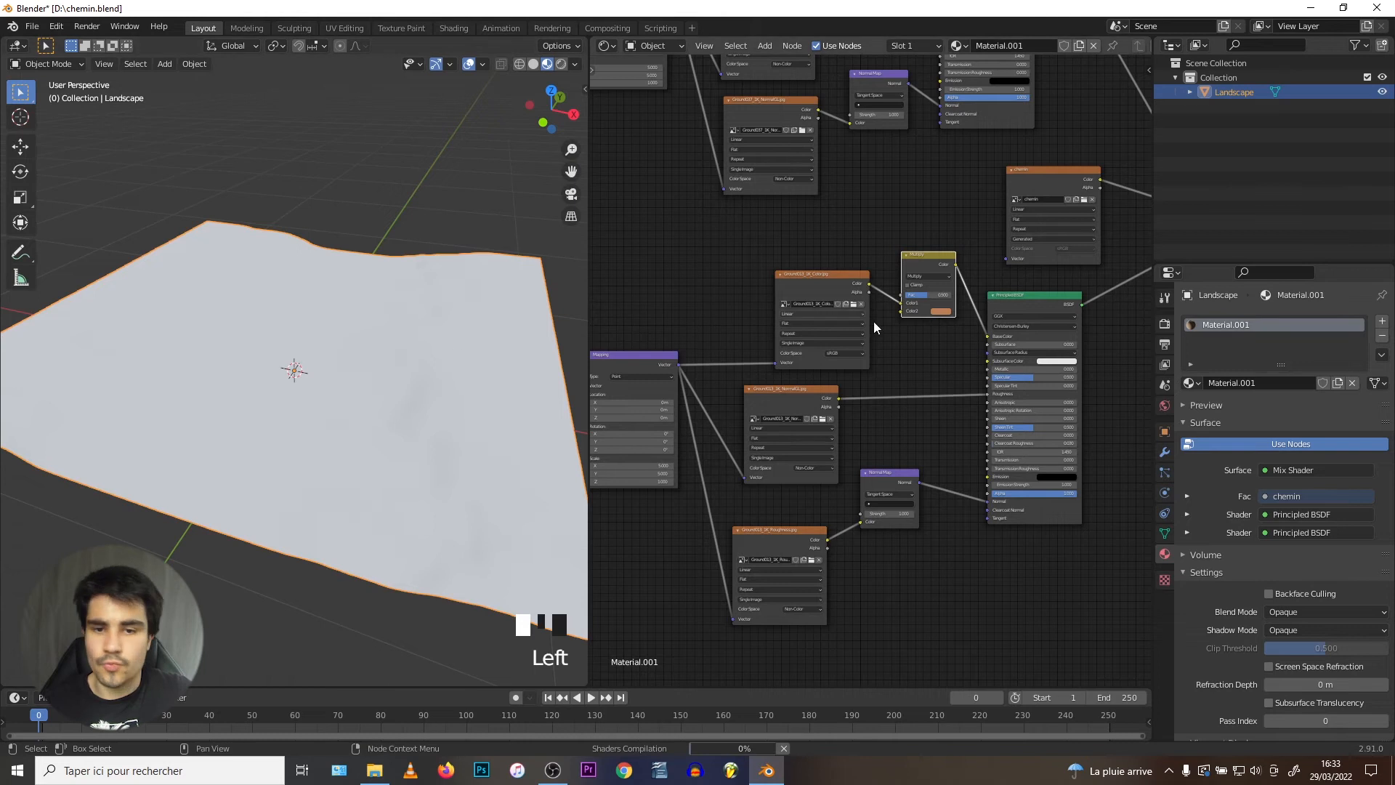
pyautogui.scroll(2, 200, 335)
pyautogui.scroll(1, 202, 337)
pyautogui.scroll(-3, 212, 338)
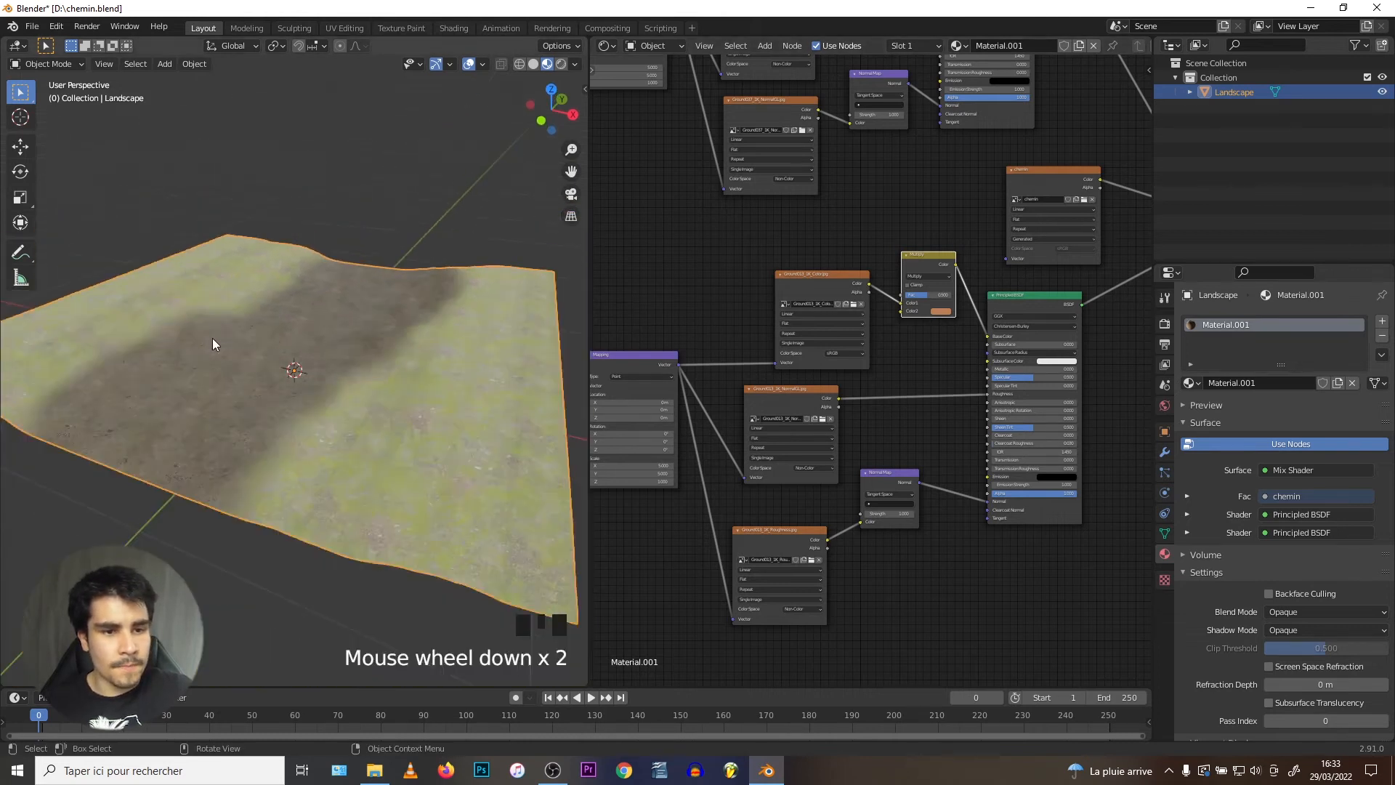
pyautogui.keyDown('shift'); pyautogui.moveTo(245, 337); pyautogui.dragTo(311, 334, button='middle'); pyautogui.keyUp('shift')
# - Deselect the landscape and examine the tinted path's surface from several angles up close
pyautogui.press('a')
pyautogui.press('a')
pyautogui.press('a')
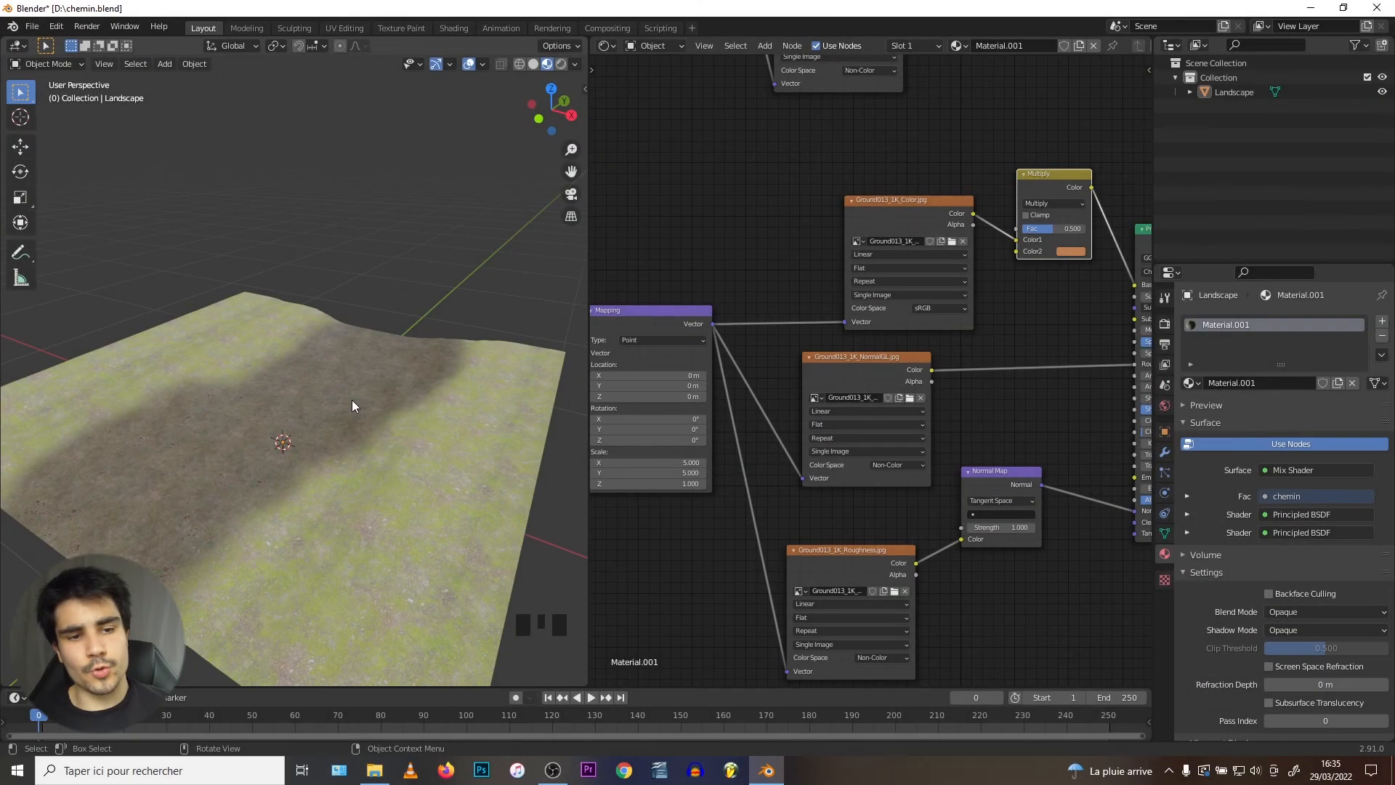
pyautogui.scroll(-1, 308, 398)
pyautogui.moveTo(308, 398); pyautogui.dragTo(223, 404, button='middle')
pyautogui.scroll(1, 223, 404)
pyautogui.scroll(-1, 224, 404)
pyautogui.scroll(3, 223, 404)
pyautogui.moveTo(322, 416); pyautogui.dragTo(324, 394, button='middle')
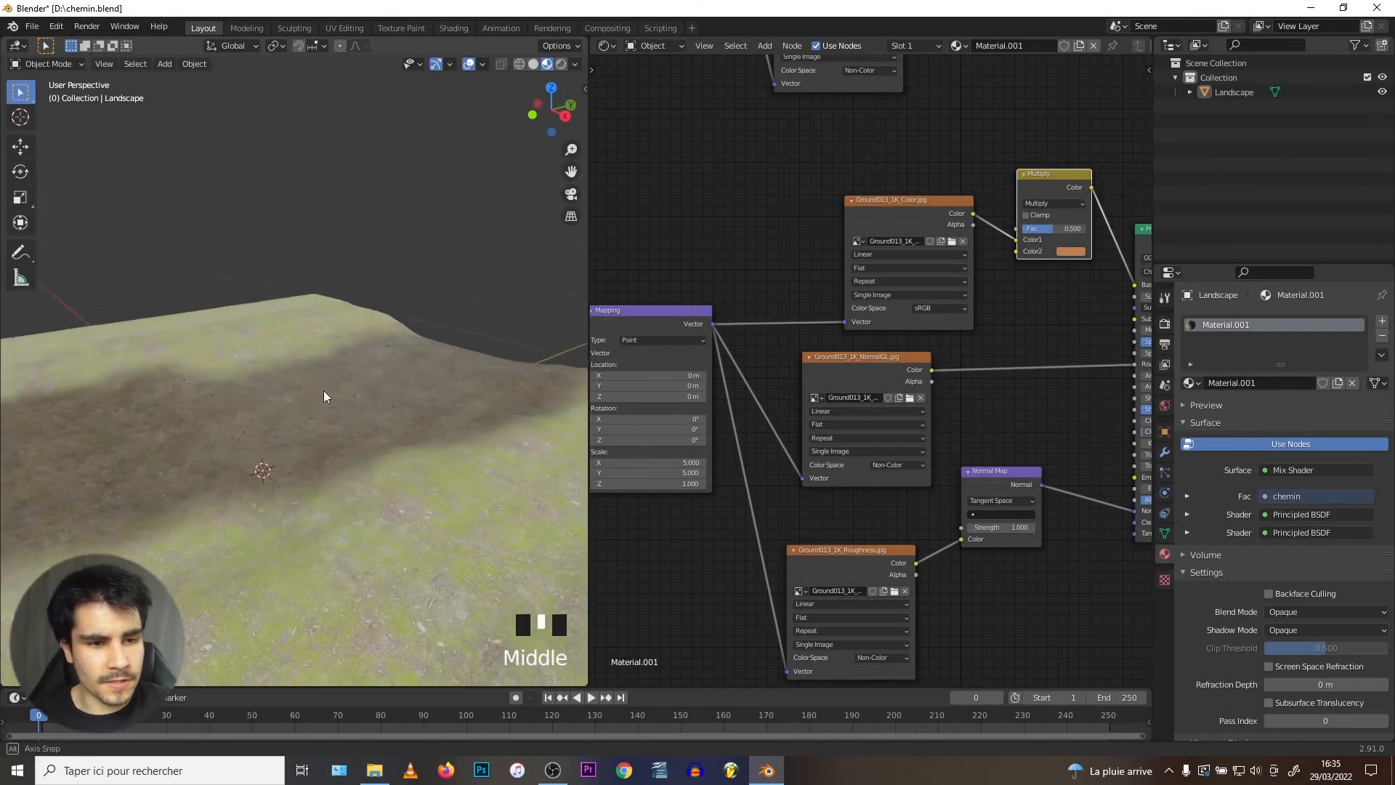
# - Rewire the Ground013 textures so NormalGL feeds the Normal Map node and the Roughness image's color feeds the Principled BSDF's Roughness
pyautogui.moveTo(878, 518); pyautogui.dragTo(854, 546, button='middle')
pyautogui.moveTo(1076, 346); pyautogui.dragTo(1044, 347)
pyautogui.moveTo(879, 511); pyautogui.dragTo(900, 520)
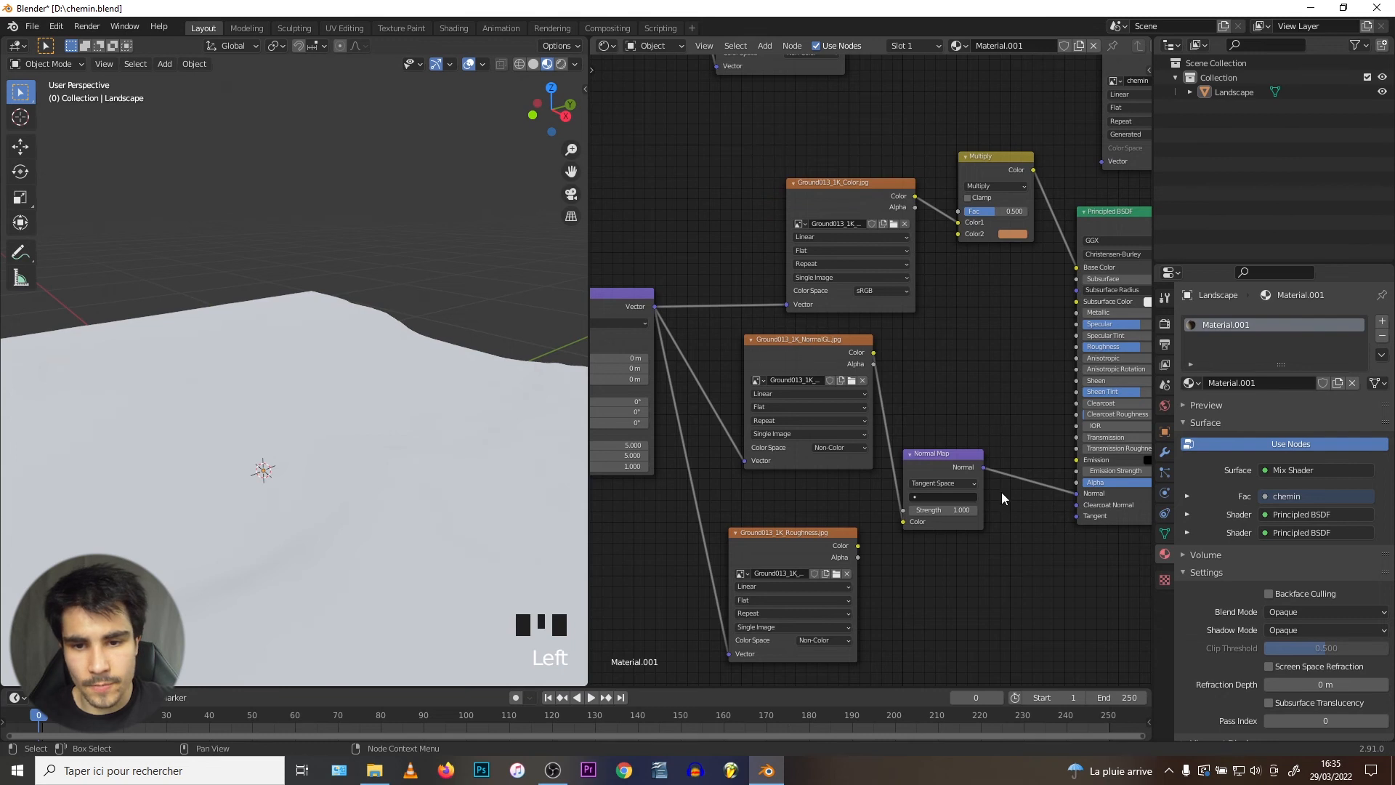
pyautogui.moveTo(858, 545); pyautogui.dragTo(1076, 347)
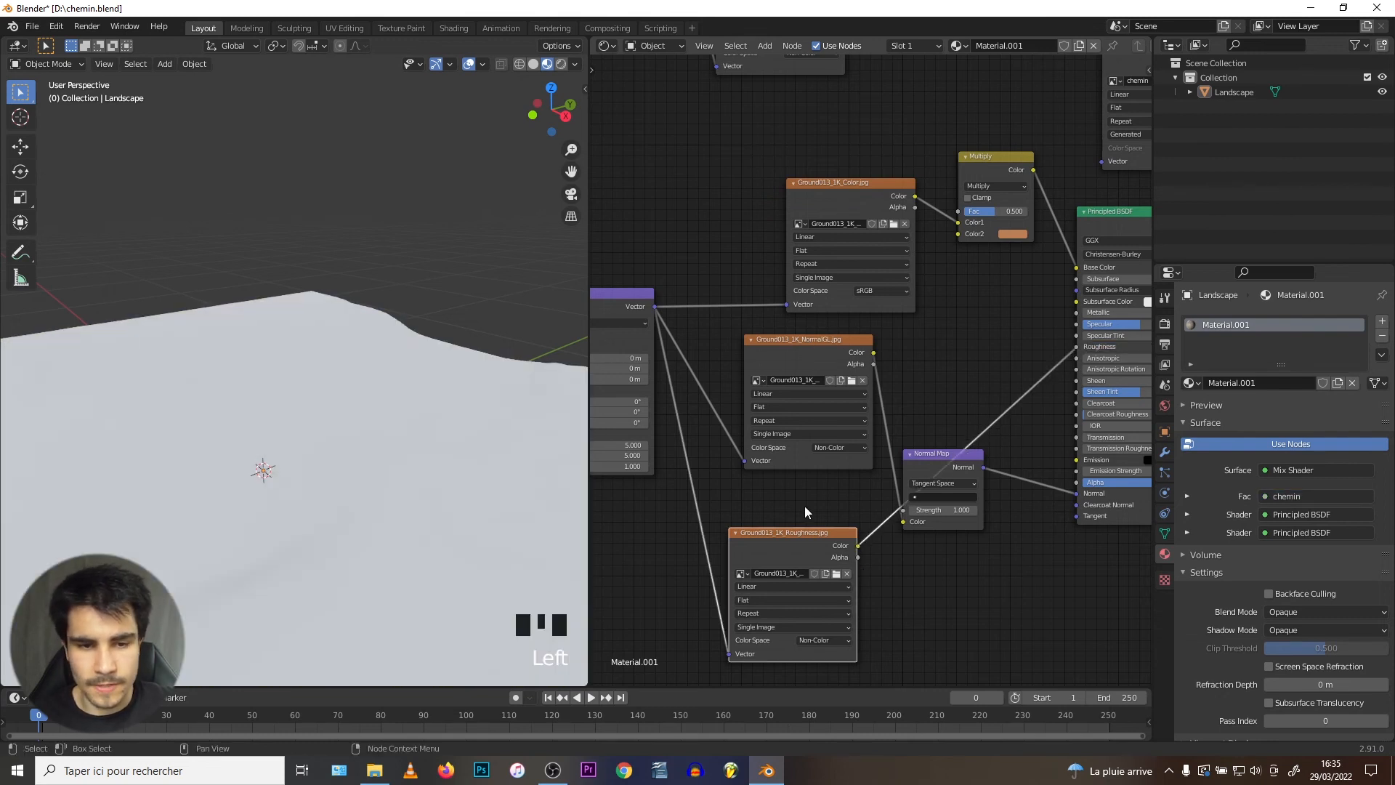
pyautogui.scroll(3, 334, 415)
pyautogui.moveTo(330, 416); pyautogui.dragTo(264, 381, button='middle')
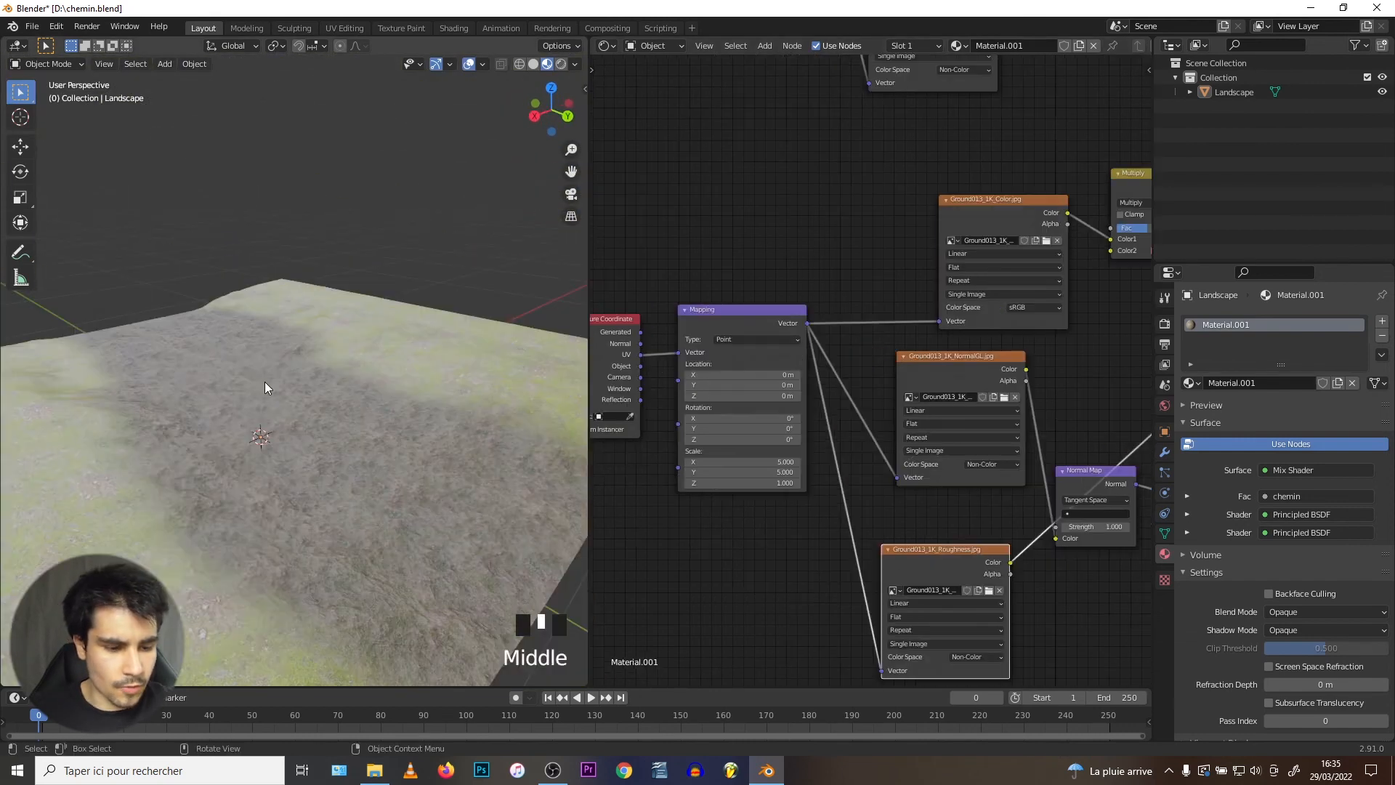
# - Add a Sun light to the scene
pyautogui.hotkey('shift', 'a')
pyautogui.moveTo(190, 383)
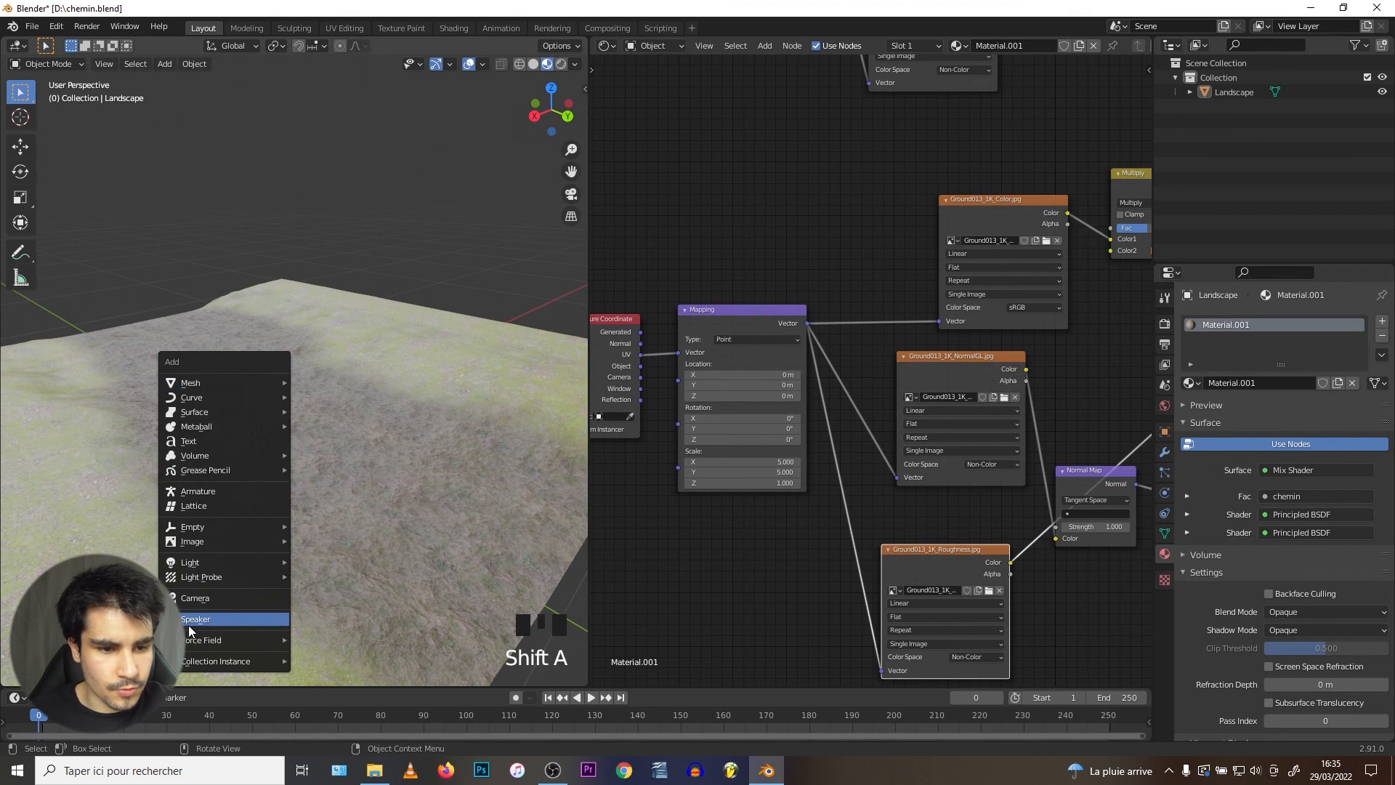
pyautogui.moveTo(190, 563)
pyautogui.click(318, 578)
pyautogui.scroll(-1, 292, 382)
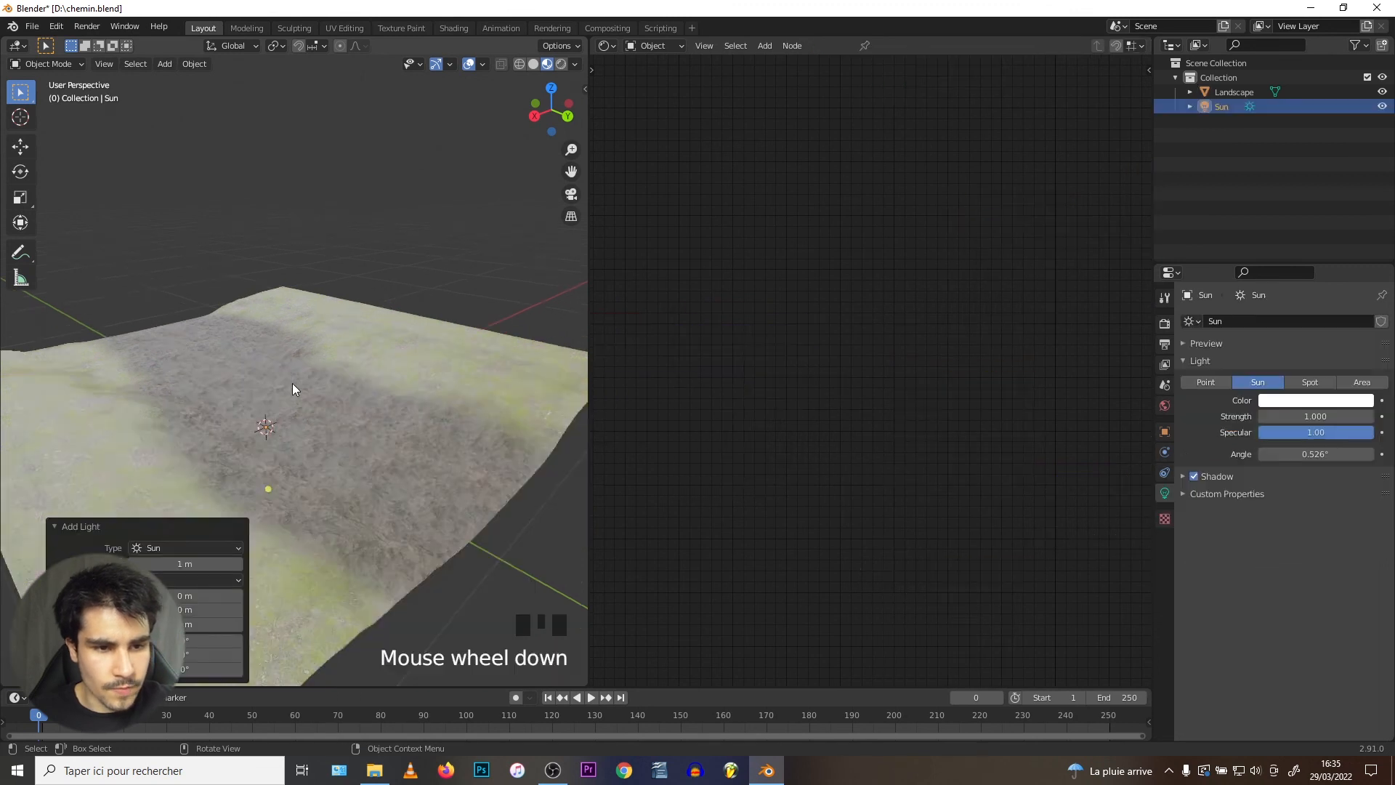
pyautogui.scroll(1, 179, 429)
# - Rotate the sun freehand and raise it along the Z axis well above the landscape
pyautogui.press('r')
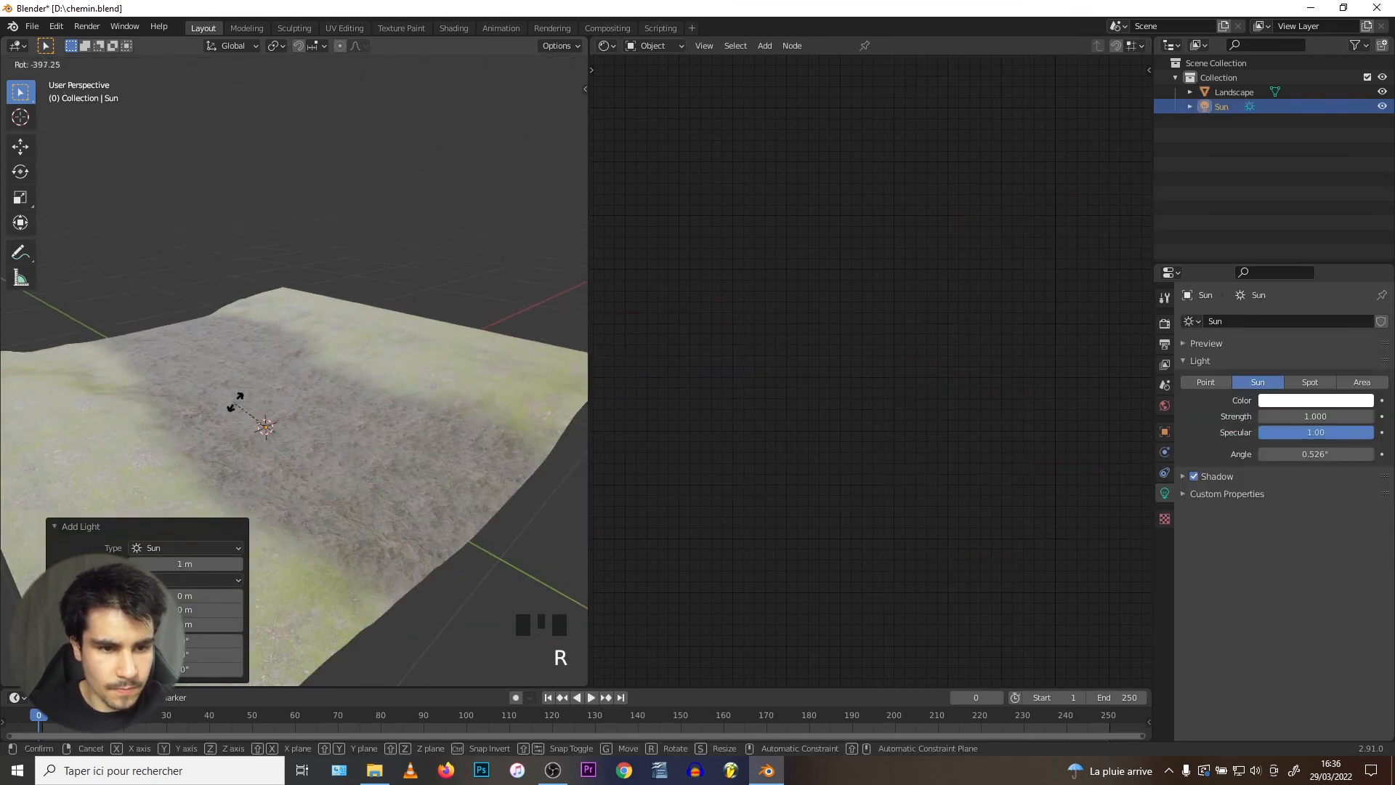
pyautogui.click(235, 401)
pyautogui.press('g')
pyautogui.press('z')
pyautogui.click(203, 338)
# - Switch the 3D viewport to Rendered shading and set the sun's strength to 5
pyautogui.press('z')
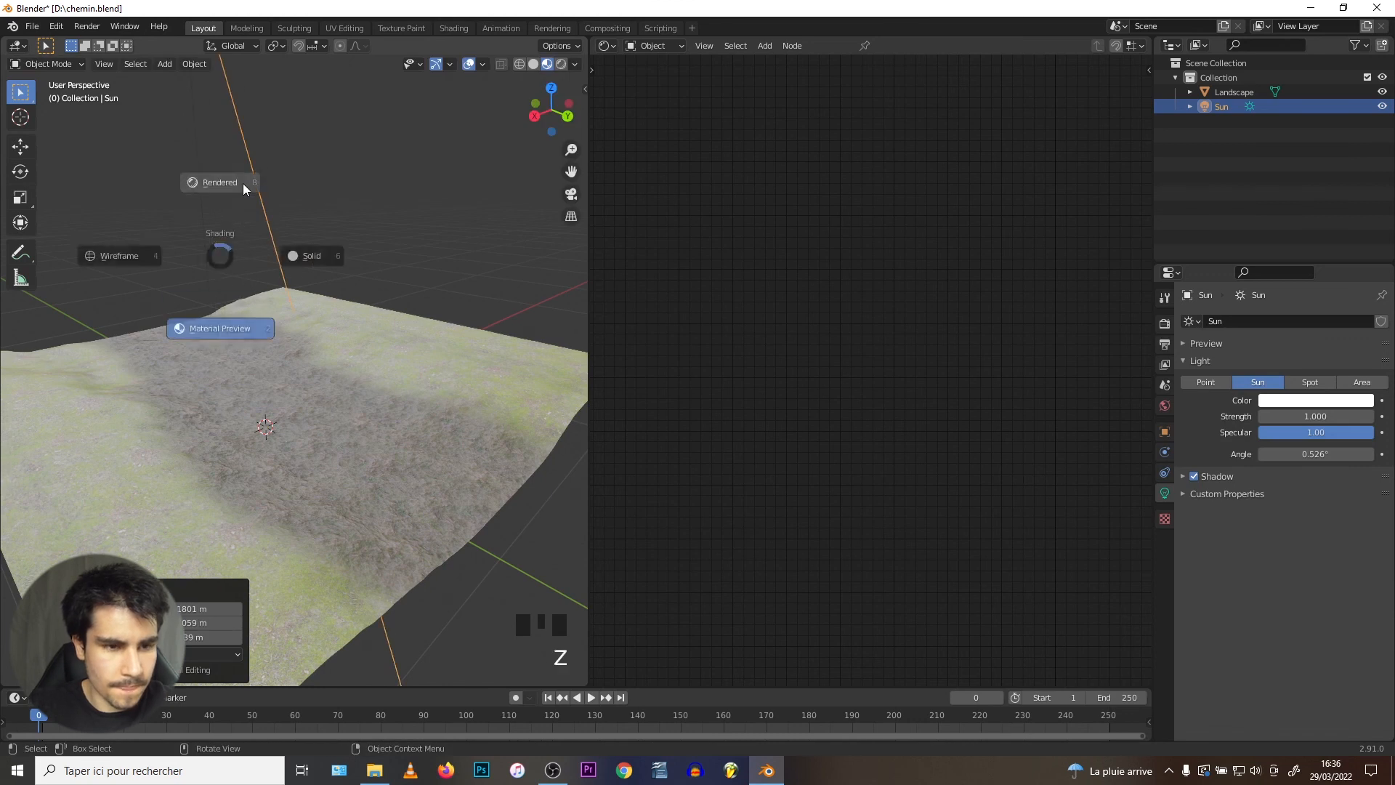
pyautogui.click(243, 183)
pyautogui.moveTo(251, 331)
pyautogui.mouseDown(button='middle')
pyautogui.moveTo(305, 341)
pyautogui.moveTo(229, 356)
pyautogui.moveTo(263, 431)
pyautogui.moveTo(161, 406)
pyautogui.moveTo(172, 374)
pyautogui.mouseUp(button='middle')
pyautogui.click(1298, 416)
pyautogui.write('5')
pyautogui.press('Return')
pyautogui.scroll(-4, 240, 357)
pyautogui.scroll(3, 234, 356)
pyautogui.scroll(-2, 161, 405)
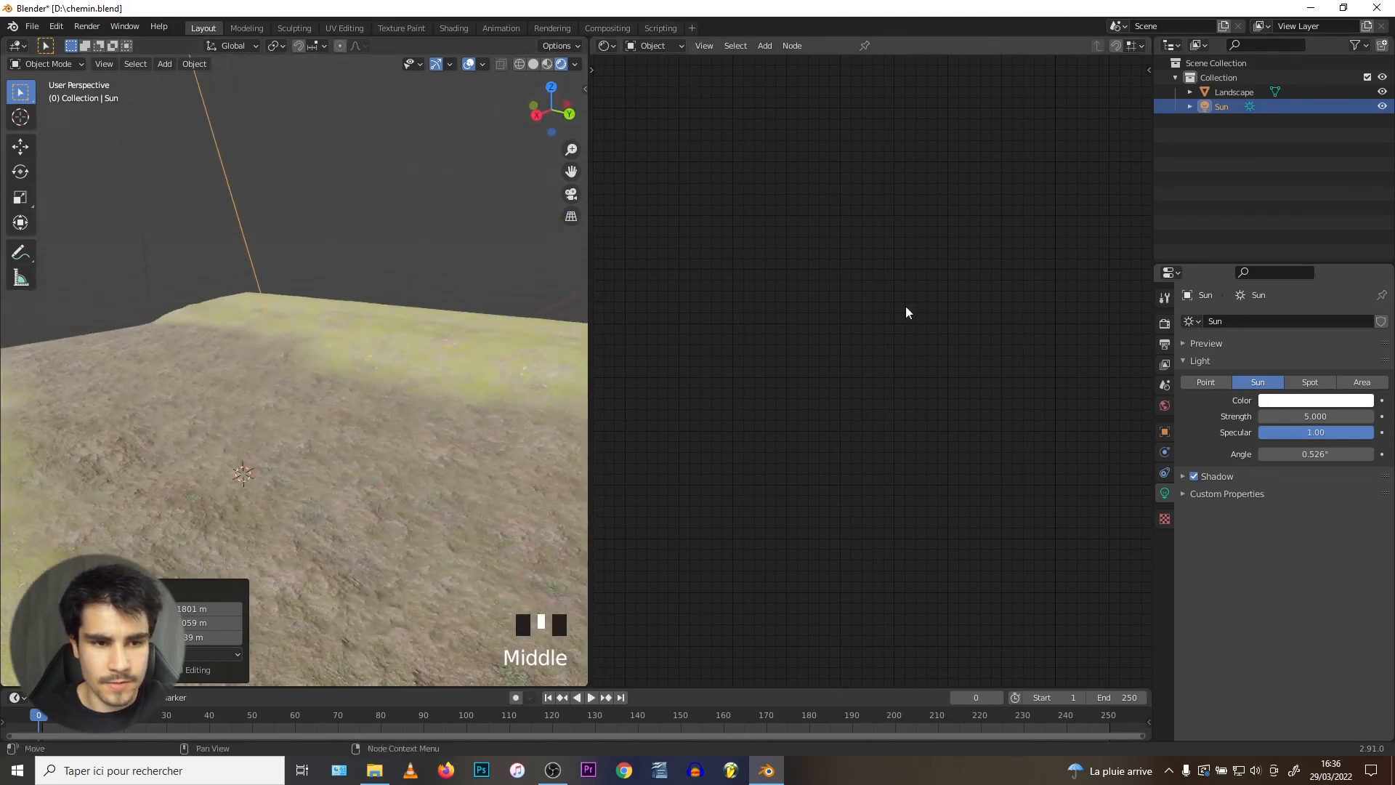
# - Change the scene's render engine to Cycles
pyautogui.click(1164, 323)
pyautogui.click(1282, 322)
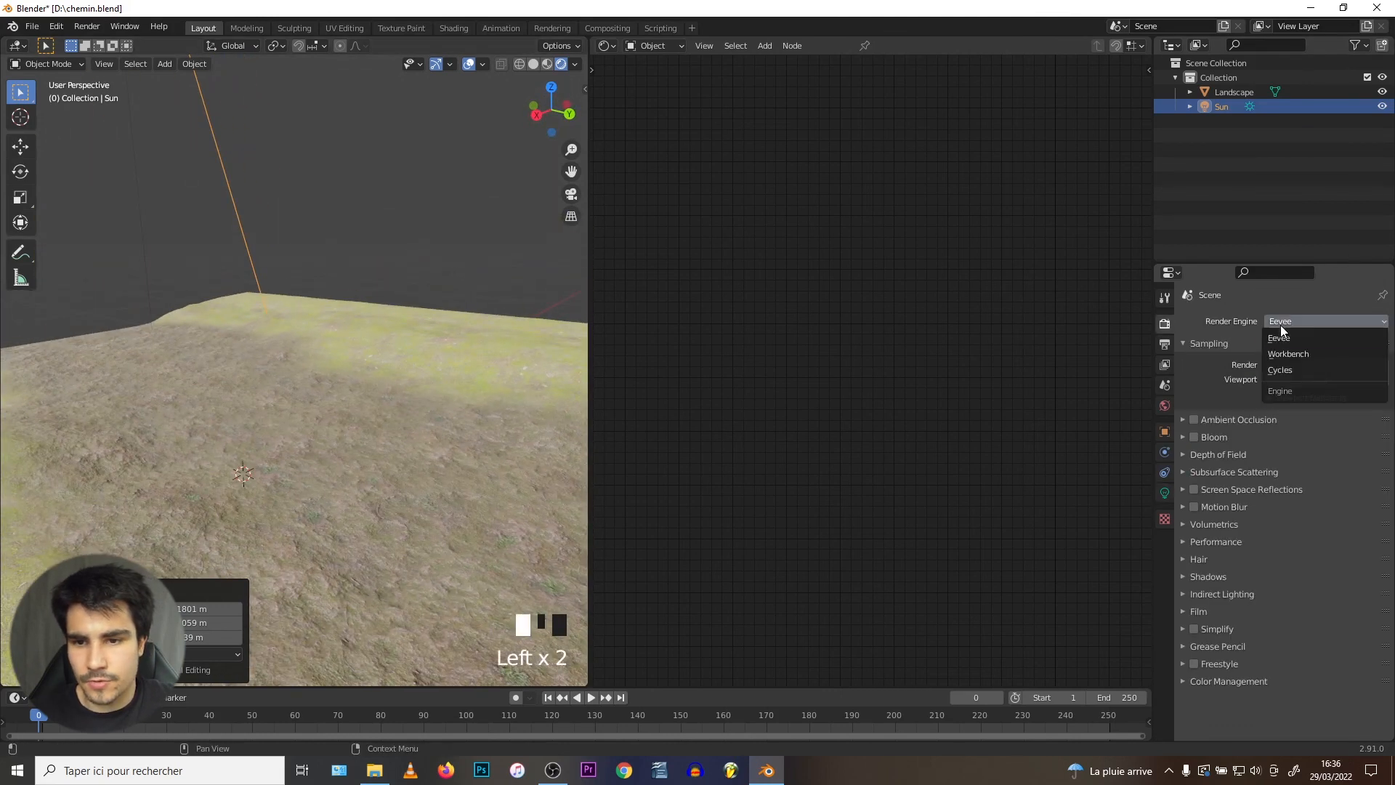
pyautogui.click(1283, 370)
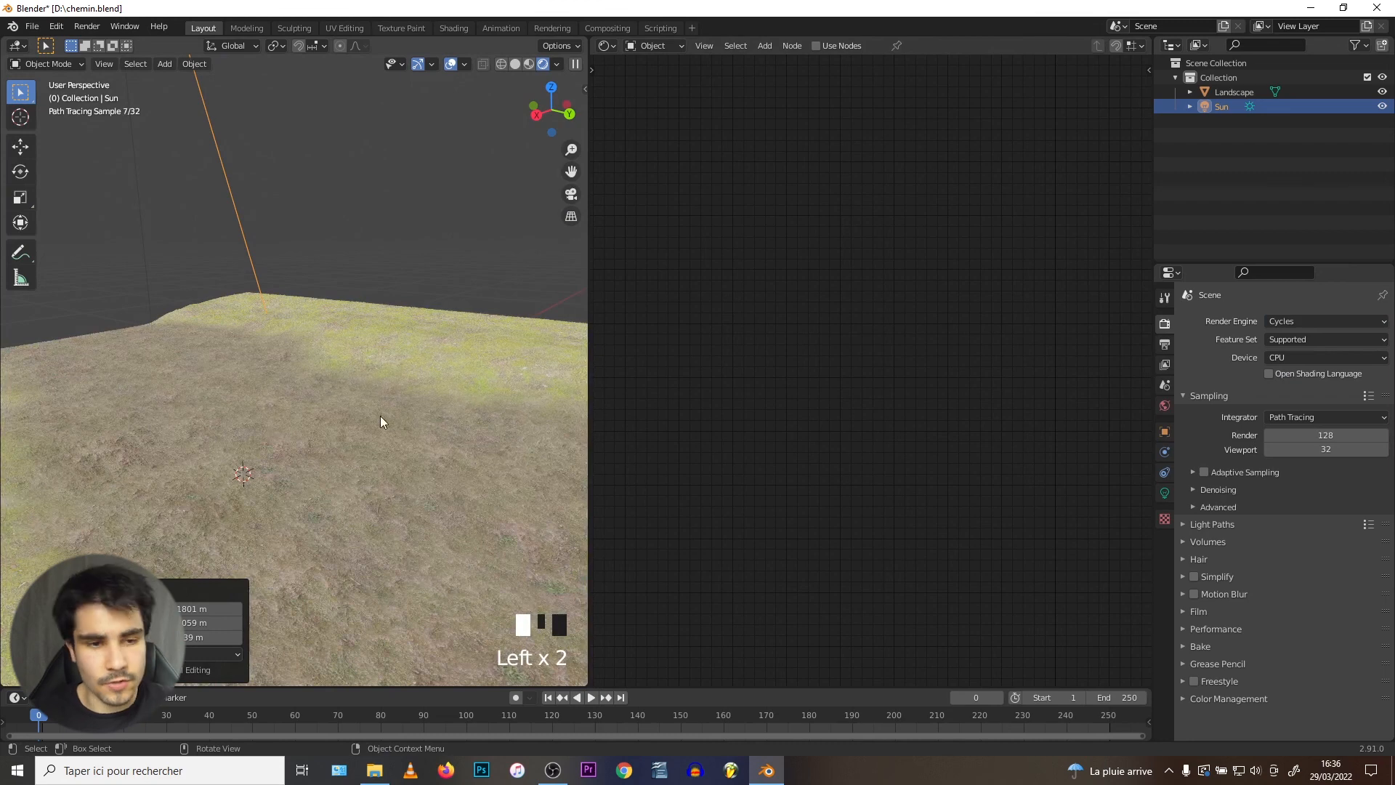